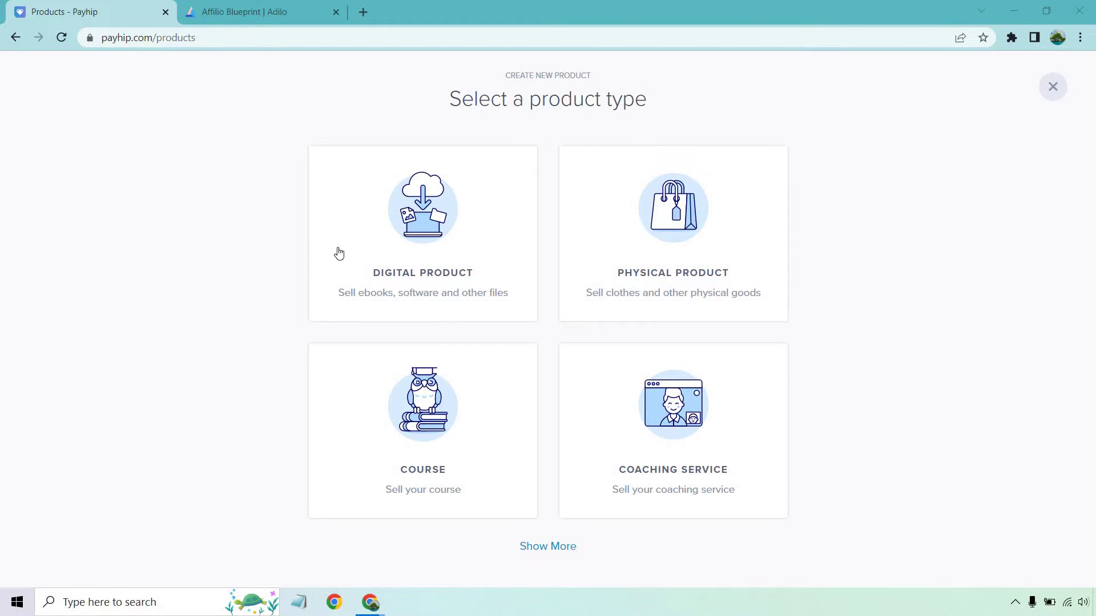
Reveal all product types, including Subscription Billing, alongside Digital, Physical, Course and Coaching
left_click(547, 548)
scroll(890, 343, "down", 2)
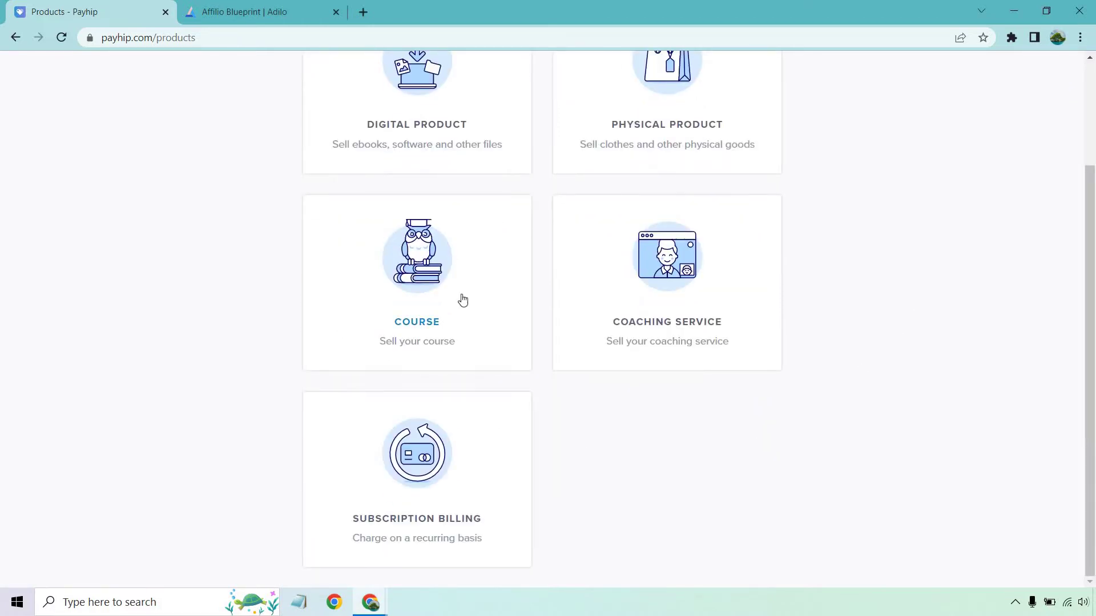
Create a new course titled 'Affilio Blueprint' from the Course card
left_click(462, 266)
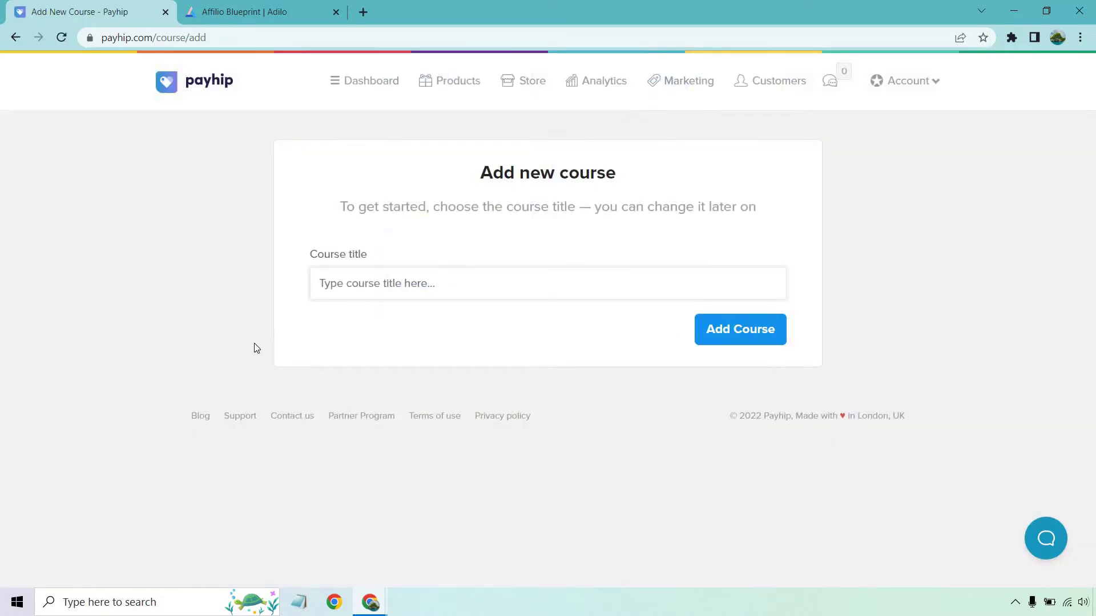
left_click(358, 291)
type("Affilio Blueprint")
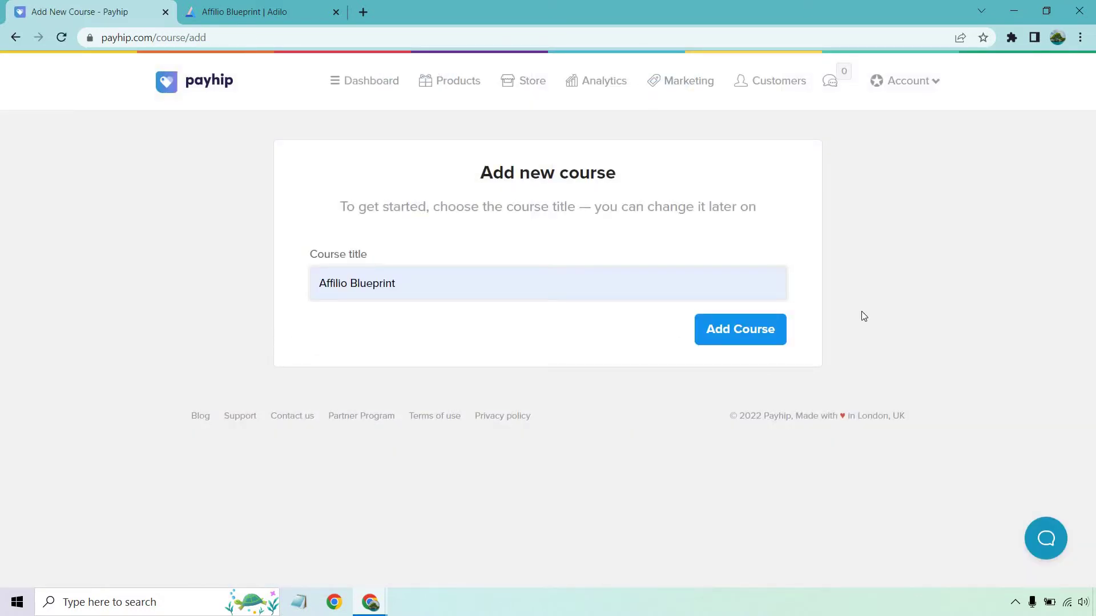
left_click(761, 333)
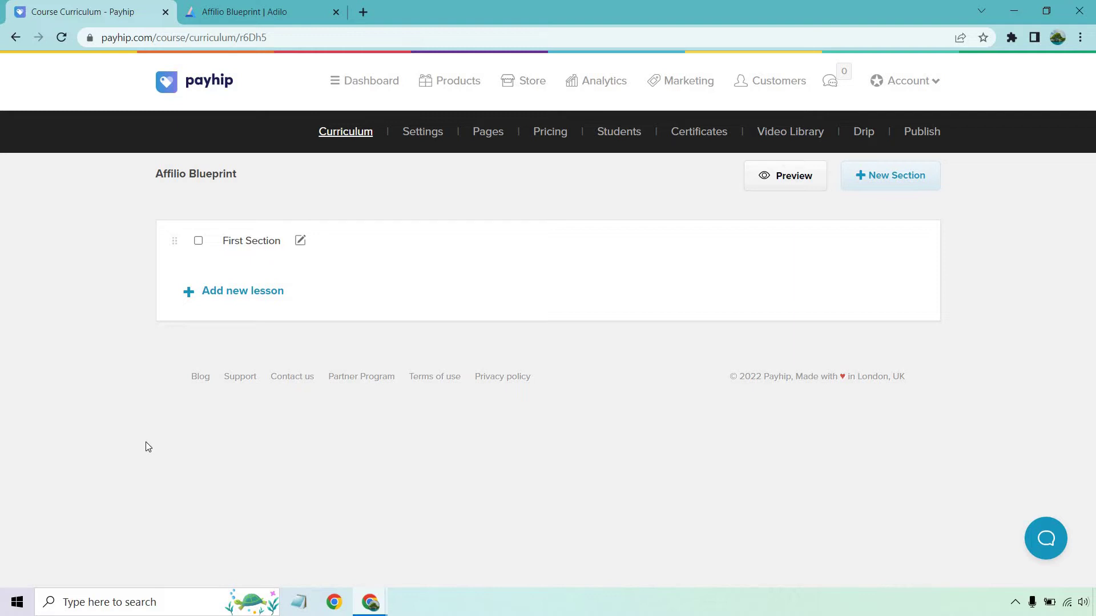
Rename the First Section to 'Introduction'
left_click(301, 243)
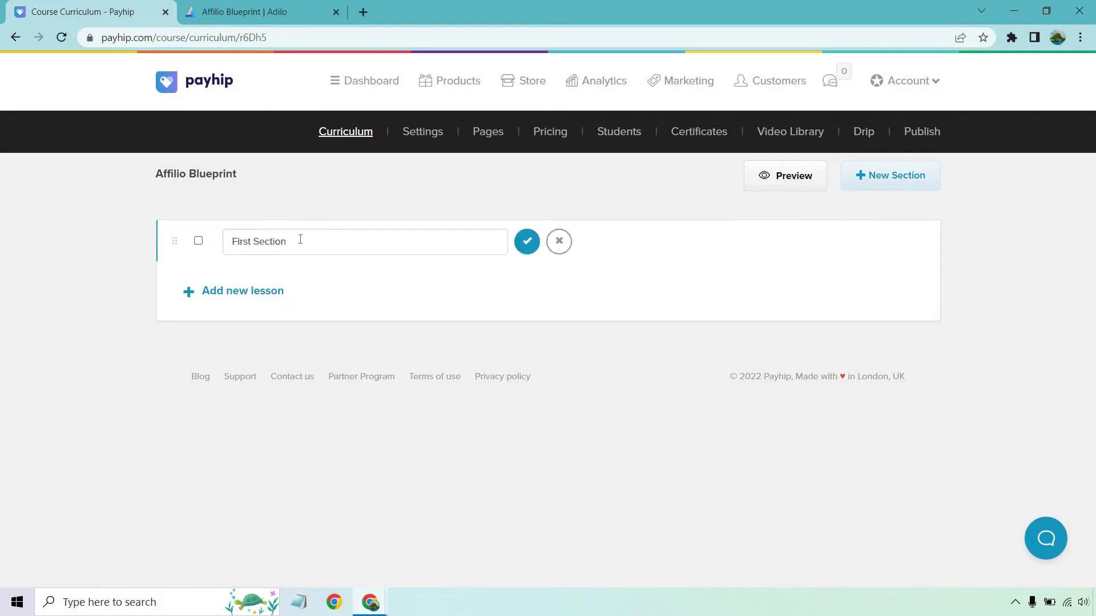
type("Introduction")
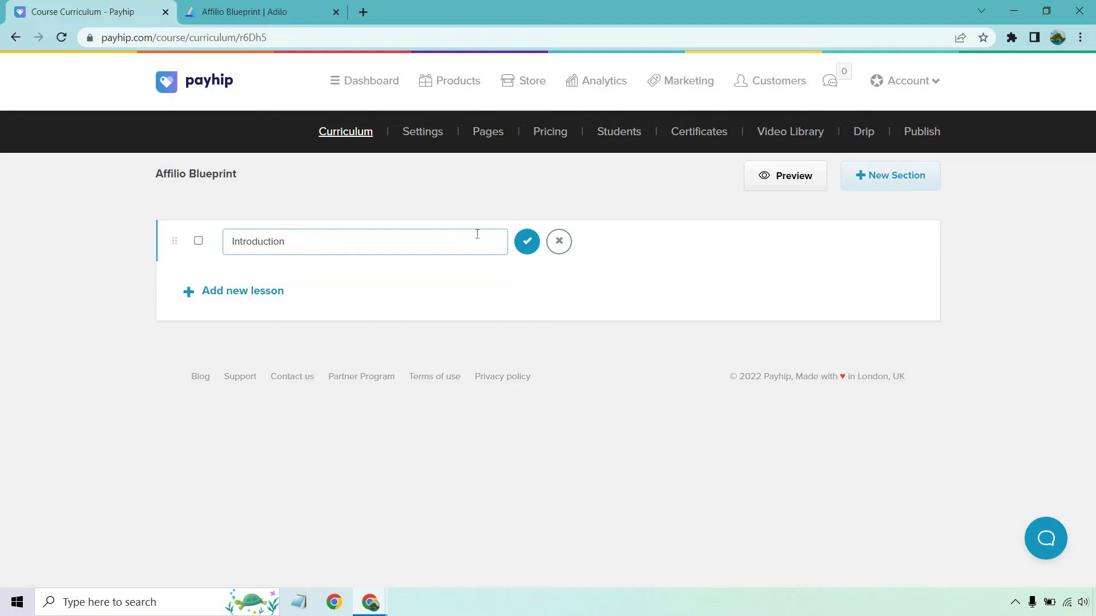
left_click(527, 241)
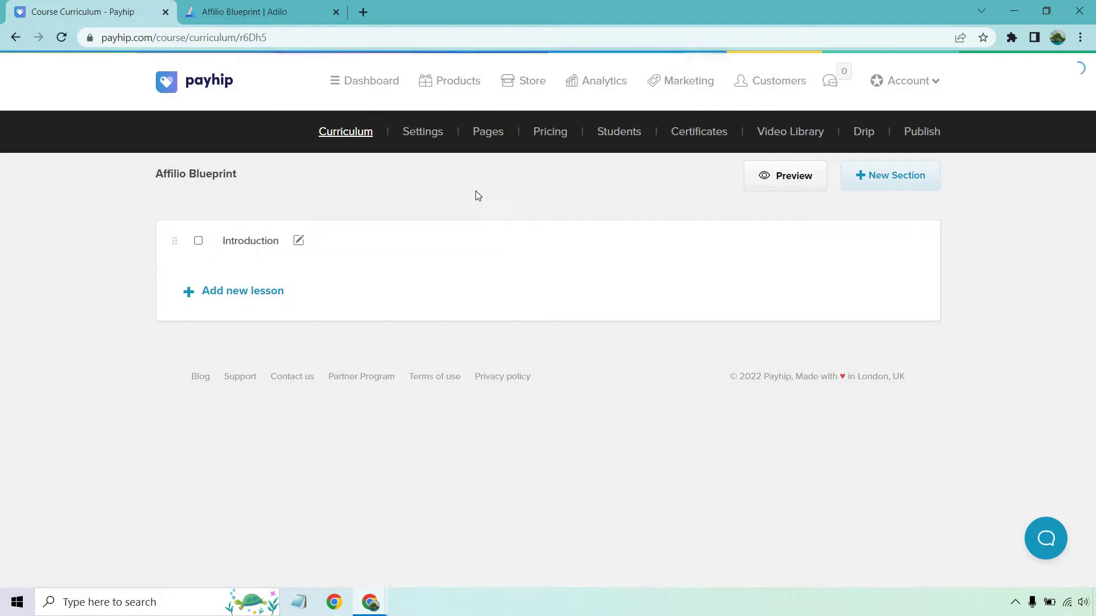
Add a new lesson to the section and title it 'Introduction'
left_click(247, 294)
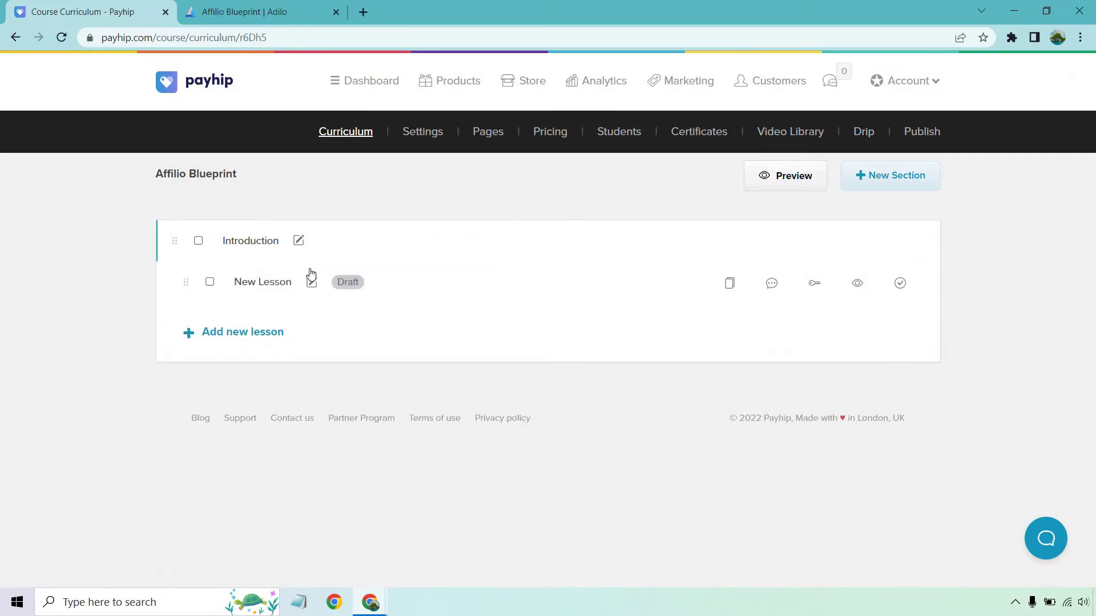
left_click(310, 282)
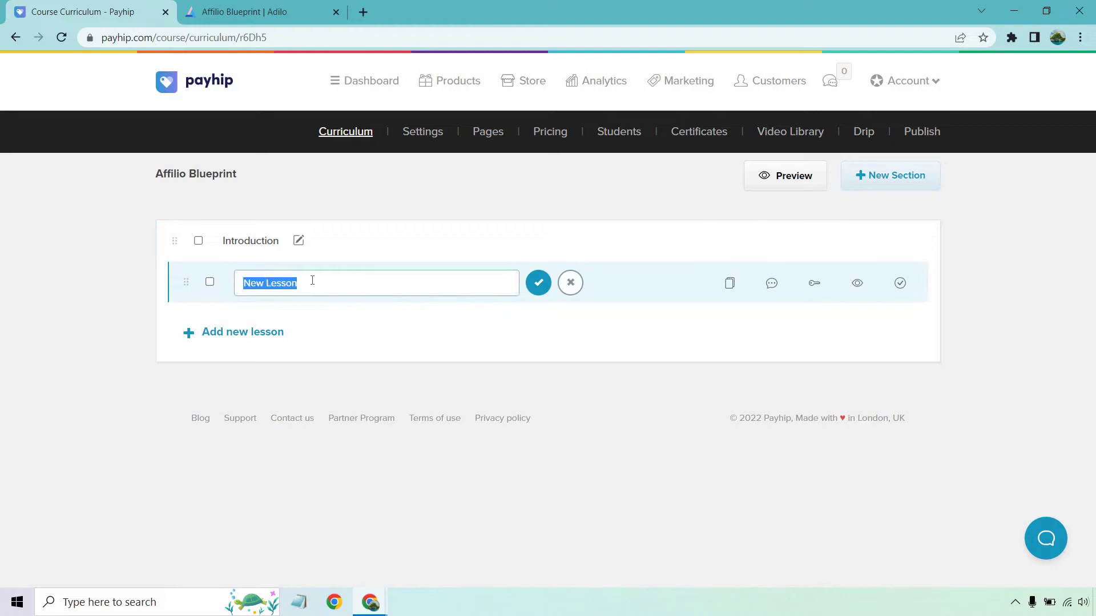
type("Introduction")
left_click(538, 282)
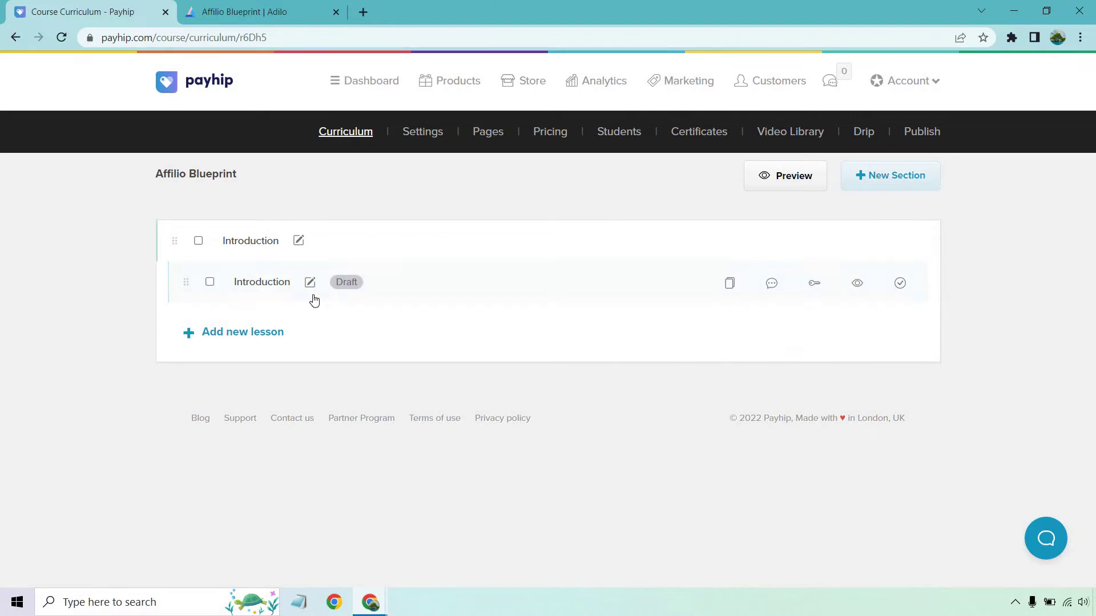
Open the Introduction lesson and set its lesson type to Embed
left_click(260, 283)
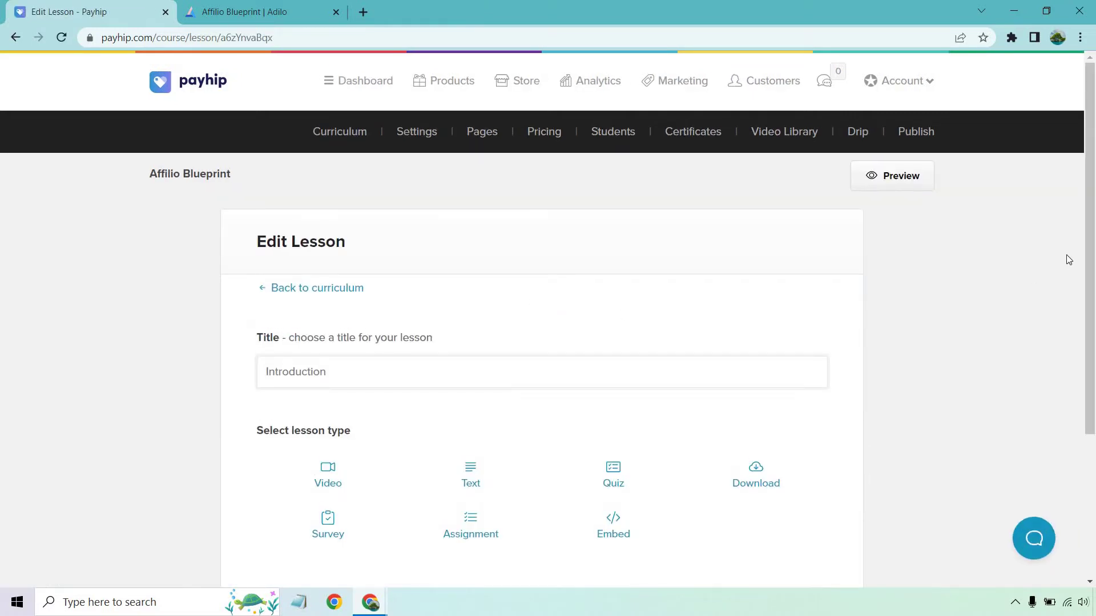
scroll(1056, 247, "down", 1)
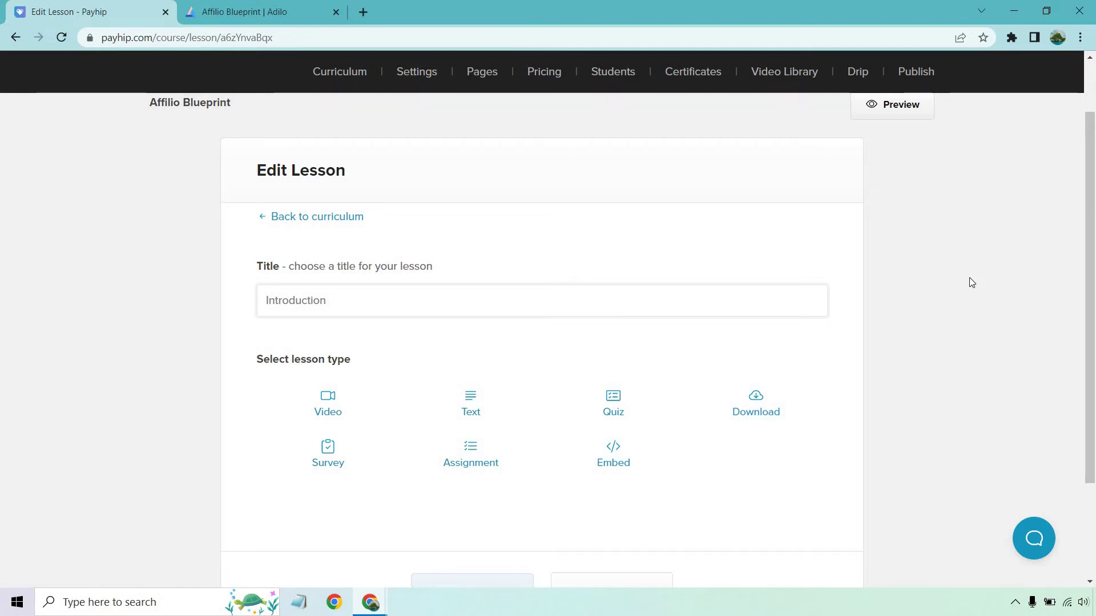
left_click(628, 456)
scroll(941, 286, "down", 4)
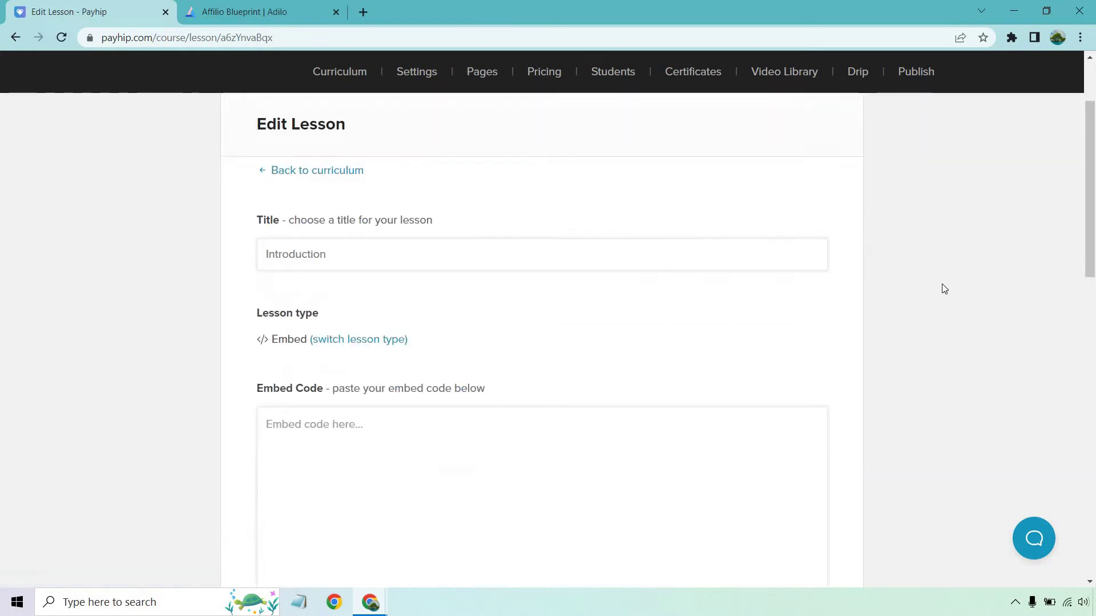
Paste the Adilo video's iframe embed code into the Embed Code box
left_click(554, 346)
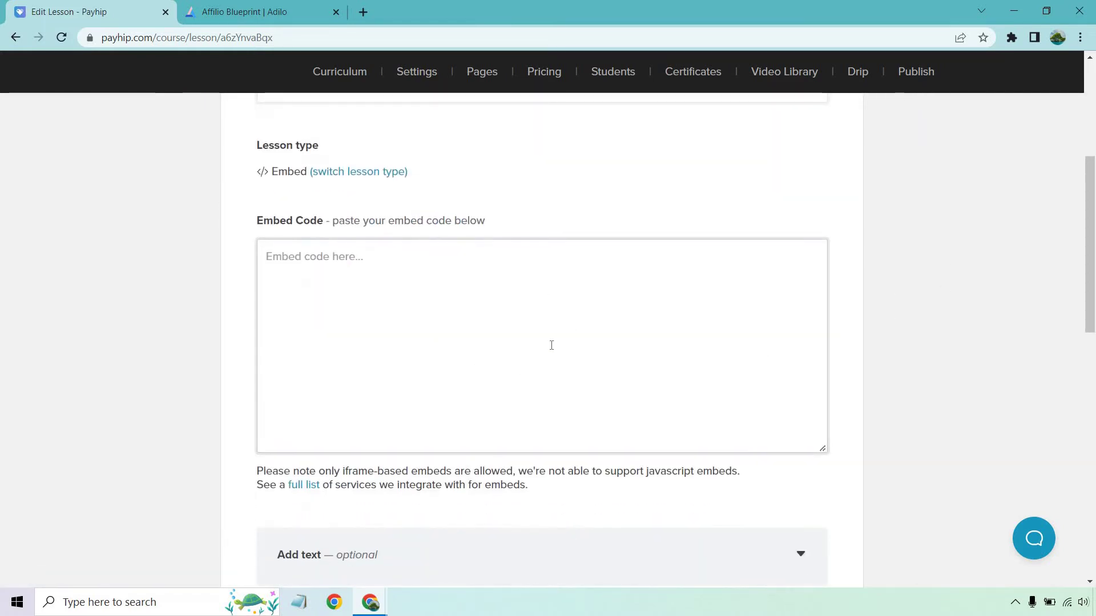
left_click(245, 11)
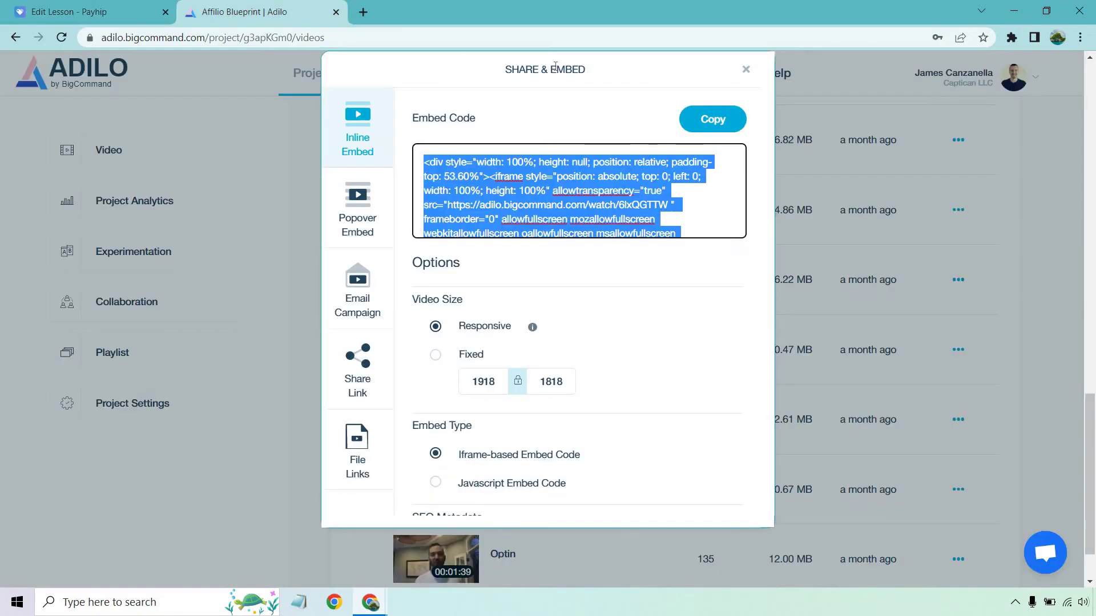
left_click(706, 120)
left_click(91, 12)
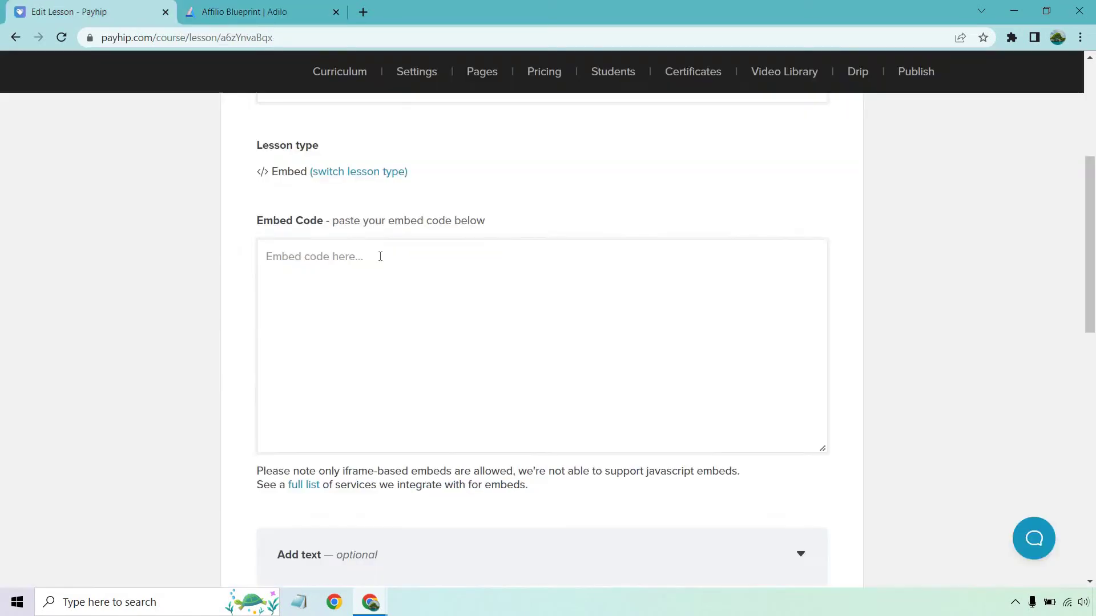
key("ctrl+v")
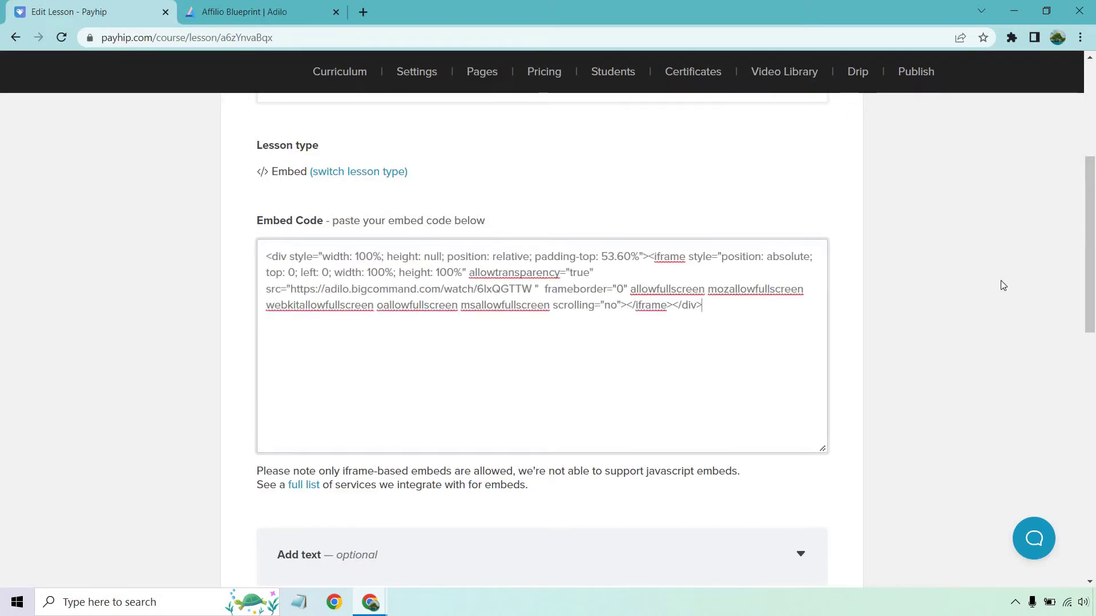
Leave the optional text and downloads sections empty and tick Publish lesson
scroll(1000, 280, "down", 7)
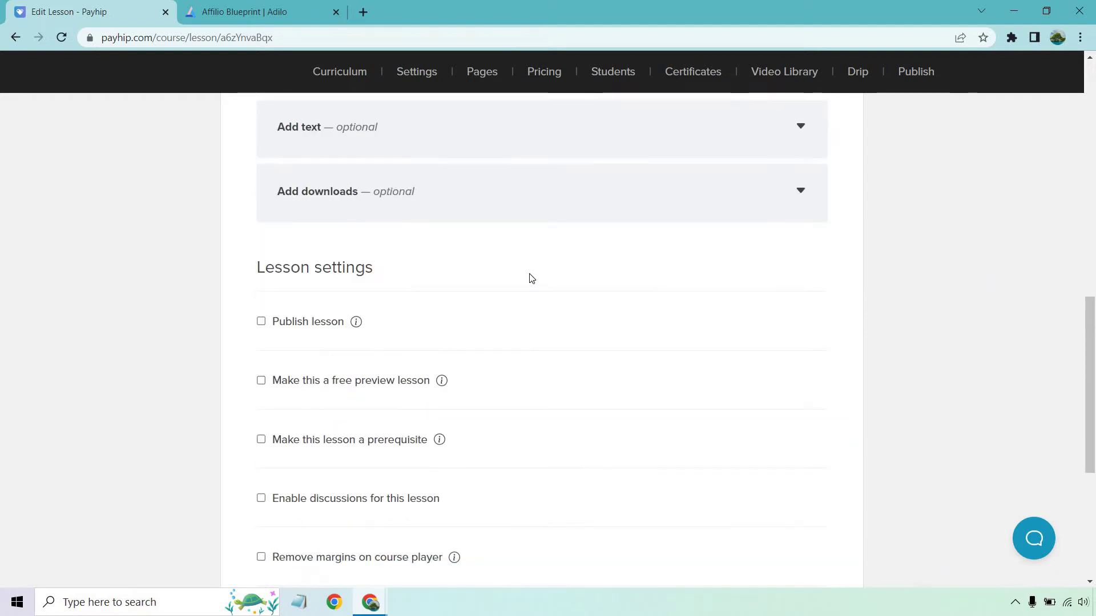
scroll(481, 298, "up", 2)
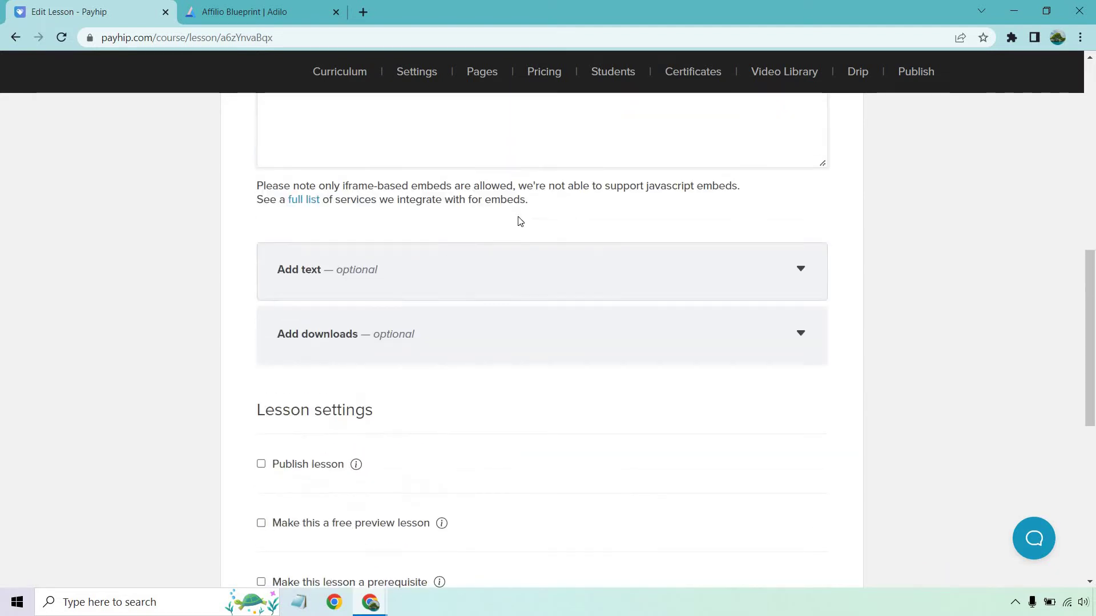
left_click(514, 278)
left_click(513, 274)
scroll(522, 273, "down", 1)
left_click(531, 268)
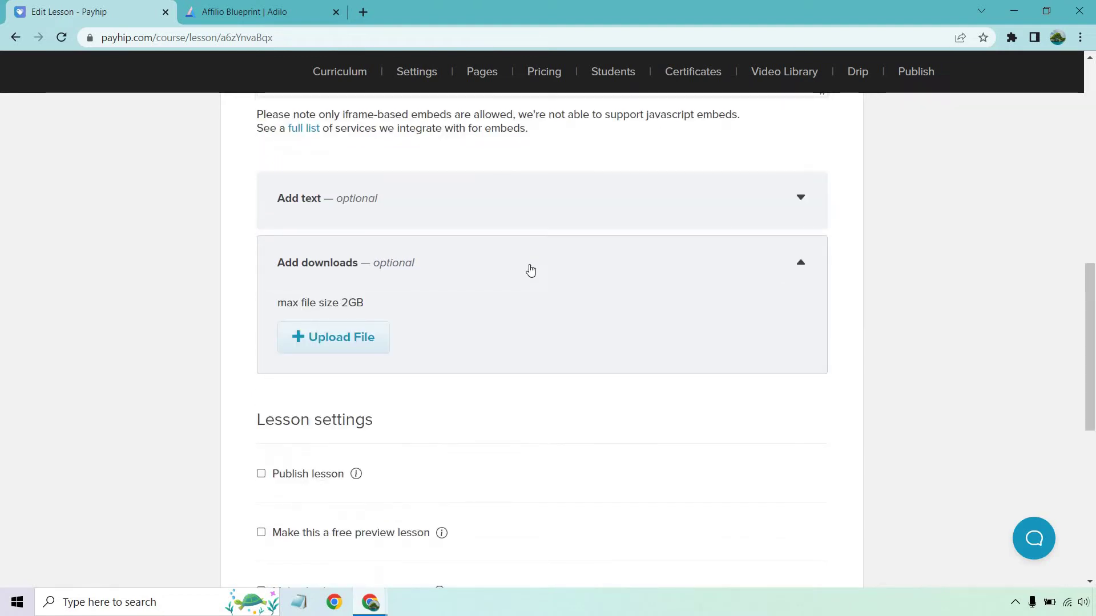
left_click(530, 269)
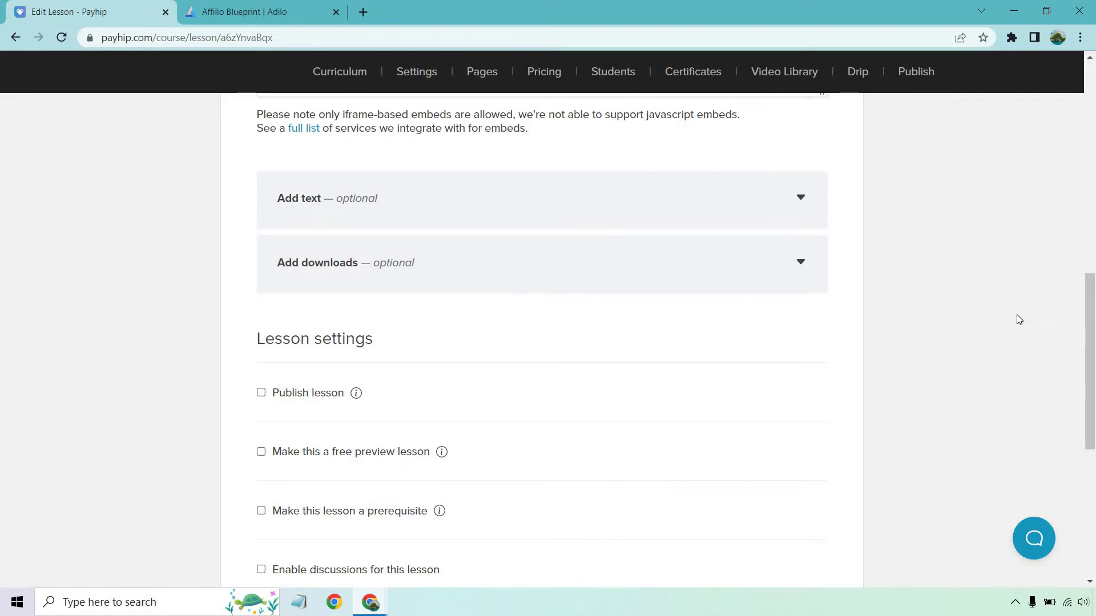
scroll(1018, 318, "down", 2)
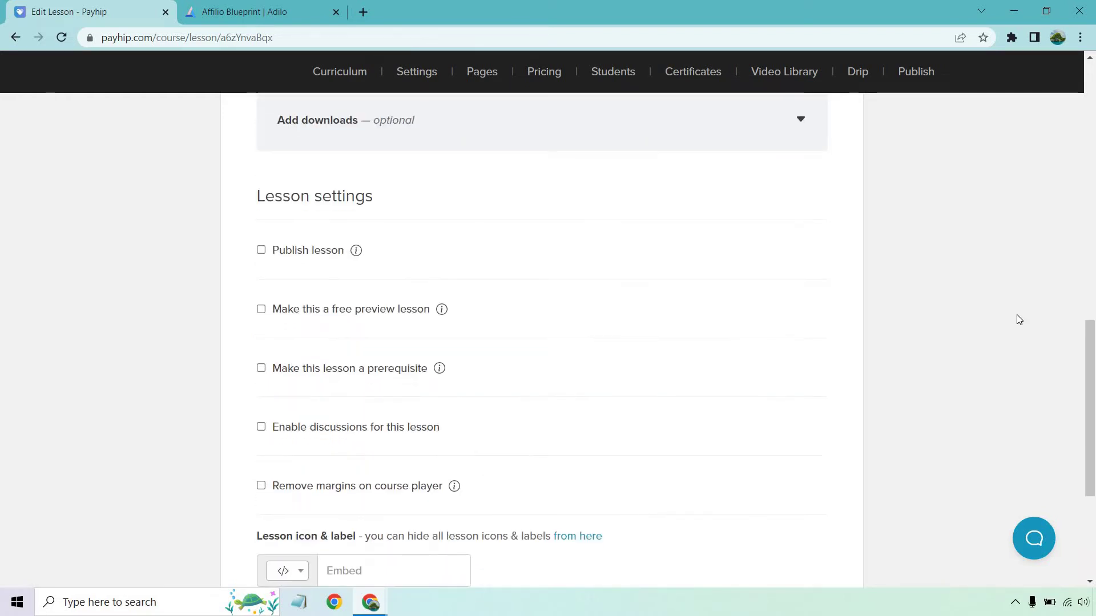
left_click_drag(1093, 347, 1094, 370)
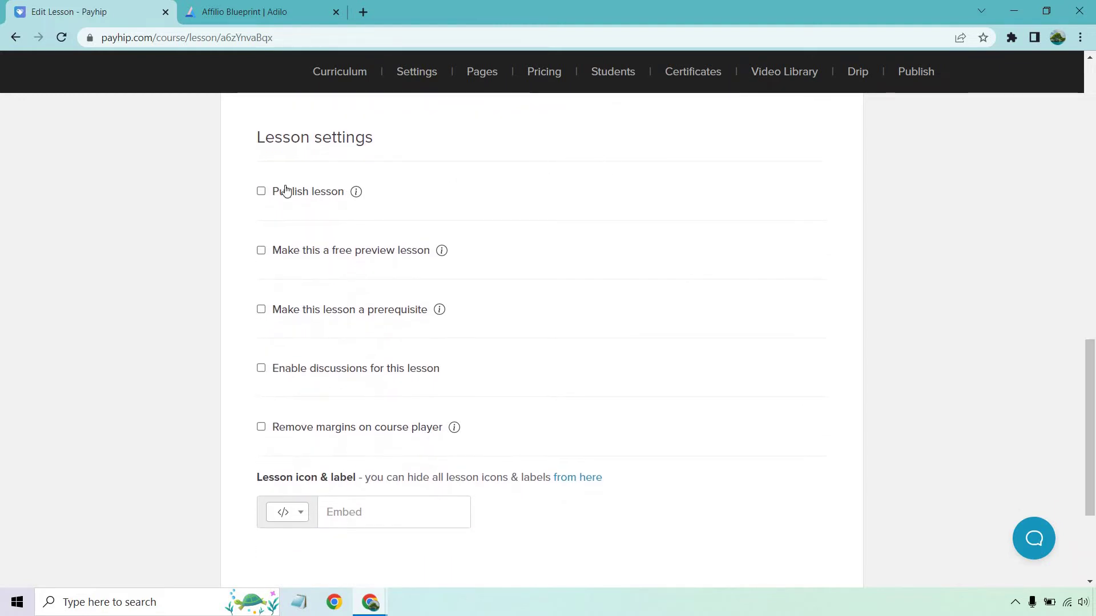
left_click(262, 192)
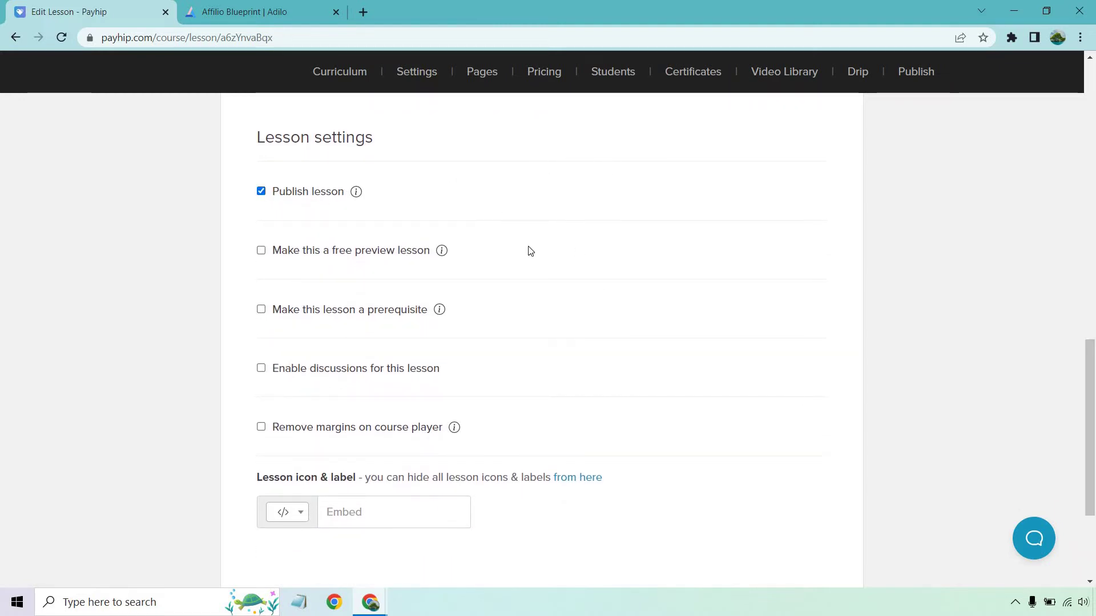
Leave the lesson icon unchanged and save the Introduction lesson's changes
scroll(530, 246, "down", 1)
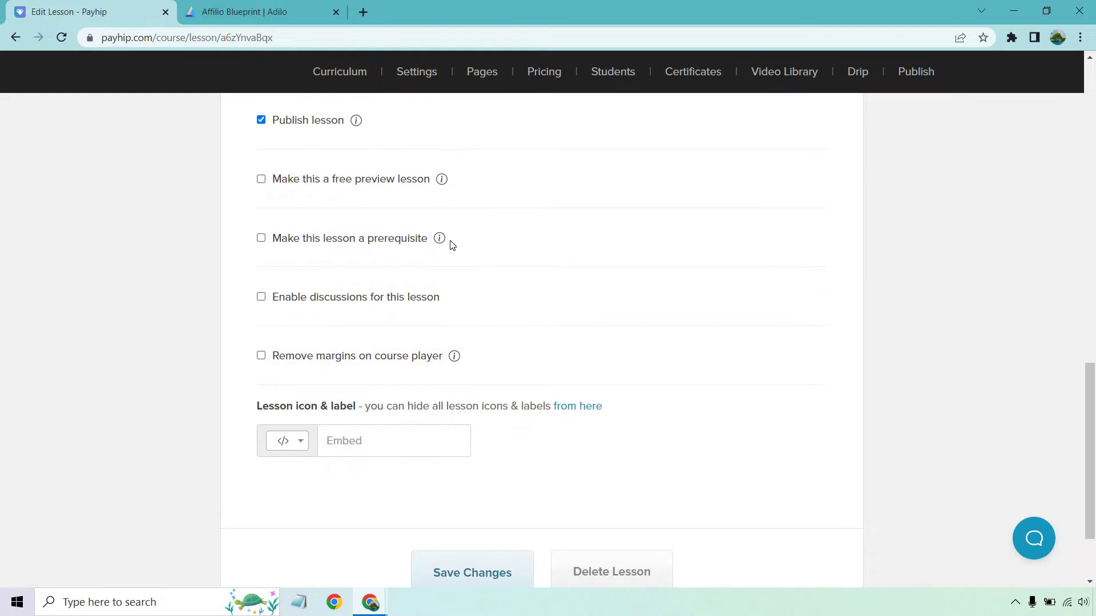
mouse_move(441, 242)
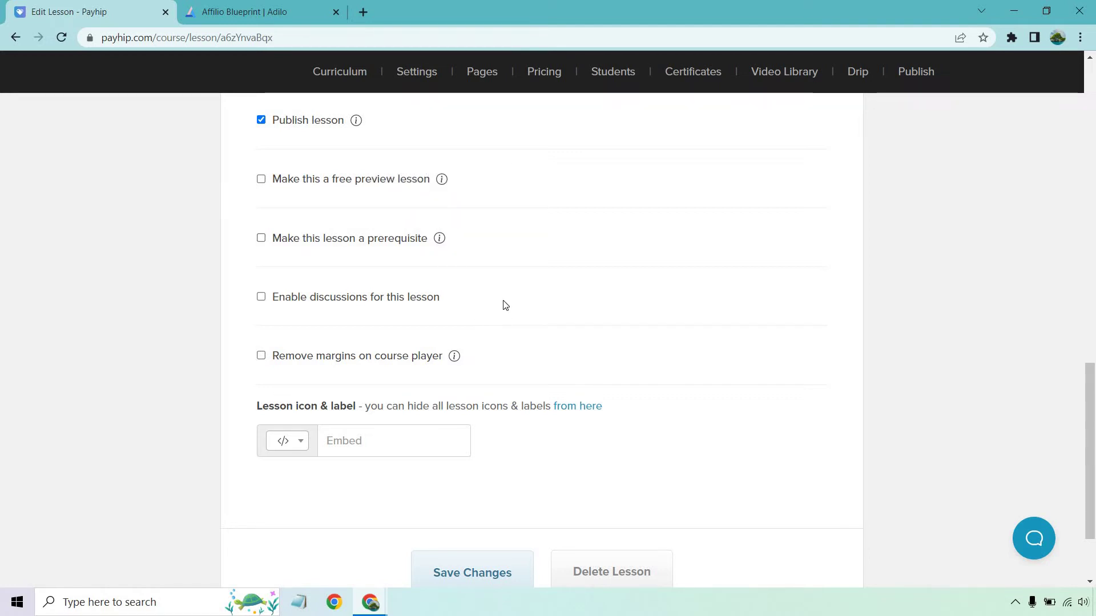
scroll(501, 294, "down", 2)
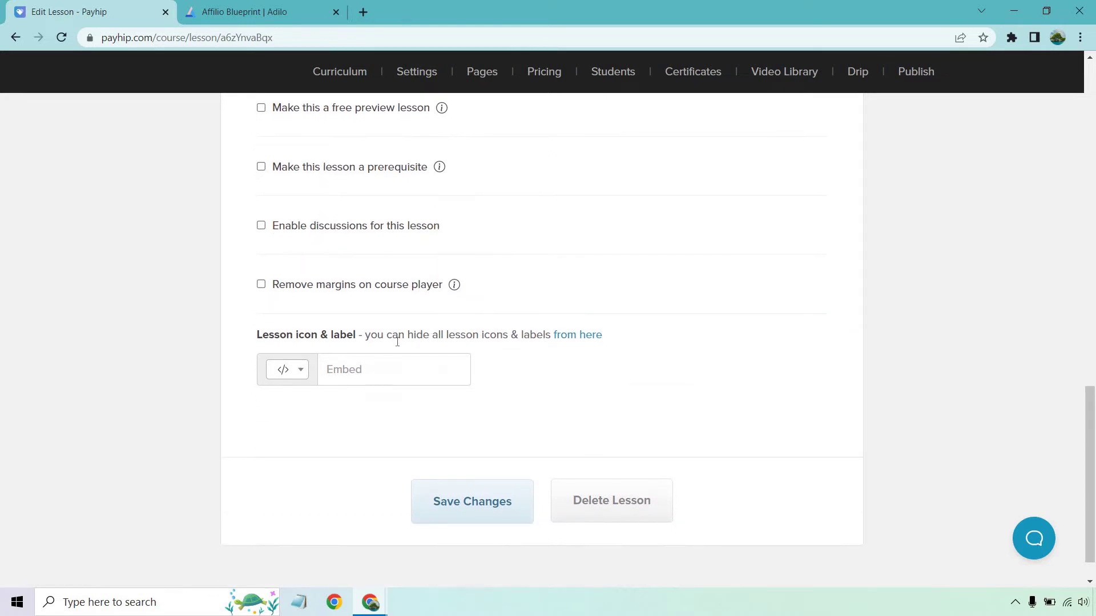
left_click(284, 369)
scroll(282, 467, "up", 1)
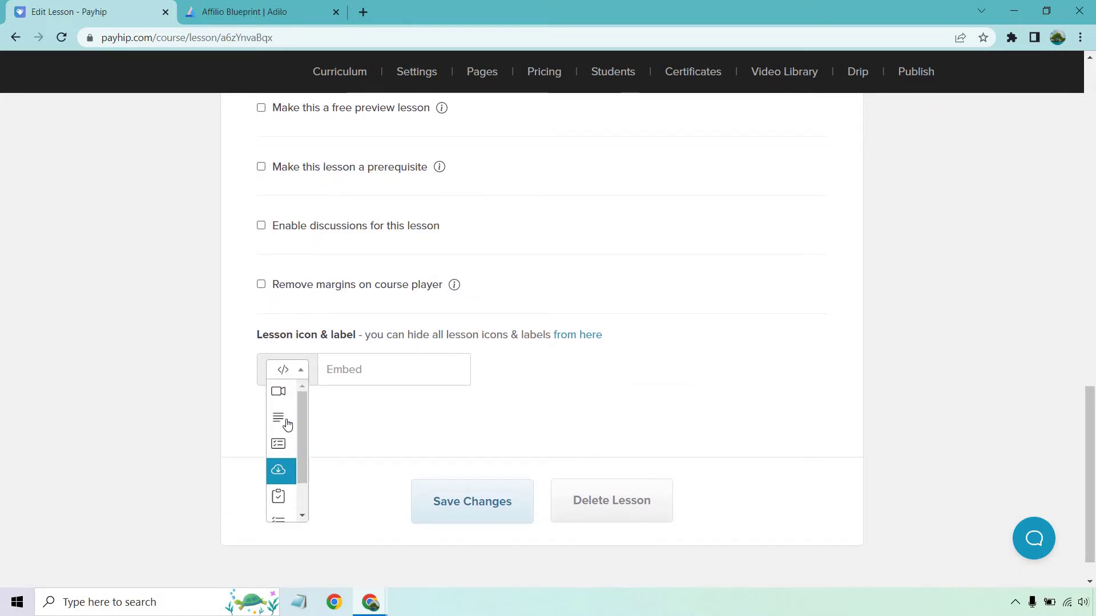
left_click(649, 396)
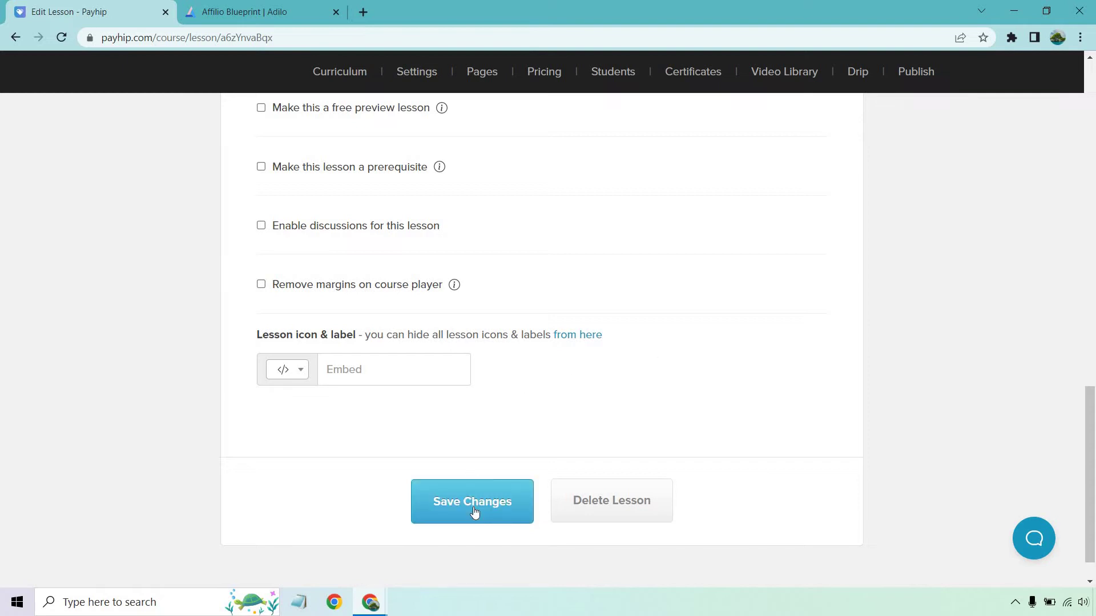
left_click(474, 512)
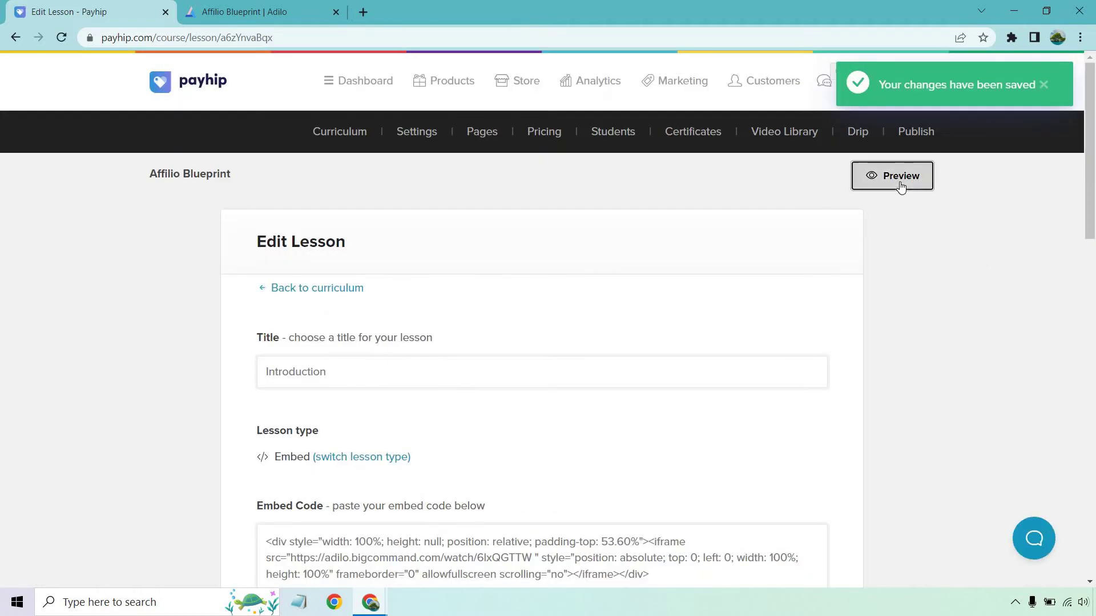
Preview all course lessons in a new tab, checking the Adilo embed code
left_click(900, 181)
left_click(894, 225)
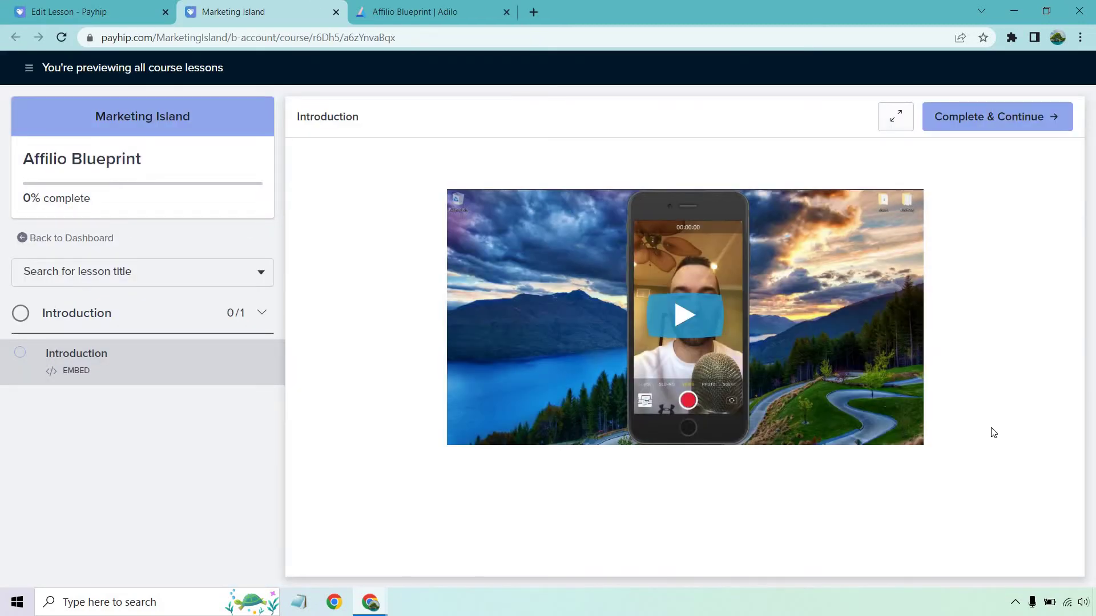
left_click(448, 8)
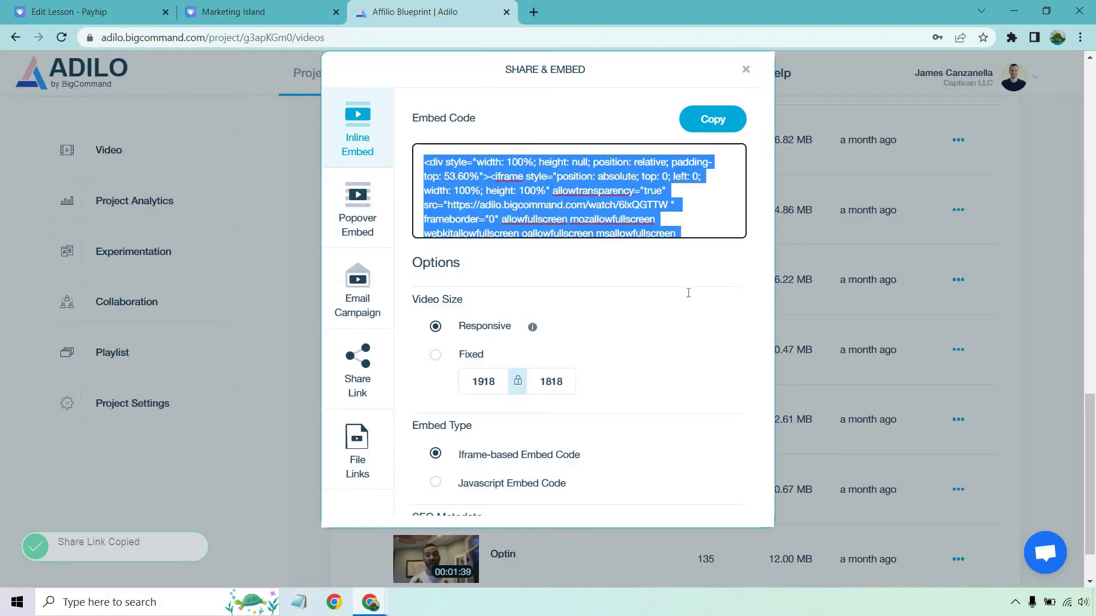
left_click(702, 323)
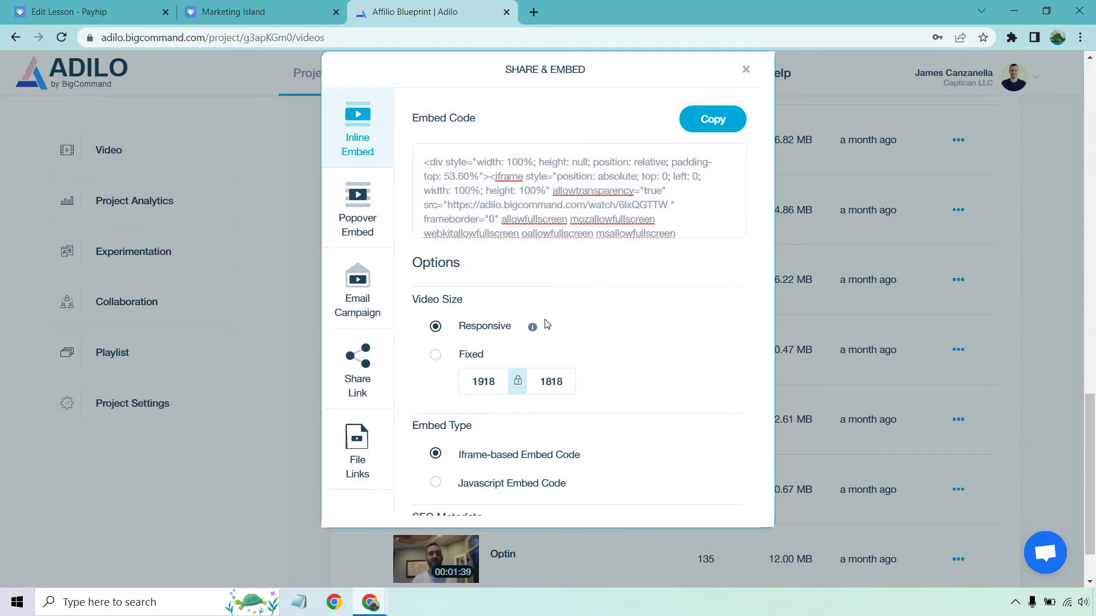
left_click(292, 5)
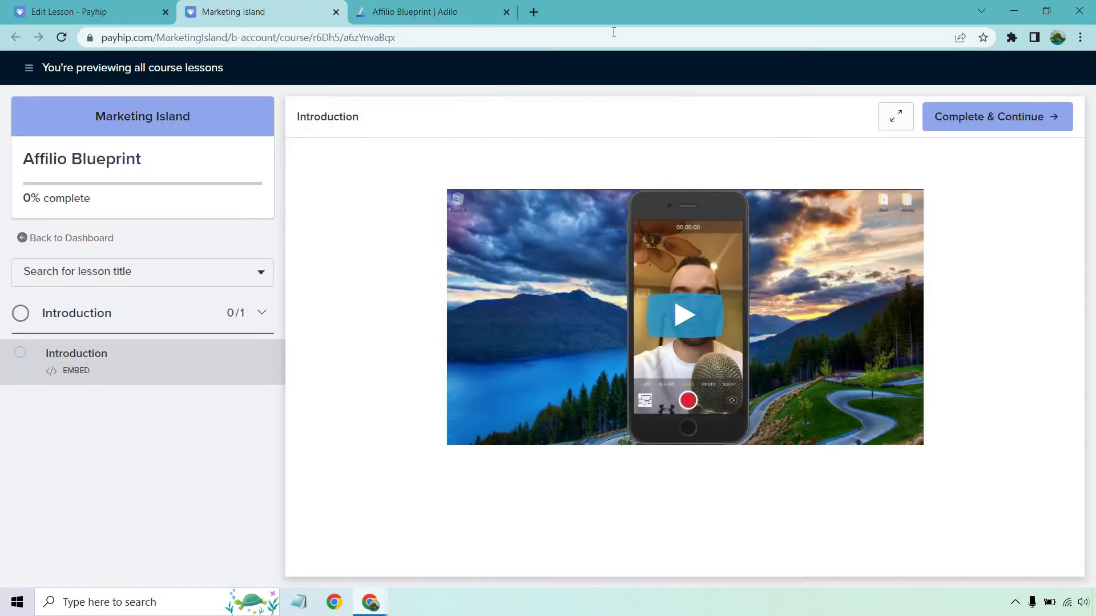
Play the Introduction video, try full screen, pause it, and return to the Edit Lesson tab
left_click(741, 314)
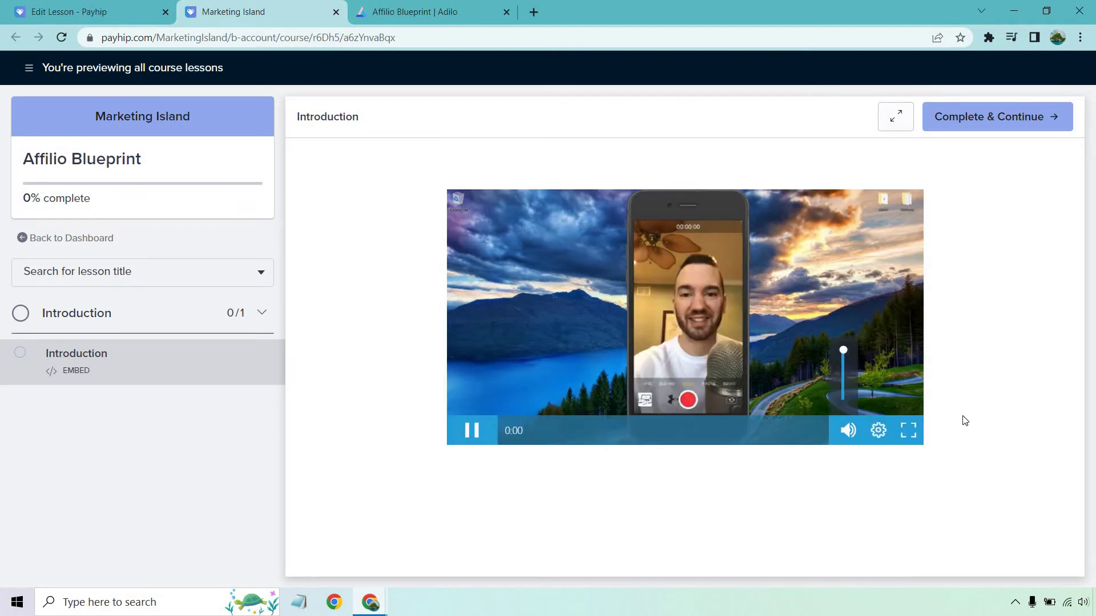
left_click(908, 430)
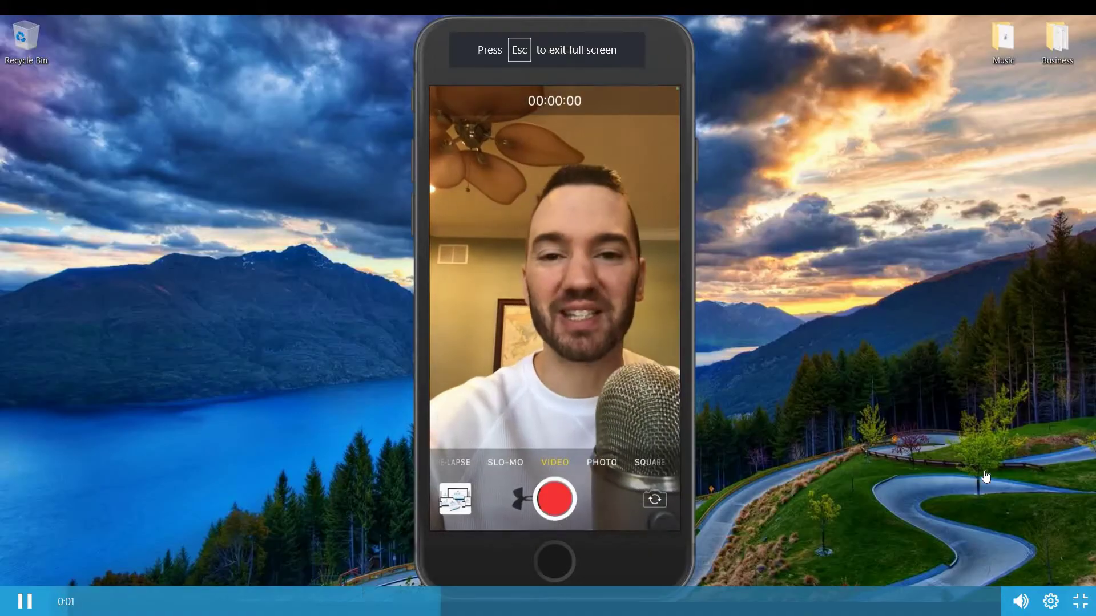
key("Escape")
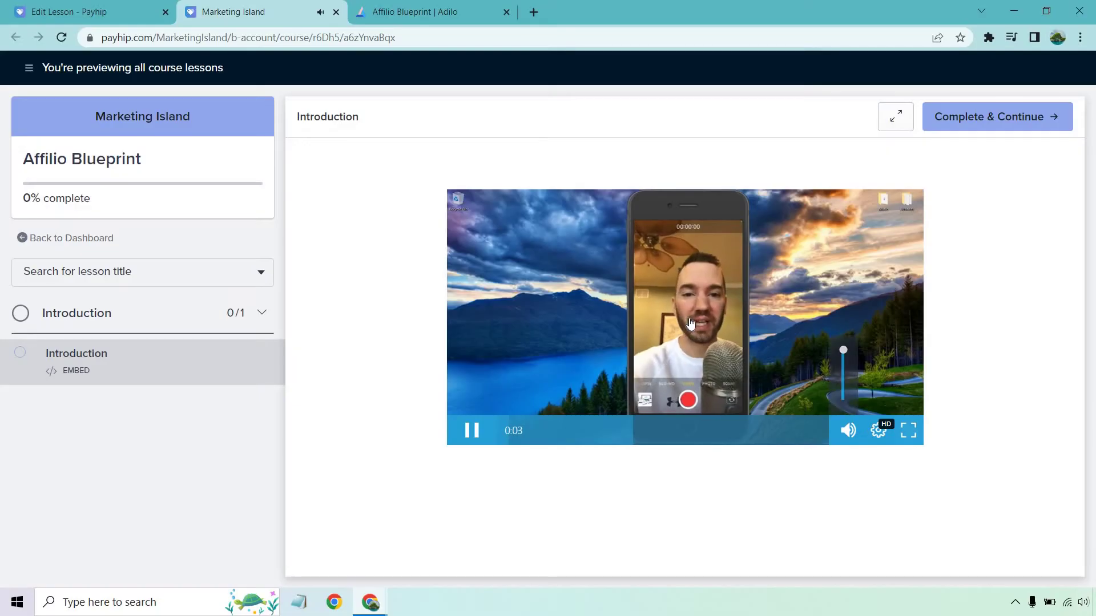
left_click(690, 323)
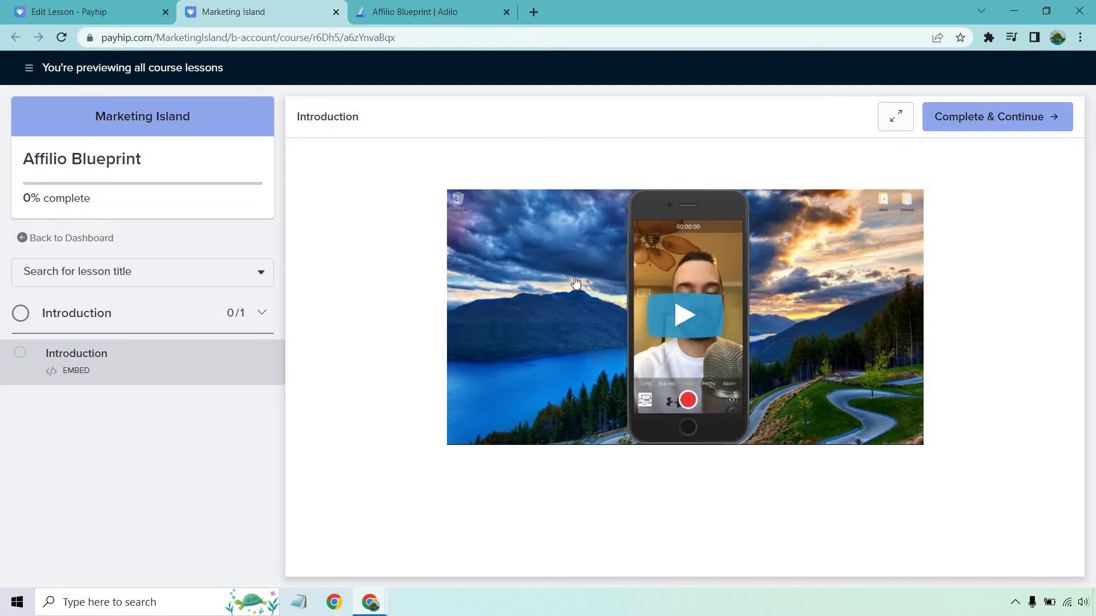
left_click(34, 8)
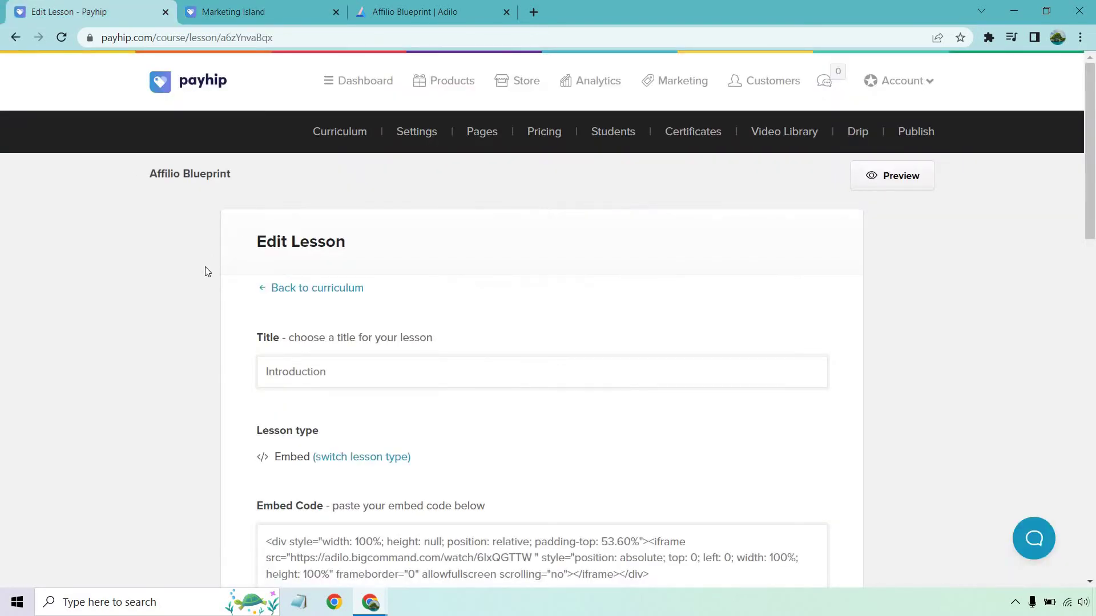
Add a second lesson titled 'The Affilio Blueprint Explained' to the Introduction section
left_click(285, 290)
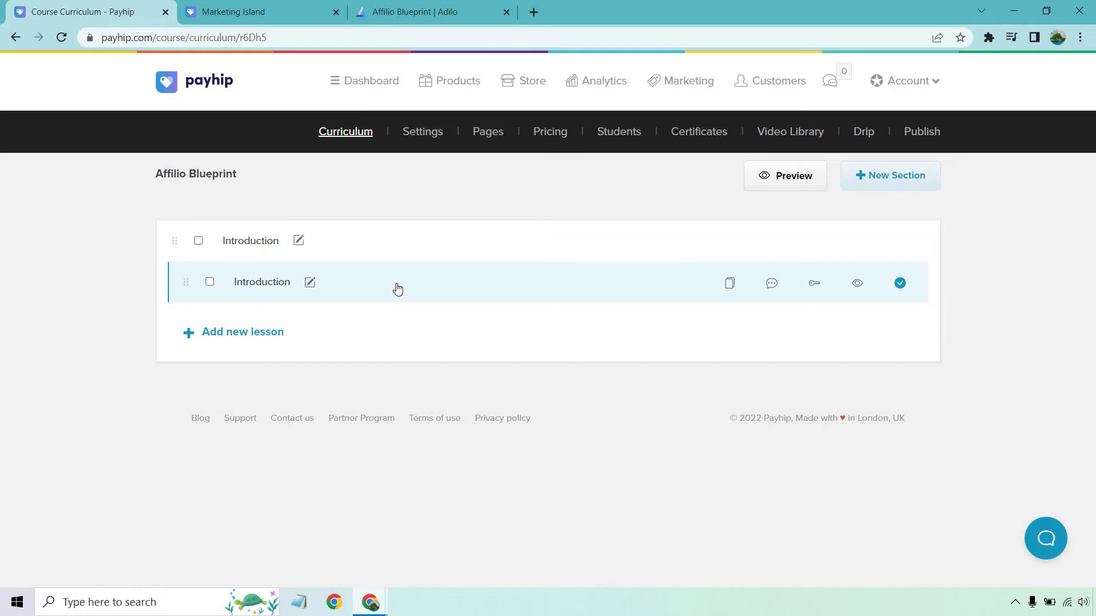
left_click(249, 332)
left_click(309, 324)
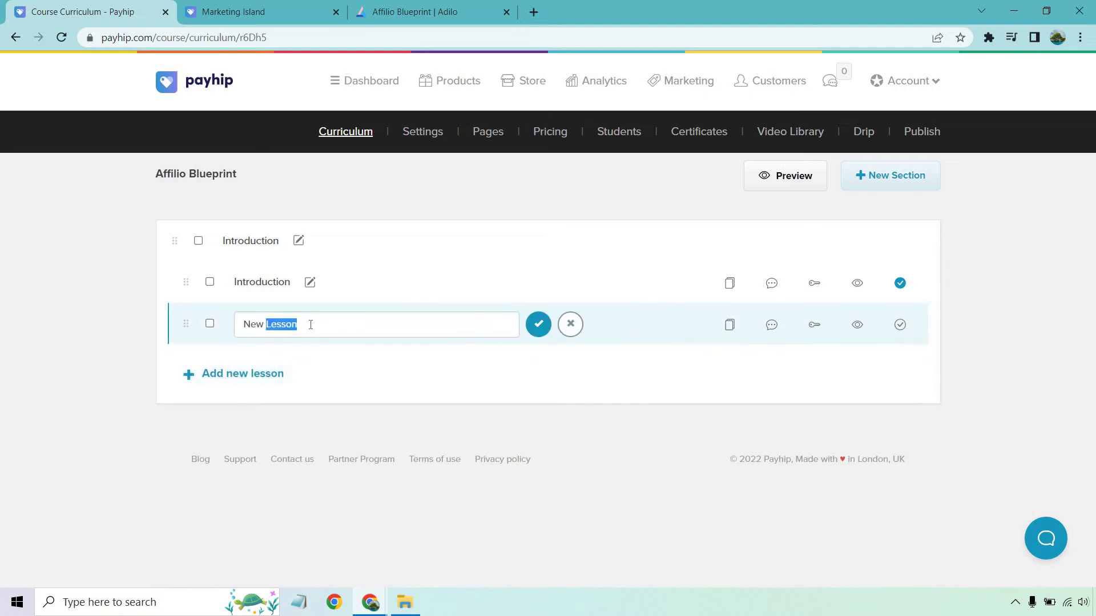
type("The ")
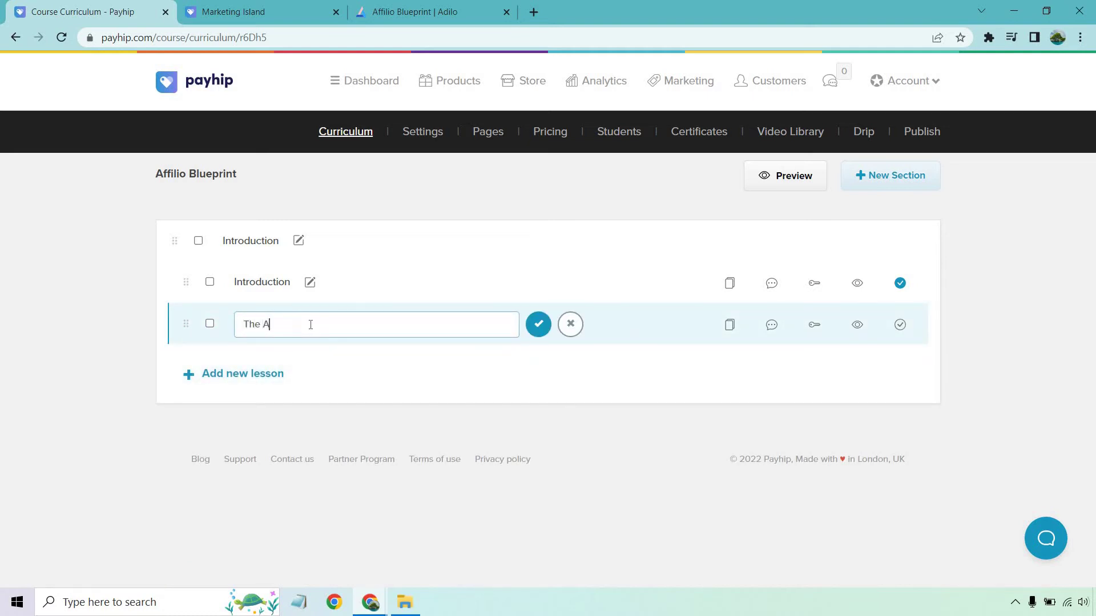
type("Affilio Blueprint Explained")
left_click(538, 324)
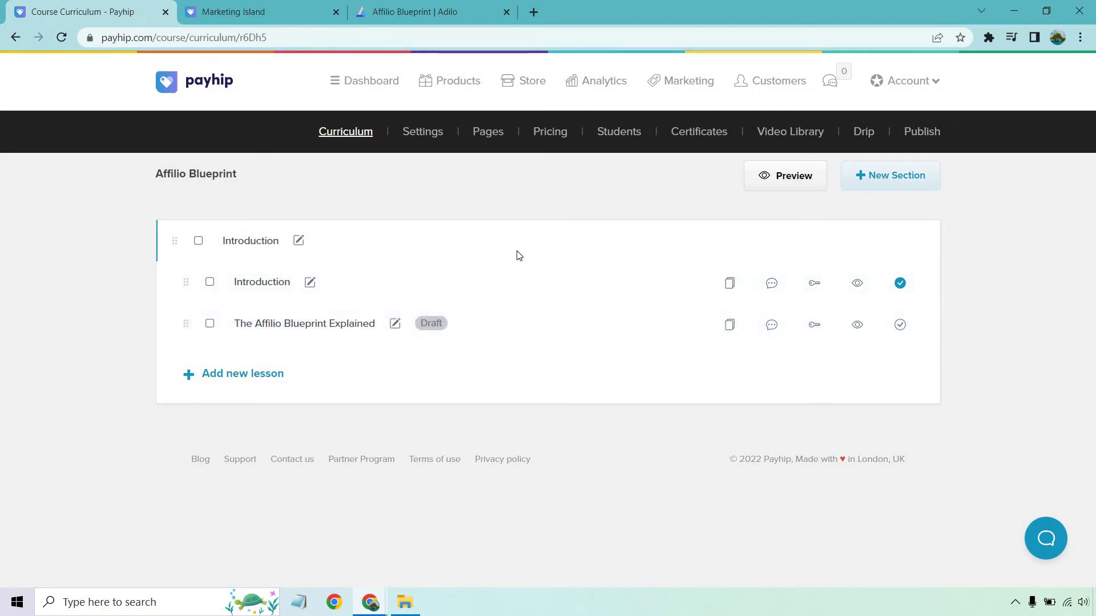
Set The Affilio Blueprint Explained to the Embed type and paste into its embed code box
left_click(343, 330)
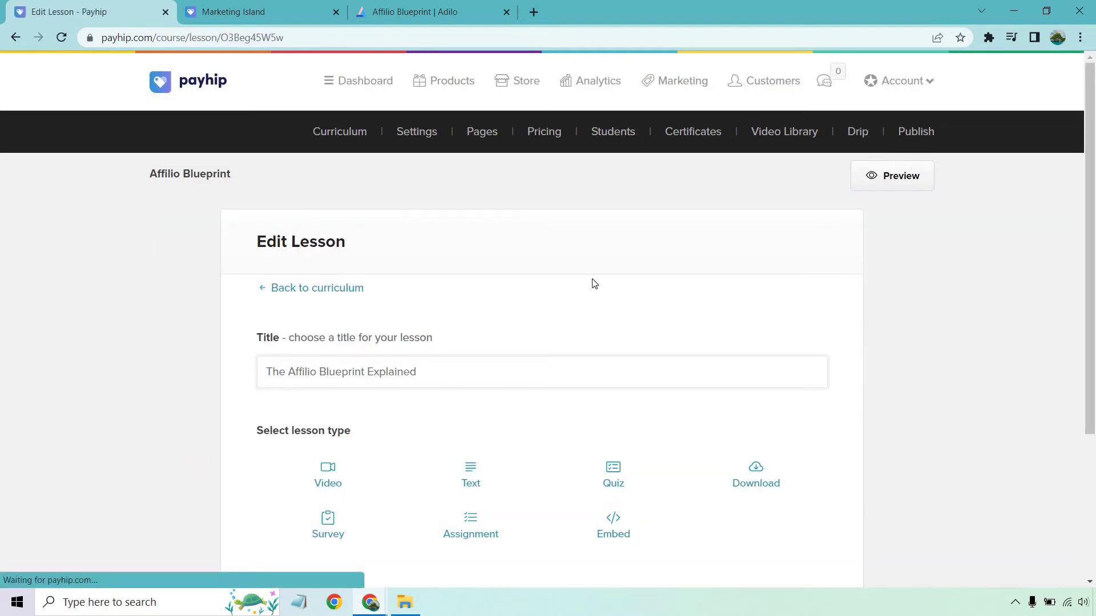
scroll(583, 249, "down", 3)
left_click(607, 321)
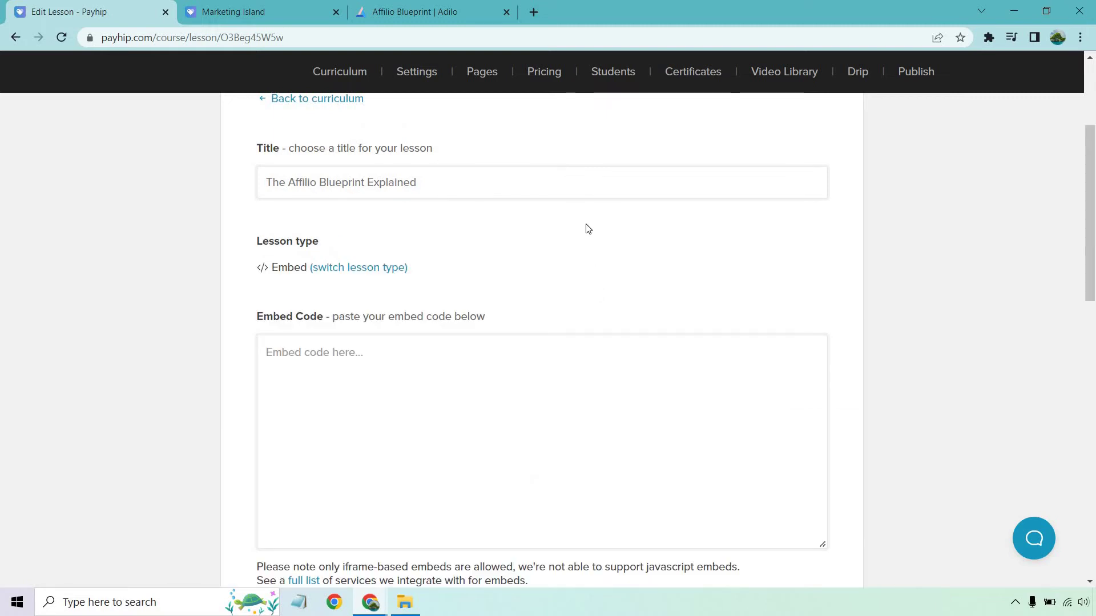
scroll(507, 384, "down", 1)
left_click(508, 382)
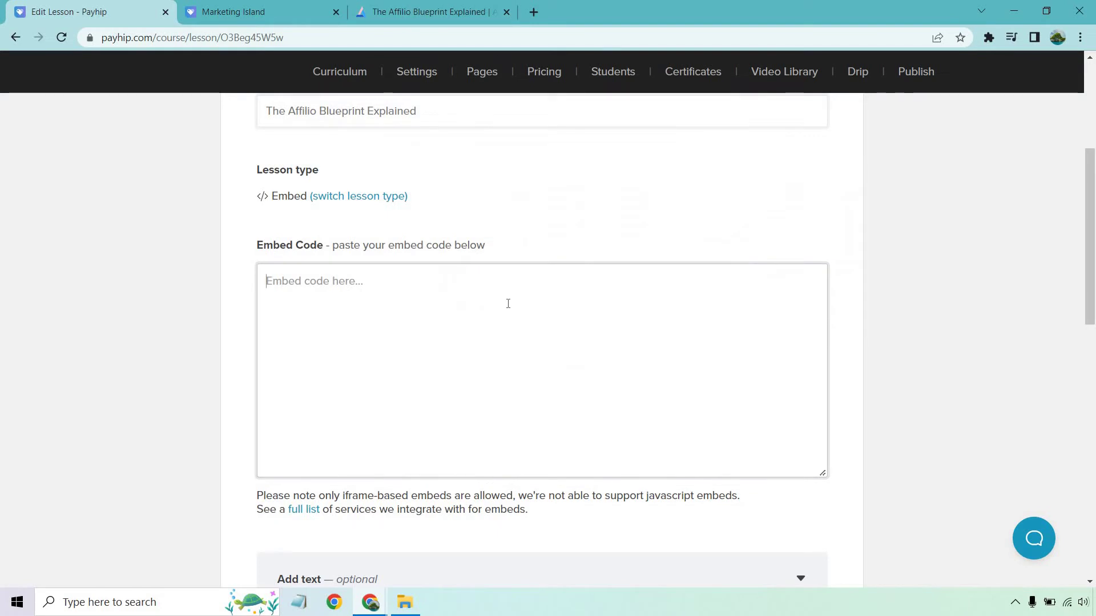
key("ctrl+v")
scroll(959, 261, "down", 5)
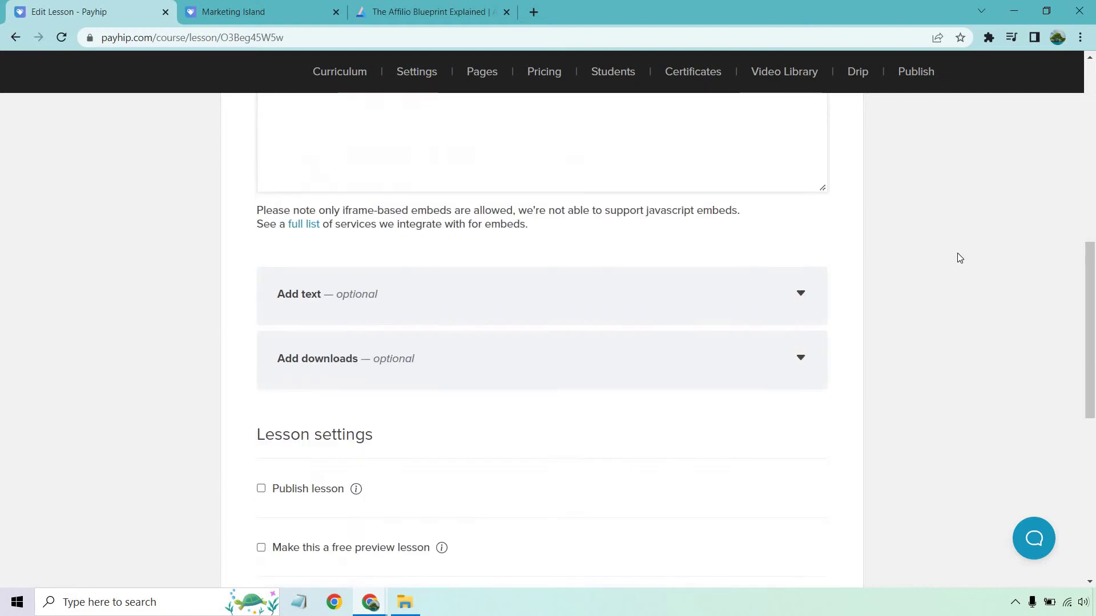
Add the lesson text 'I hope you enjoy this video, it's quick, but it shows you…'
scroll(960, 258, "down", 1)
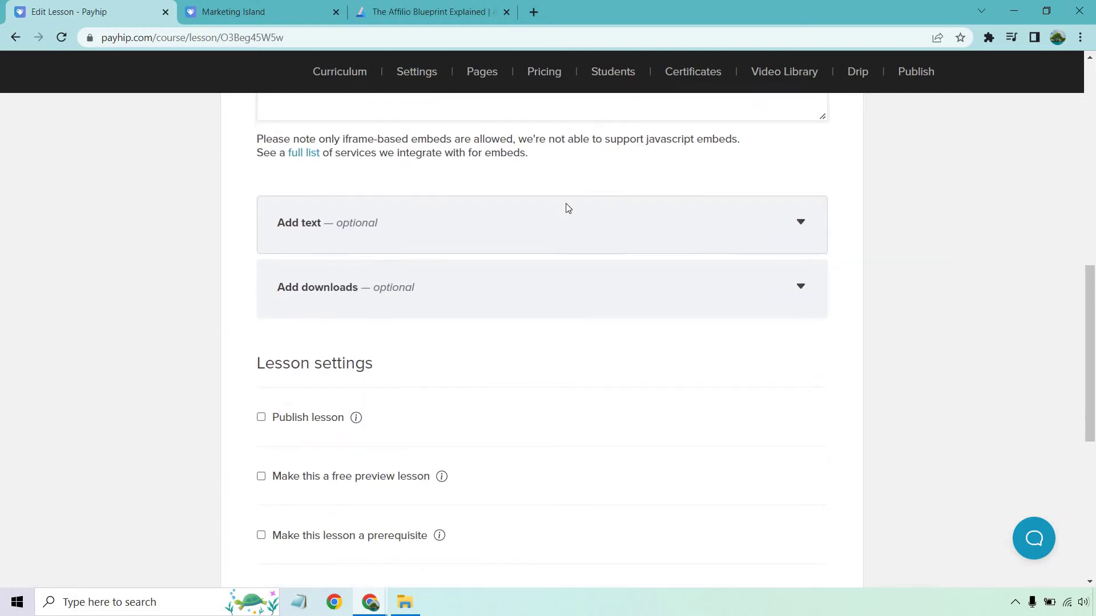
left_click(555, 221)
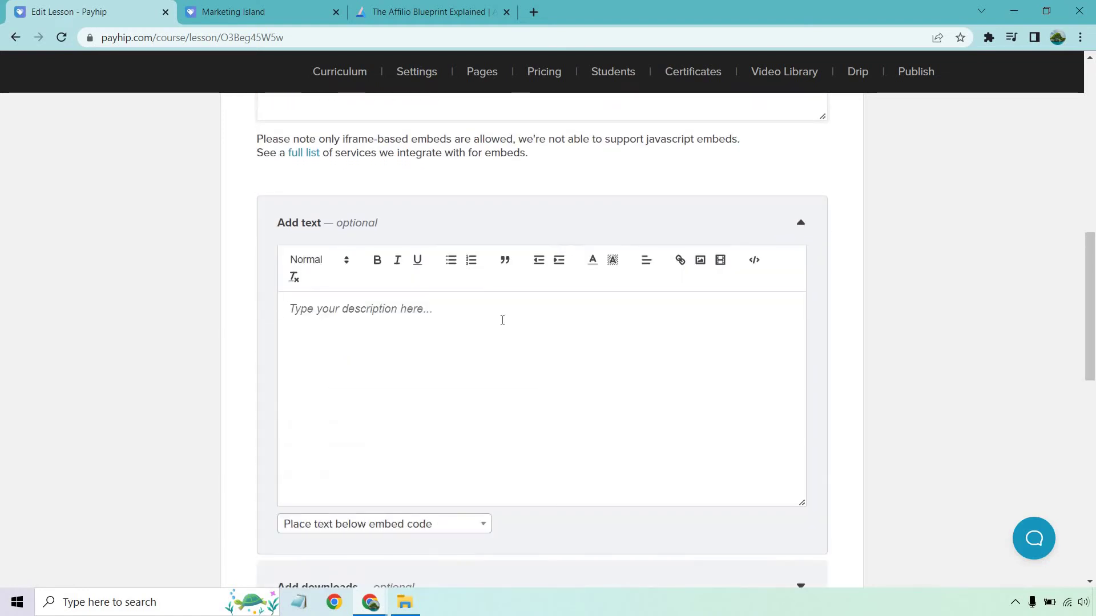
type("I hope yo")
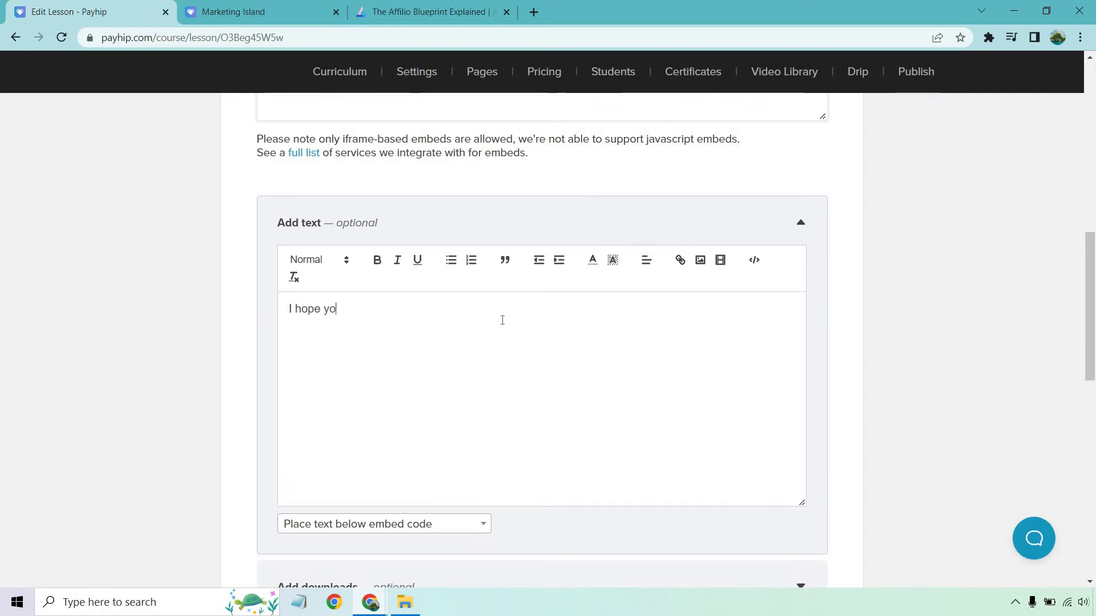
type("u enjoy this video,")
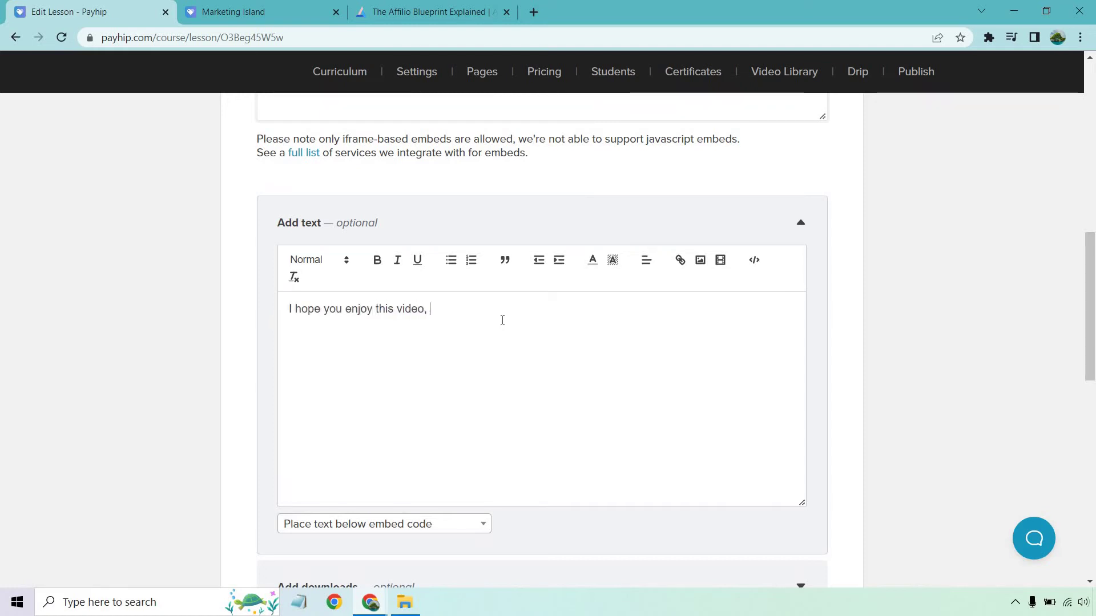
type(" it's quick, but it shows you ex")
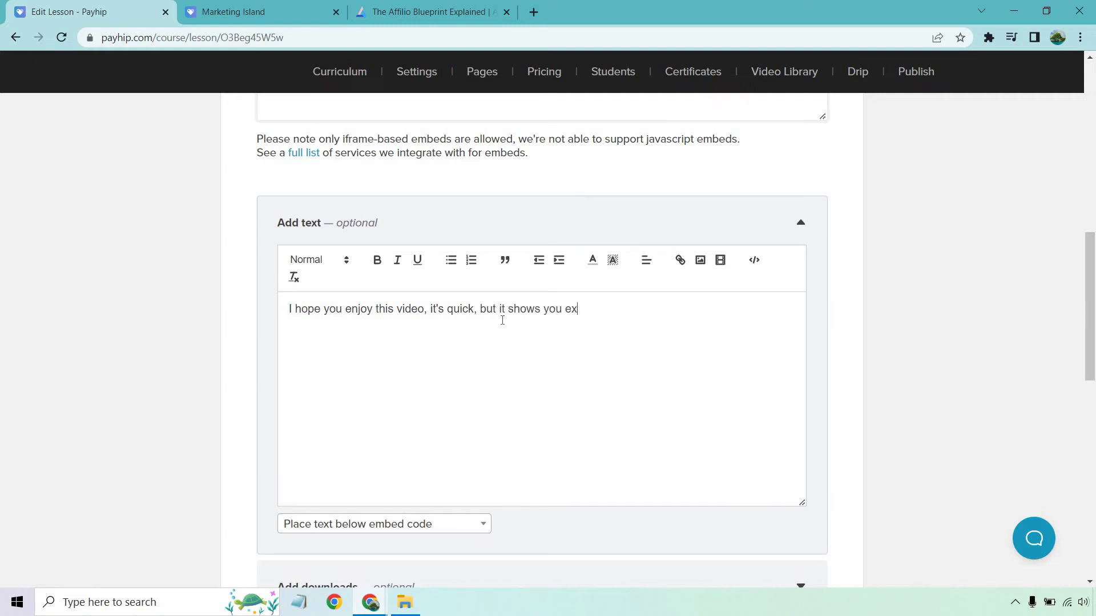
type("actly what you'll need to be doing in this course to see r")
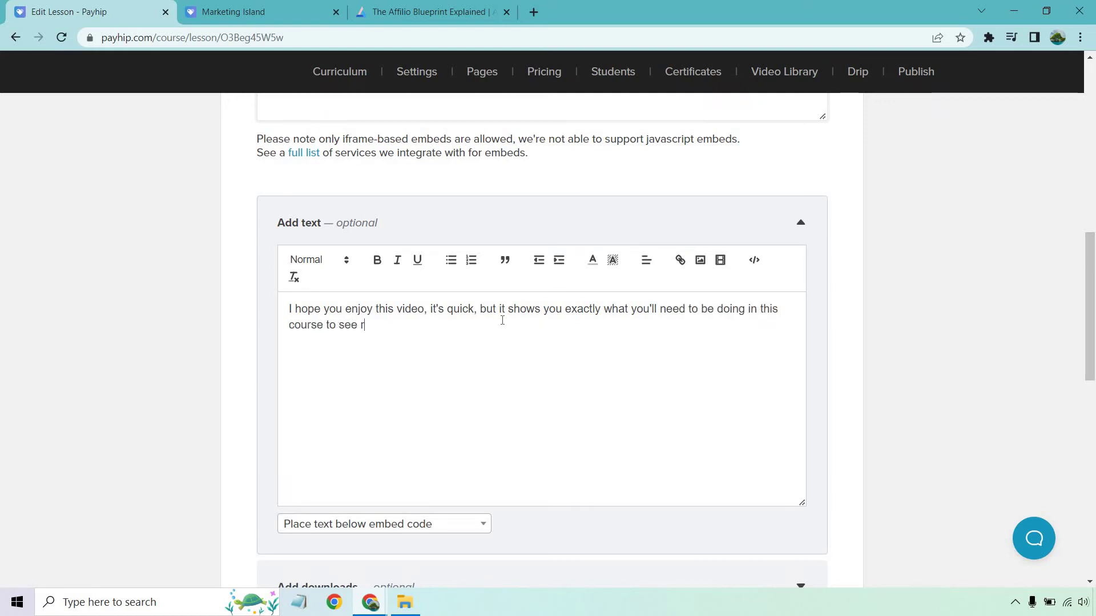
type("esults.")
scroll(502, 320, "down", 1)
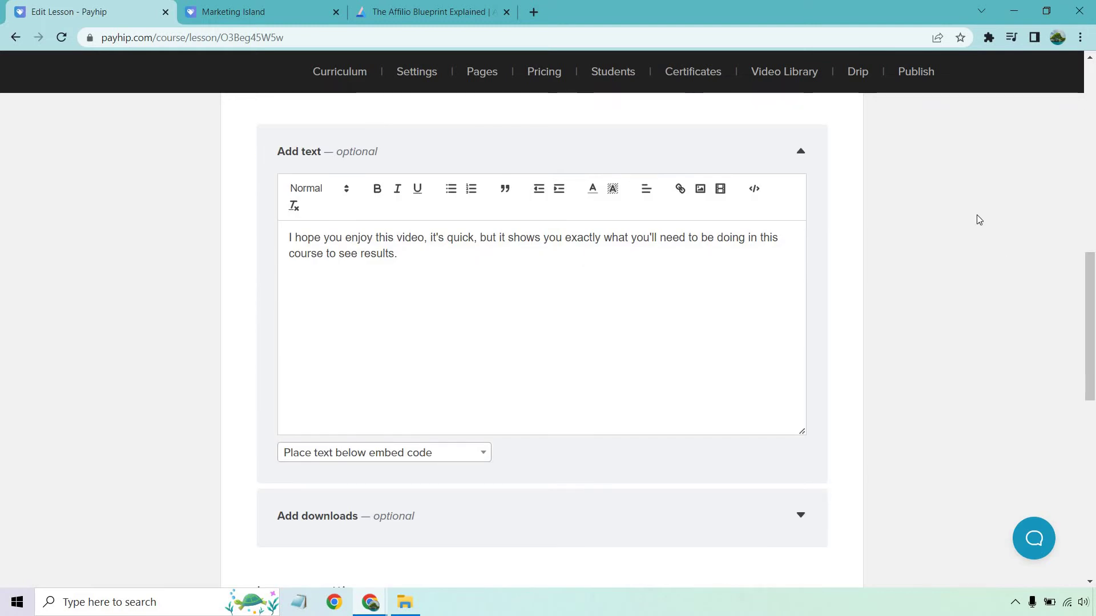
scroll(611, 284, "down", 1)
Keep the text placed below the embed code, publish the lesson and save it
left_click(480, 379)
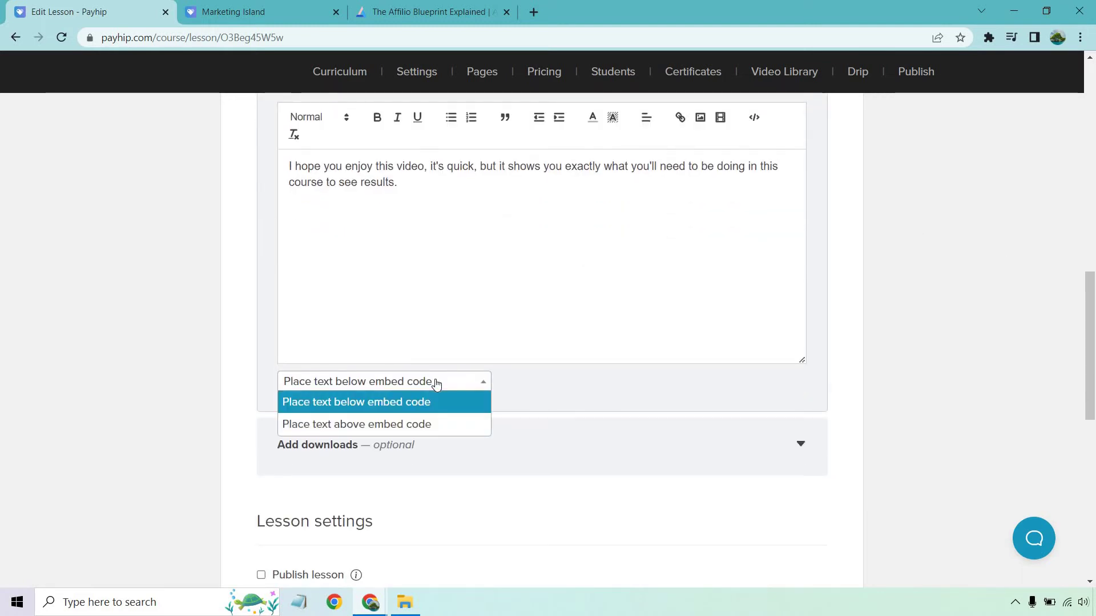
left_click(952, 269)
scroll(956, 268, "down", 3)
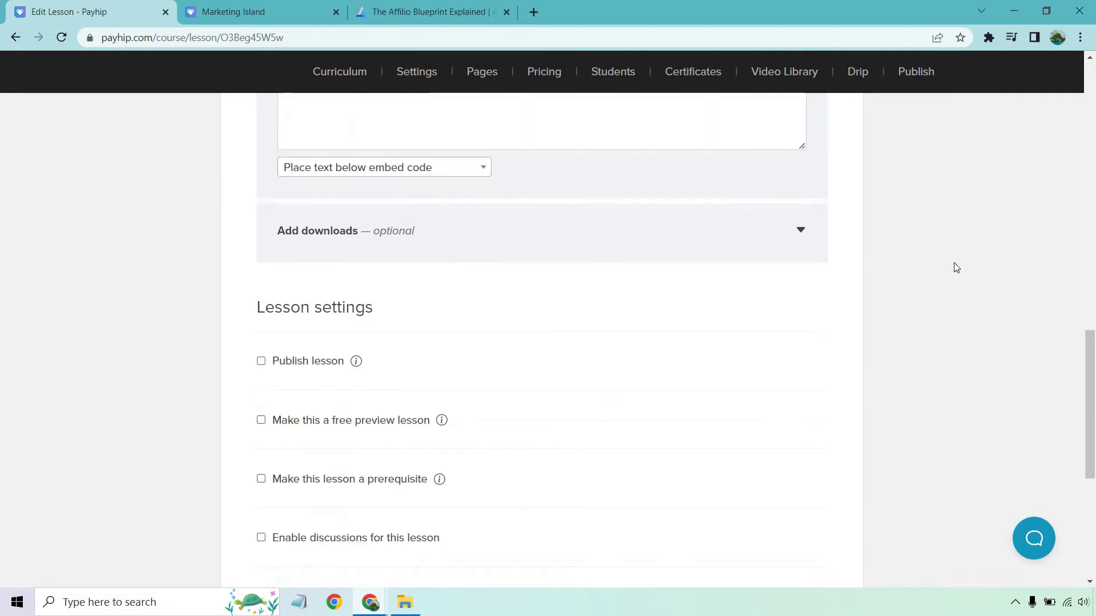
left_click(261, 362)
scroll(183, 324, "down", 5)
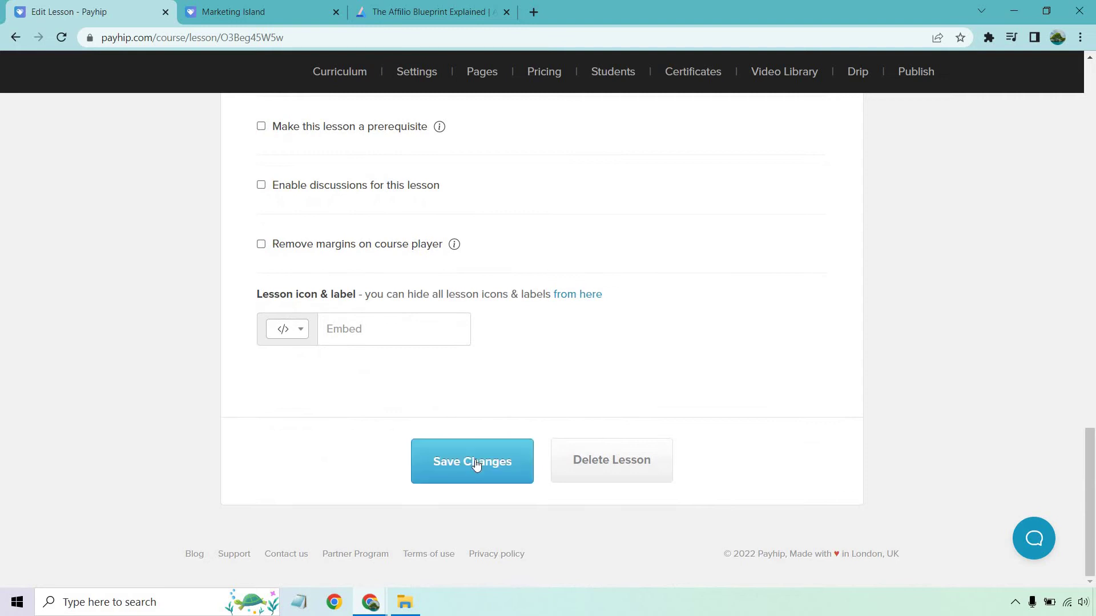
left_click(477, 465)
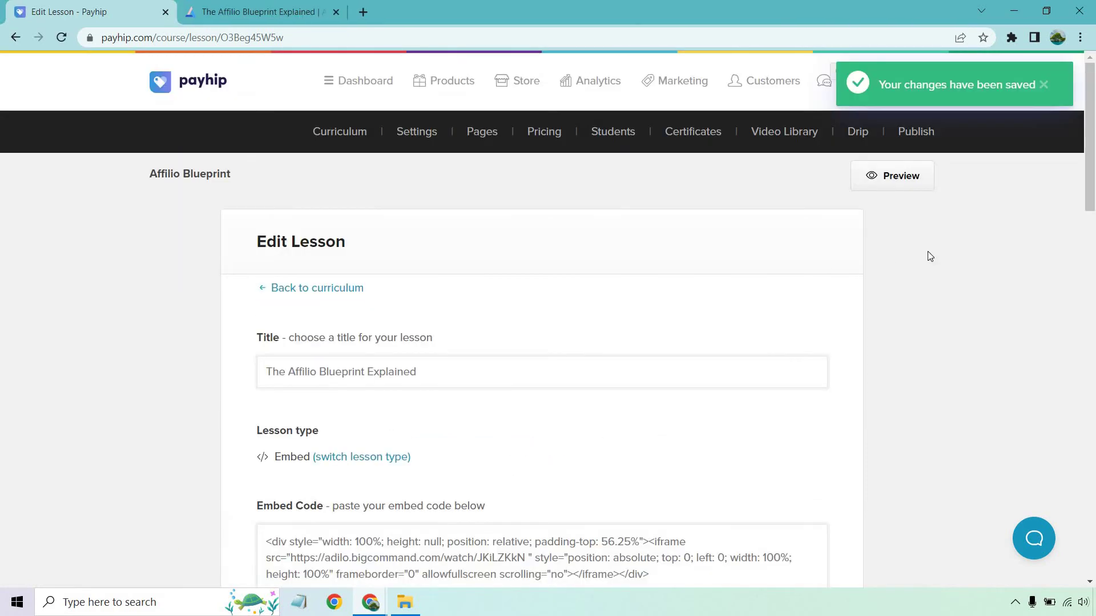
Preview The Affilio Blueprint Explained as the current lesson, then return to the curriculum
left_click(916, 189)
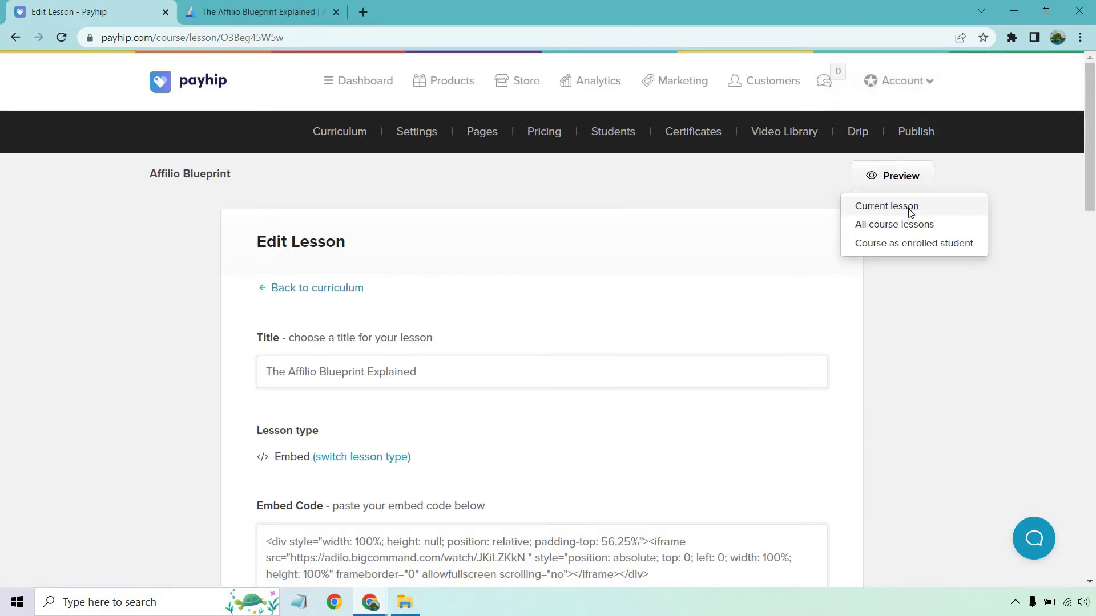
left_click(908, 208)
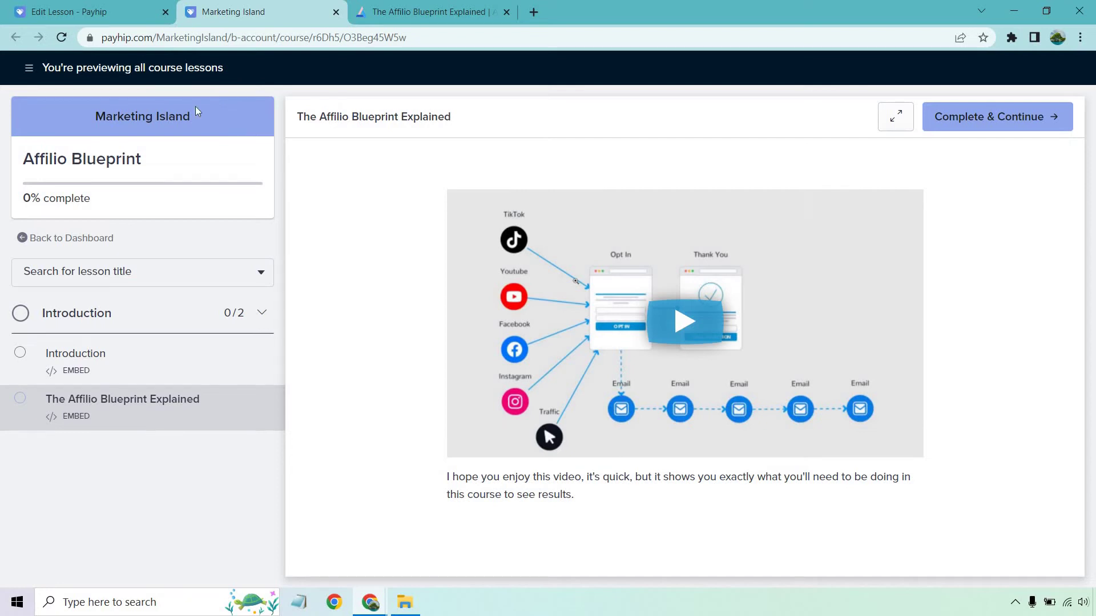
left_click(130, 12)
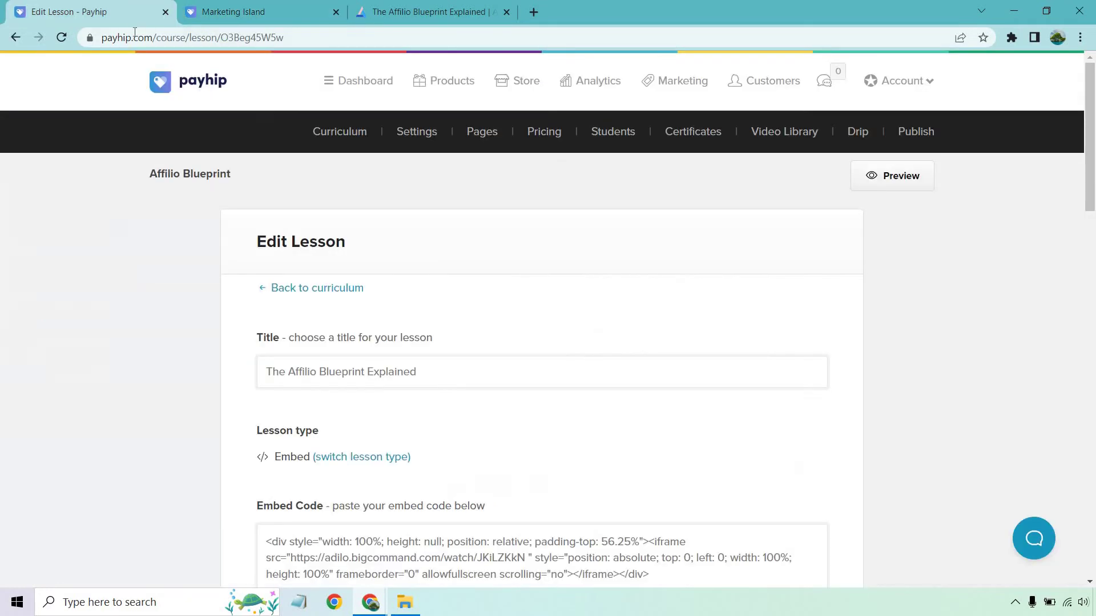
left_click(319, 288)
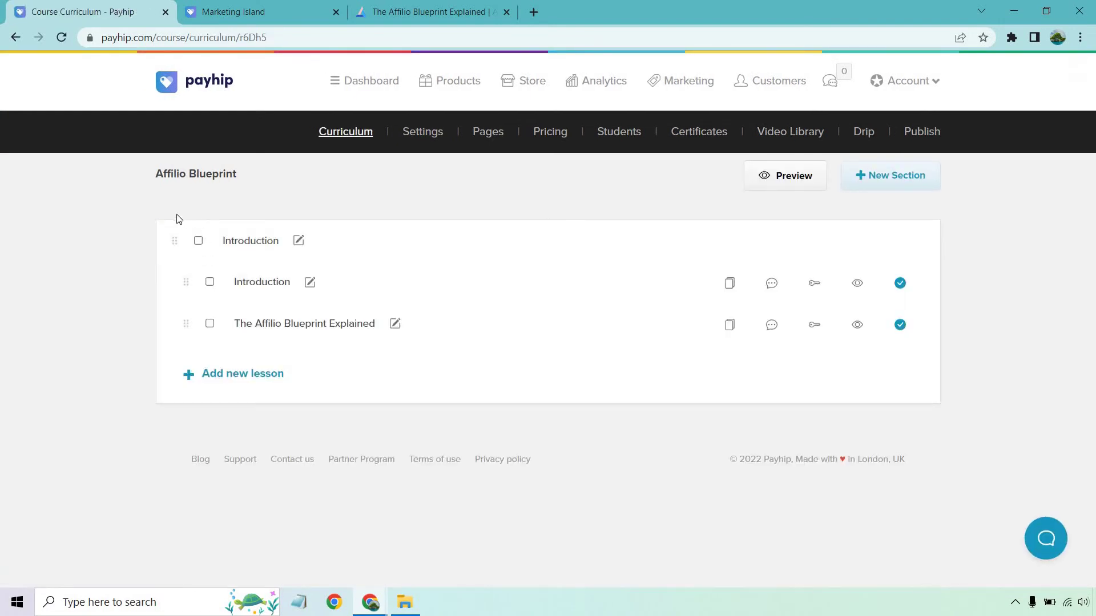
Add a section named 'The Sales Funnel' below the Introduction section
left_click(902, 187)
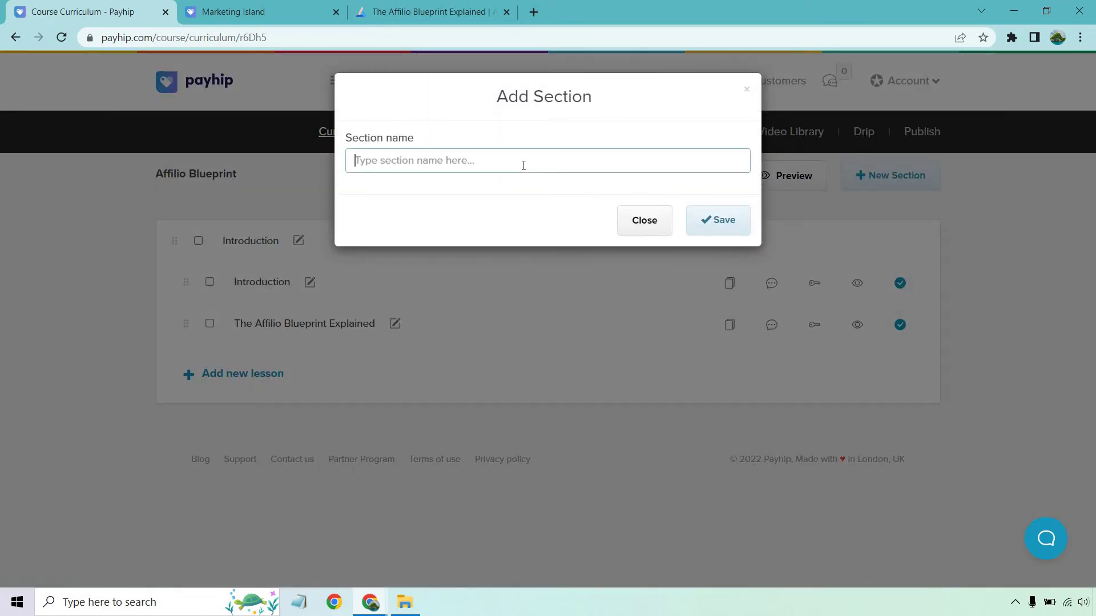
type("The Sales Funnel")
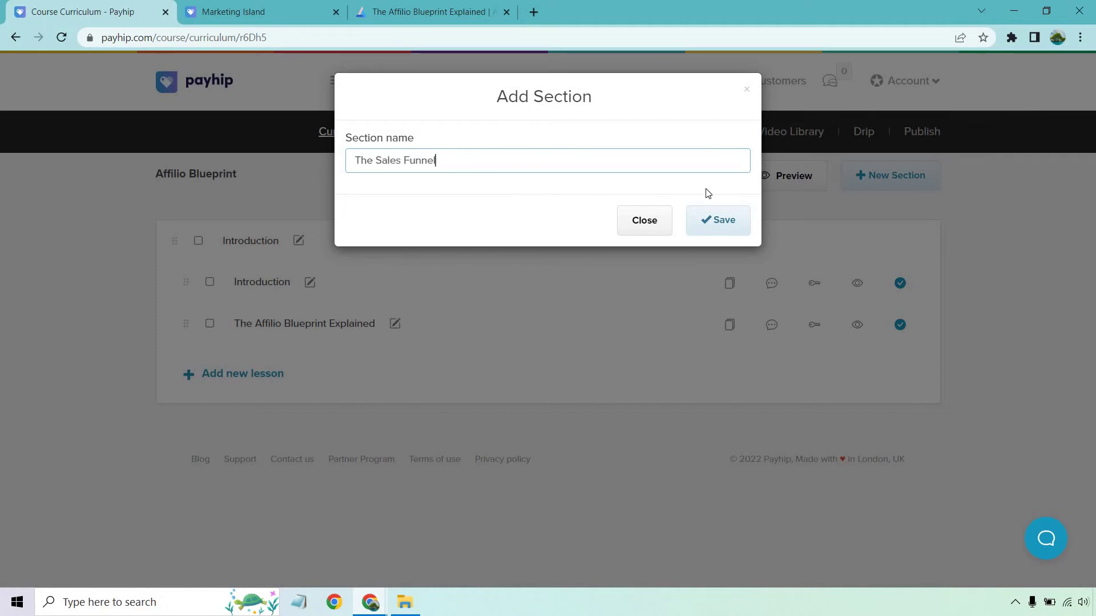
left_click(717, 220)
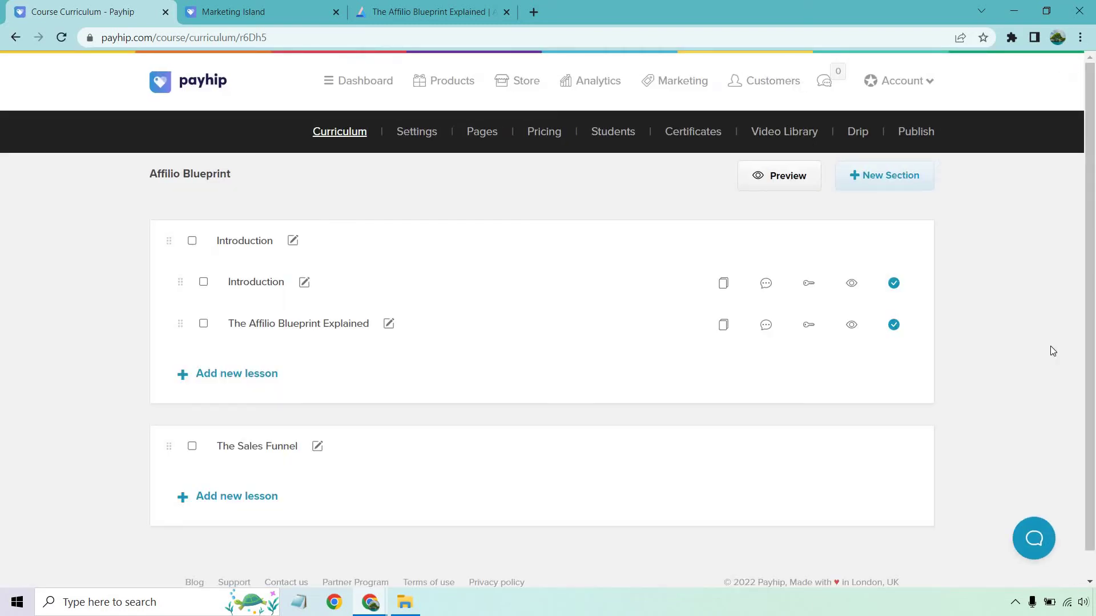
scroll(1053, 349, "down", 1)
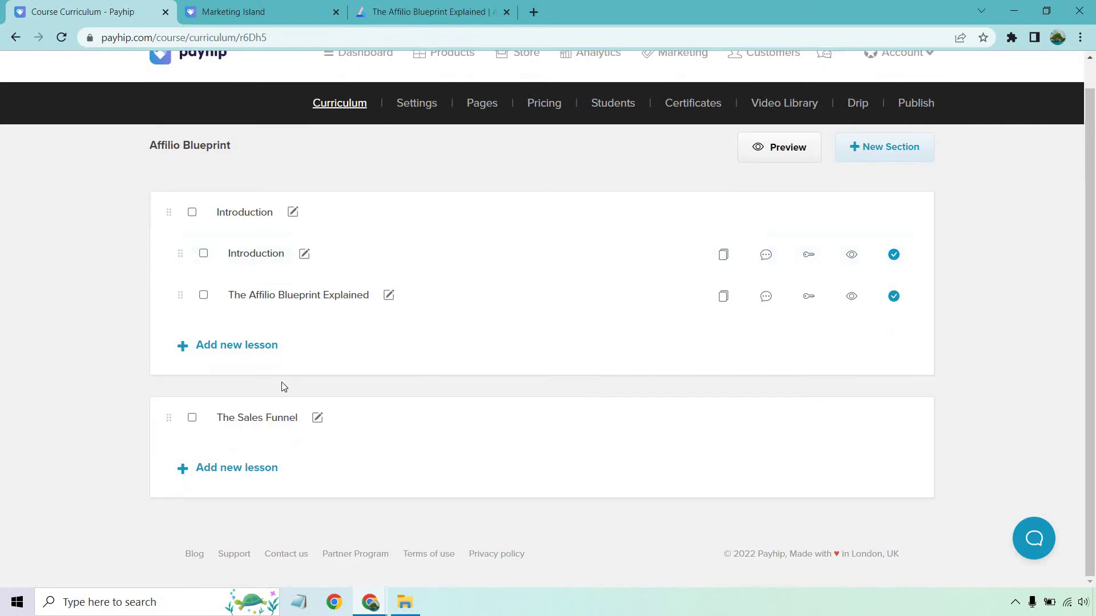
Add a new lesson named 'The 2 Step Sales Funnel Part 1'
left_click(233, 469)
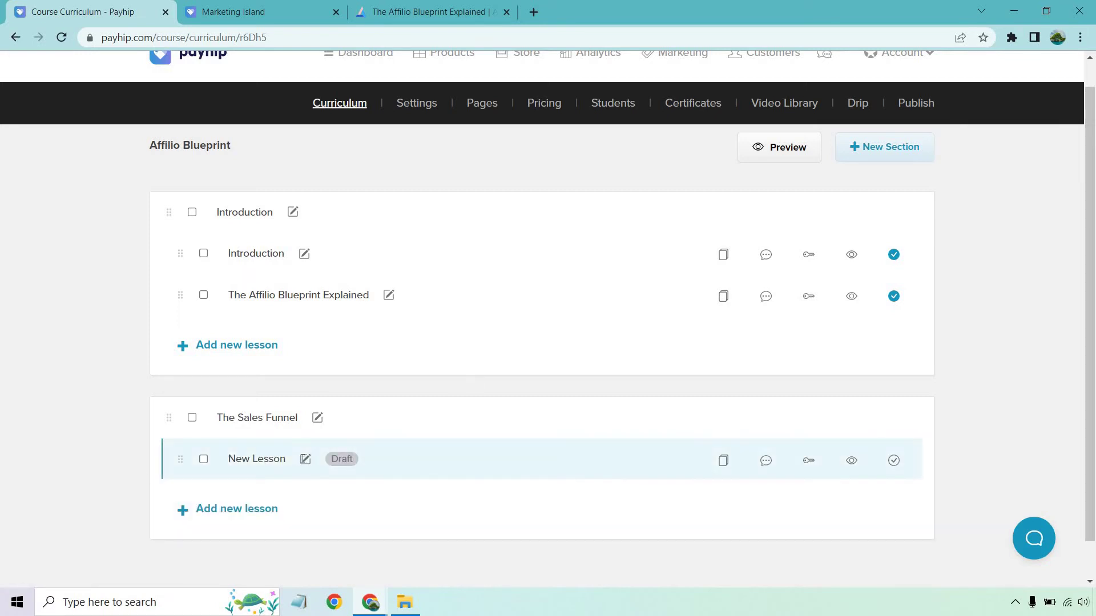
left_click(302, 459)
key("ctrl+a")
type("T")
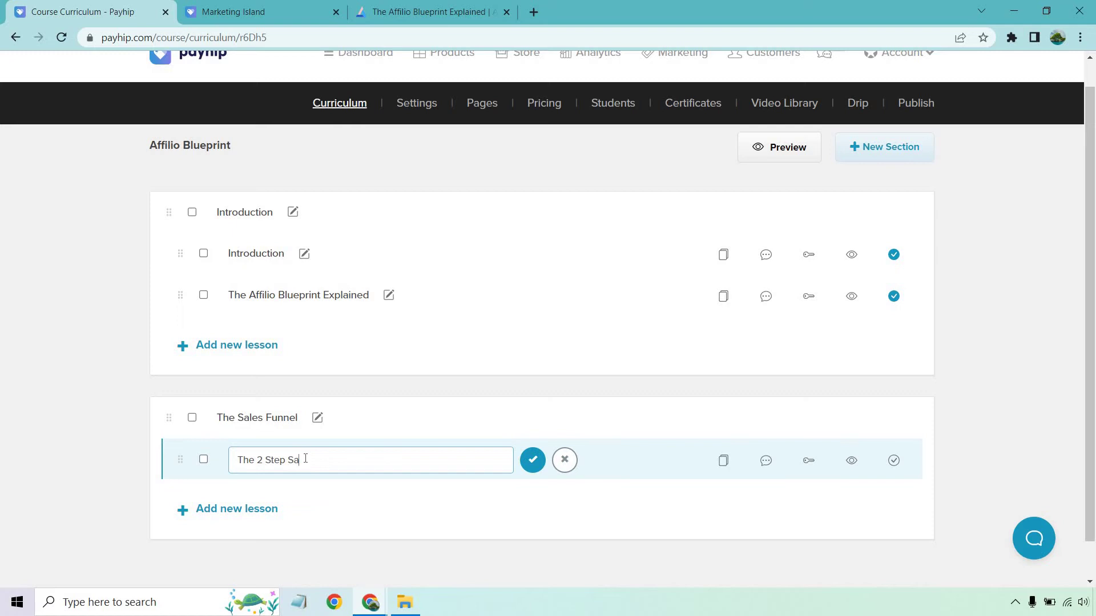
type("he 2 Step Sales Funnel Part 1")
key("ctrl+a")
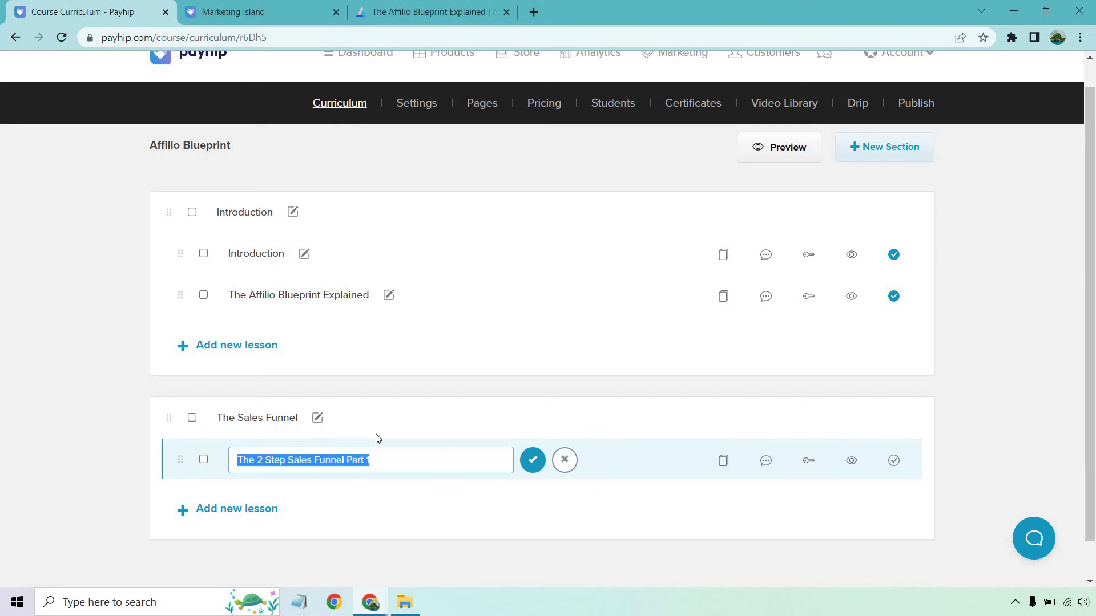
left_click(534, 461)
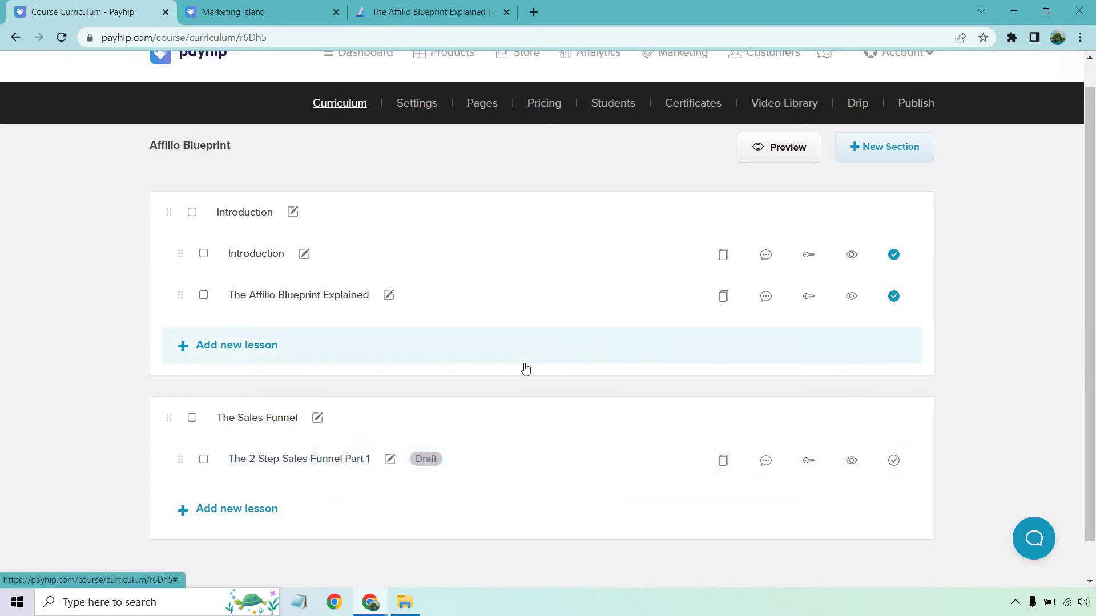
Duplicate the lesson and rename the copy 'The 2 Step Sales Funnel Part 2'
left_click(724, 461)
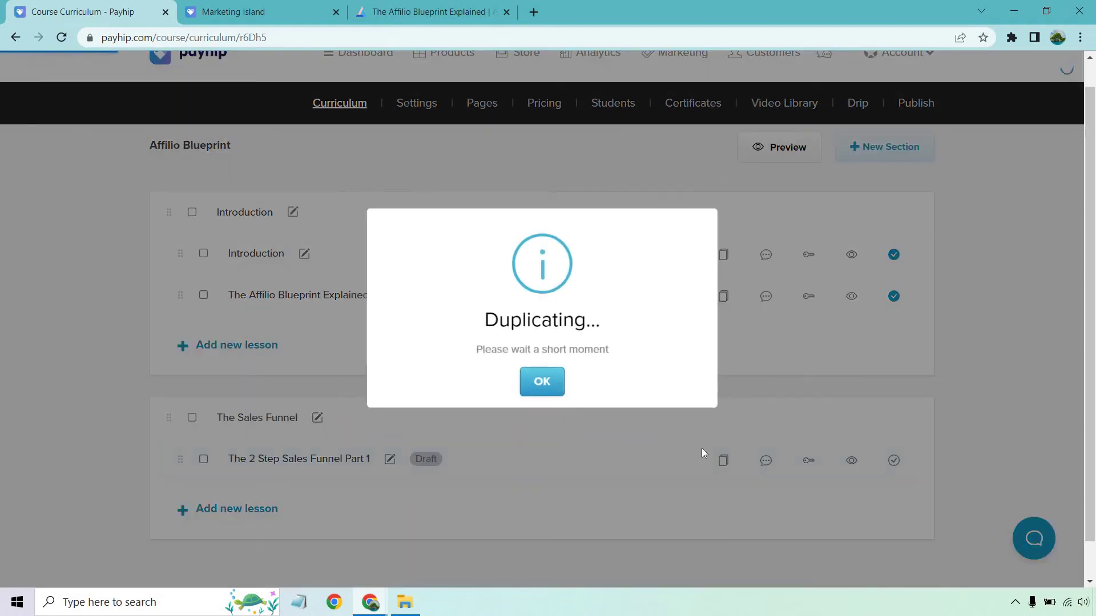
left_click(541, 389)
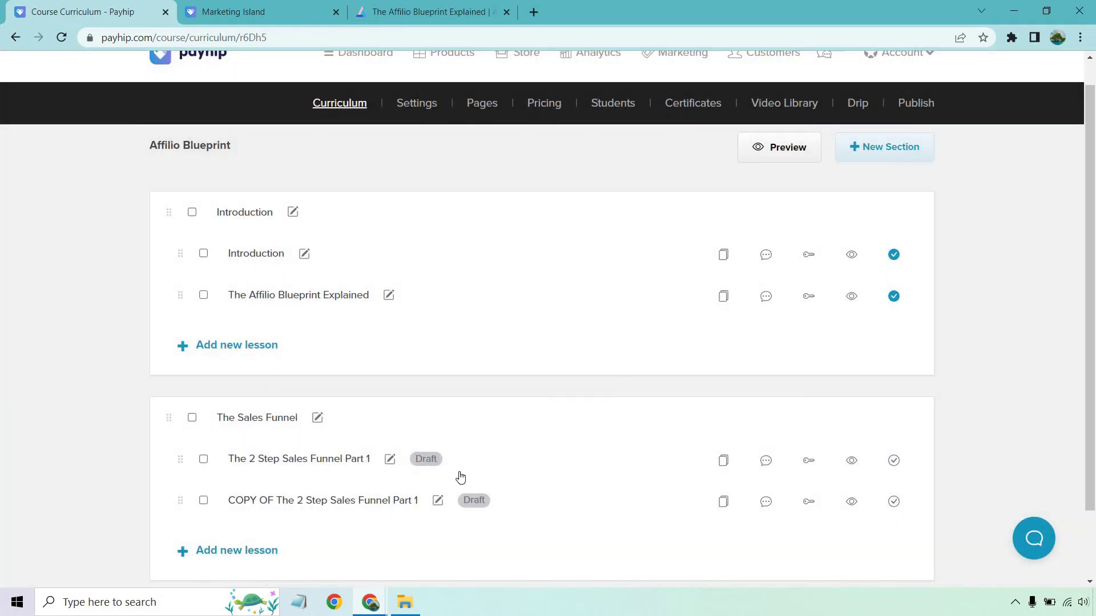
left_click(437, 500)
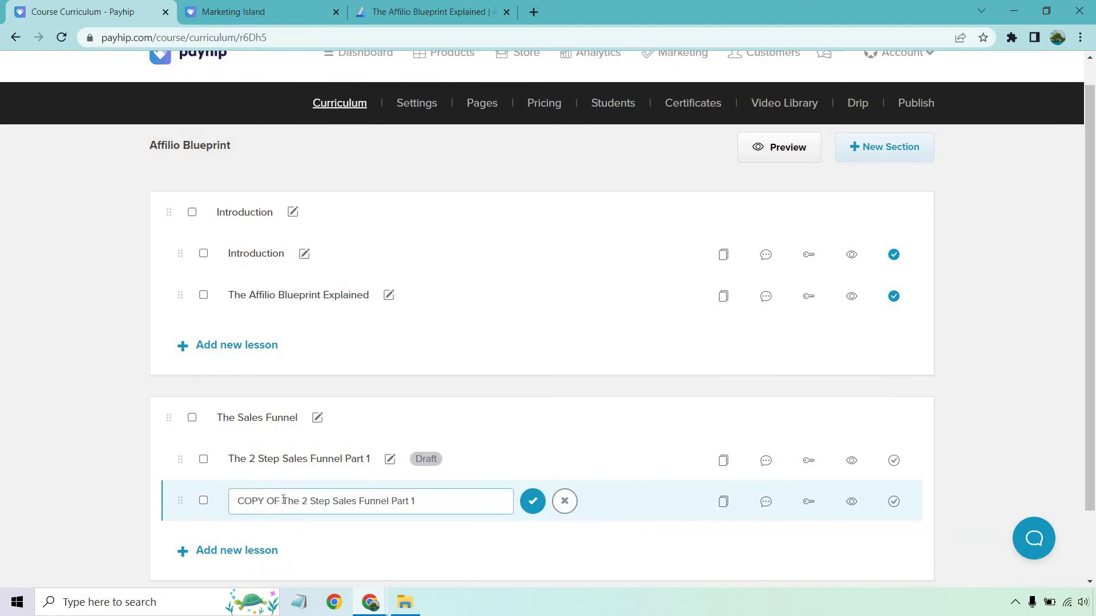
left_click_drag(284, 500, 201, 500)
key("Escape")
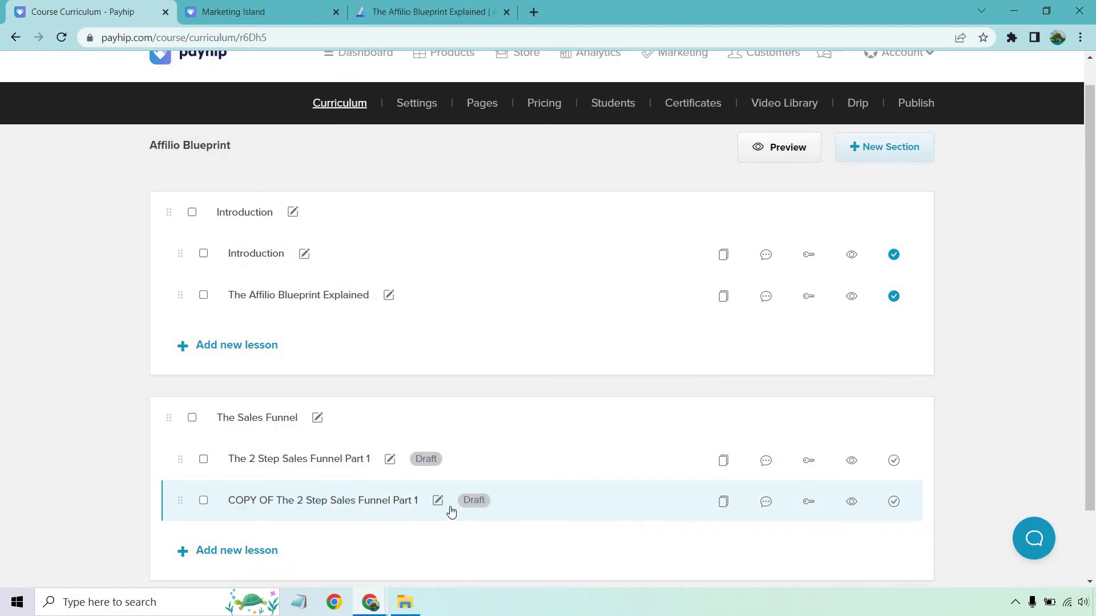
left_click(438, 500)
left_click(283, 501)
key("BackSpace")
key("BackSpace")
key("BackSpace")
key("BackSpace")
key("BackSpace")
key("BackSpace")
key("BackSpace")
key("BackSpace")
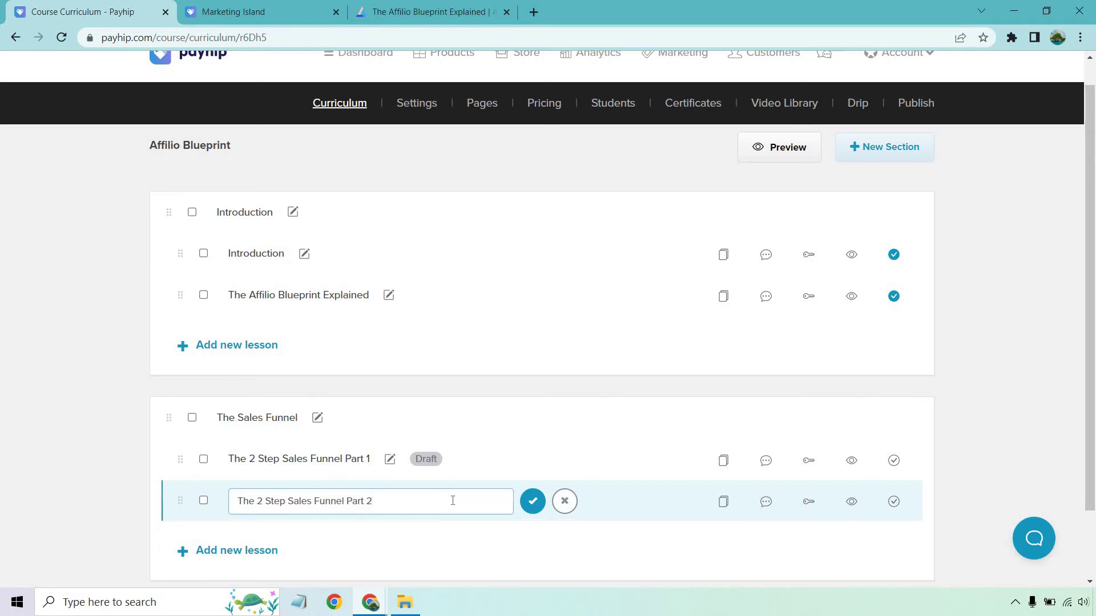
type("2")
left_click(532, 501)
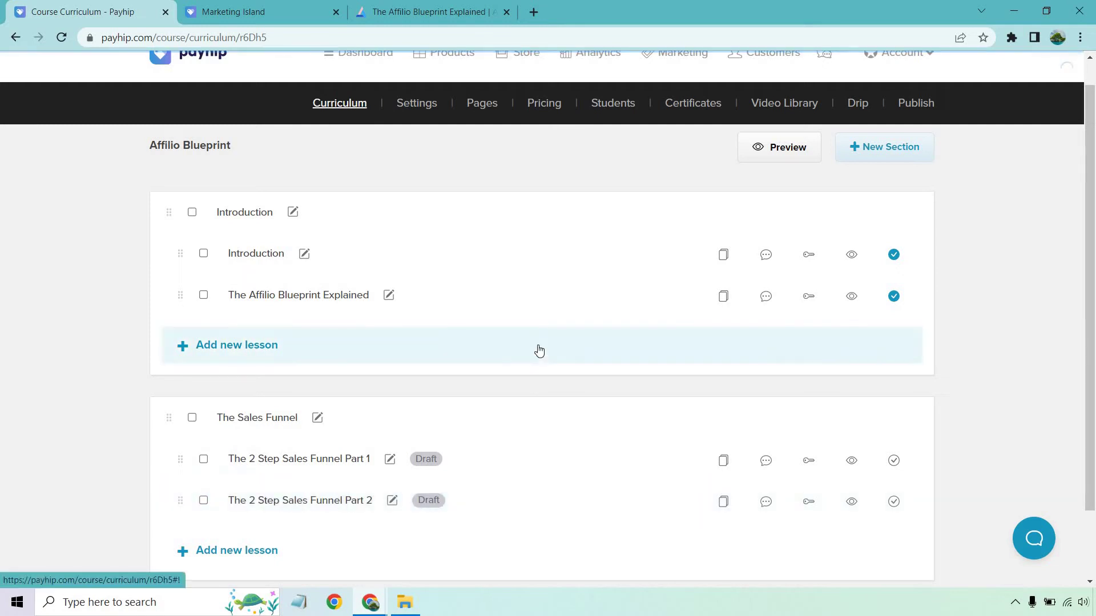
scroll(539, 347, "down", 2)
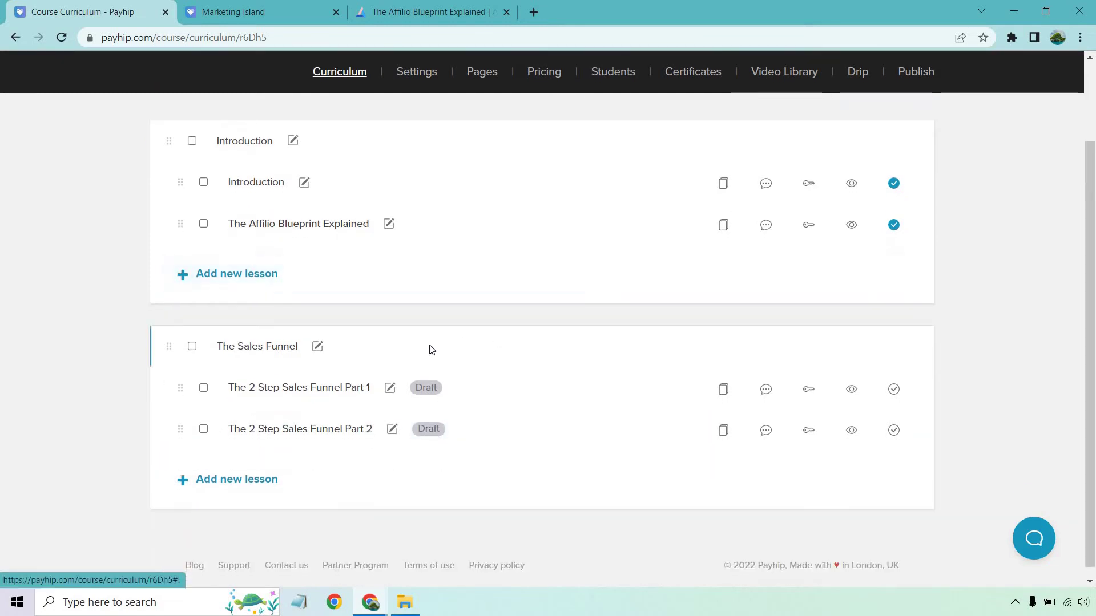
Make Part 1 an Embed lesson and paste the video's iframe code
left_click(342, 391)
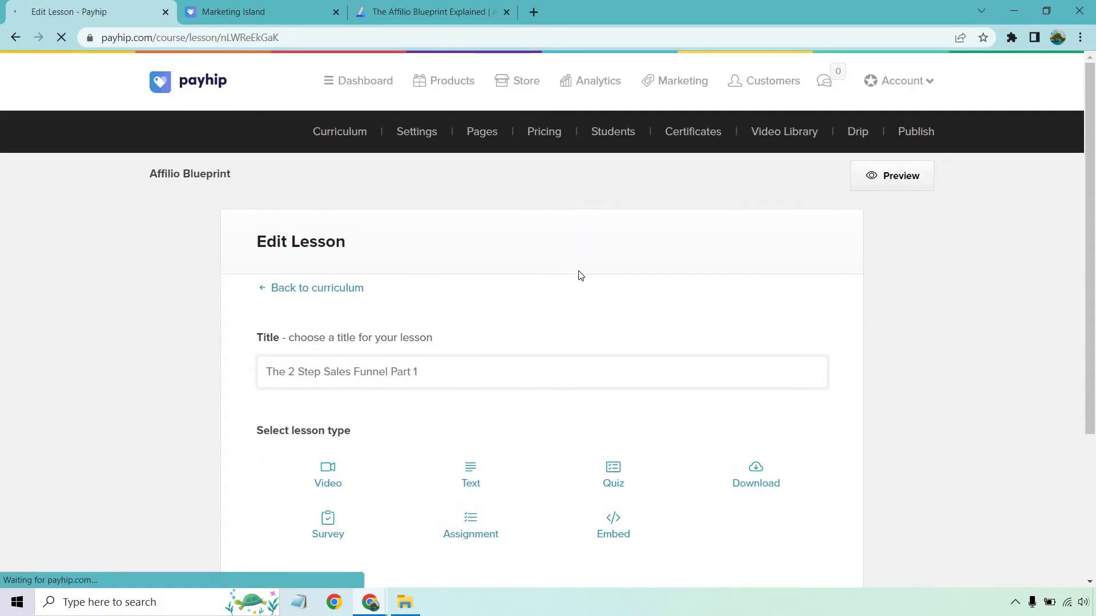
scroll(580, 274, "down", 1)
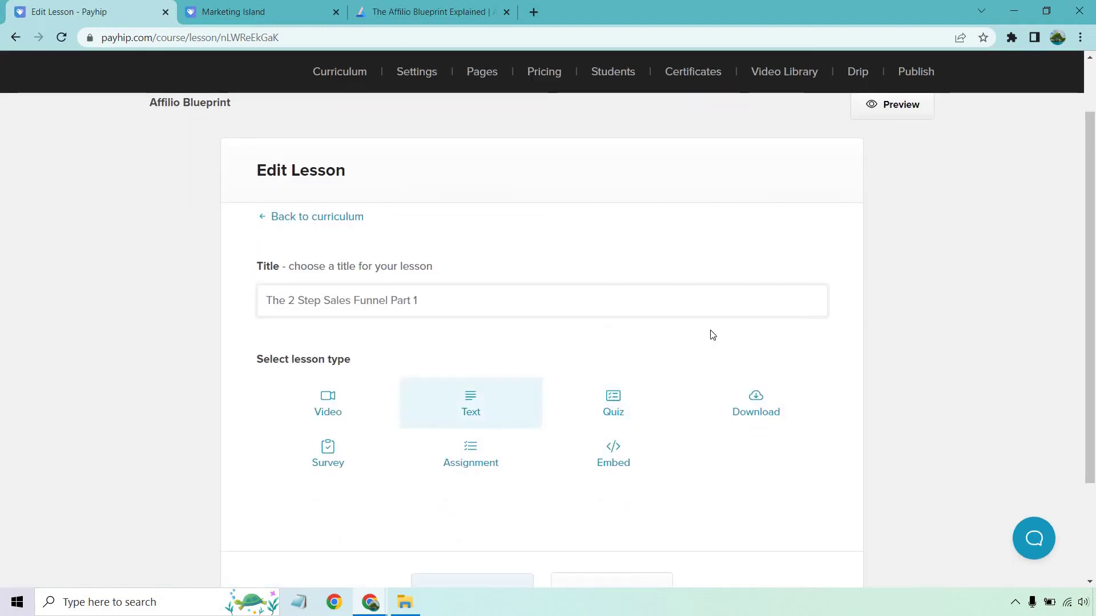
left_click(596, 451)
scroll(979, 335, "down", 1)
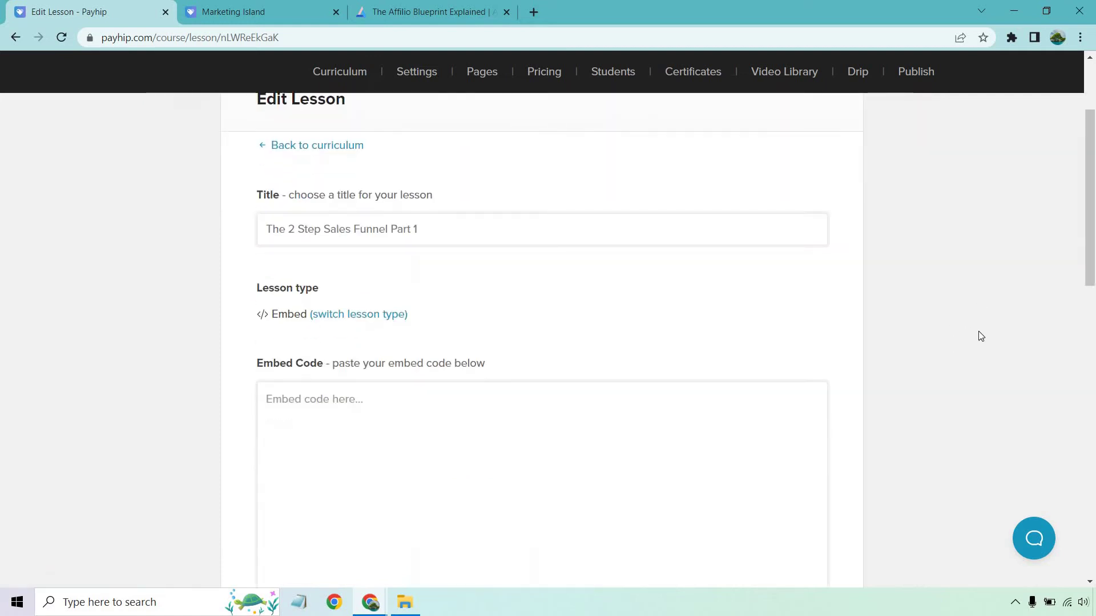
left_click(445, 411)
key("ctrl+v")
Publish the Part 1 lesson and save its changes
scroll(969, 271, "down", 8)
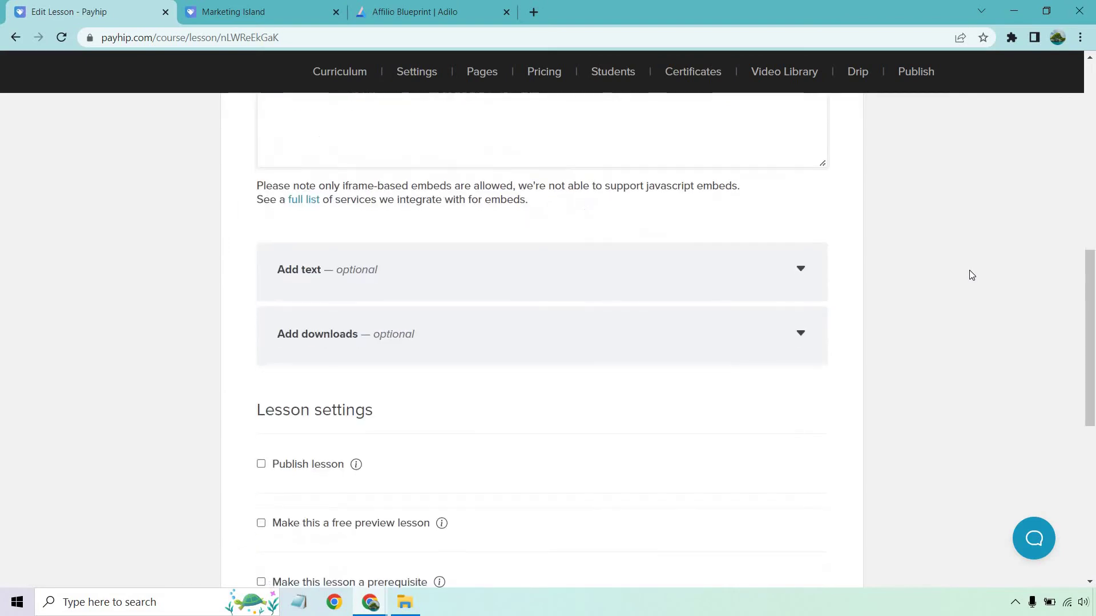
scroll(972, 275, "down", 1)
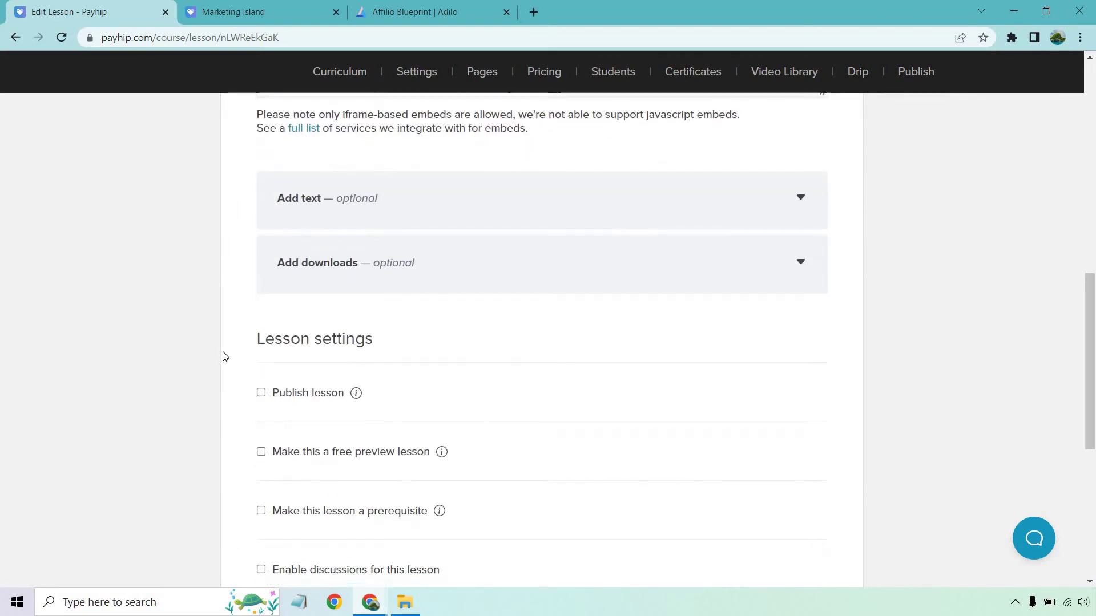
left_click(260, 394)
scroll(156, 371, "down", 6)
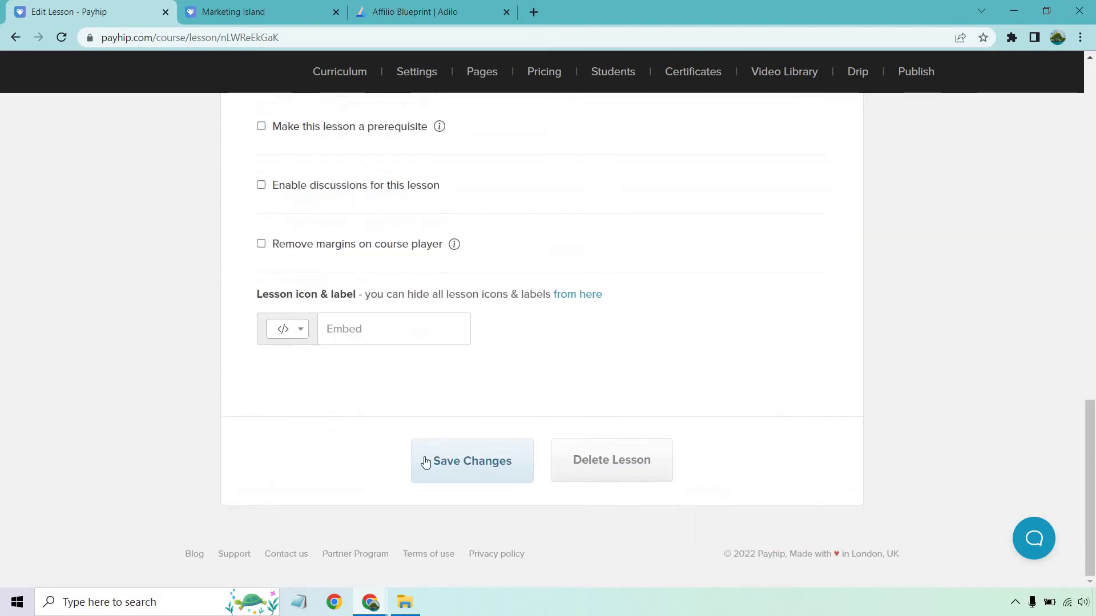
left_click(446, 463)
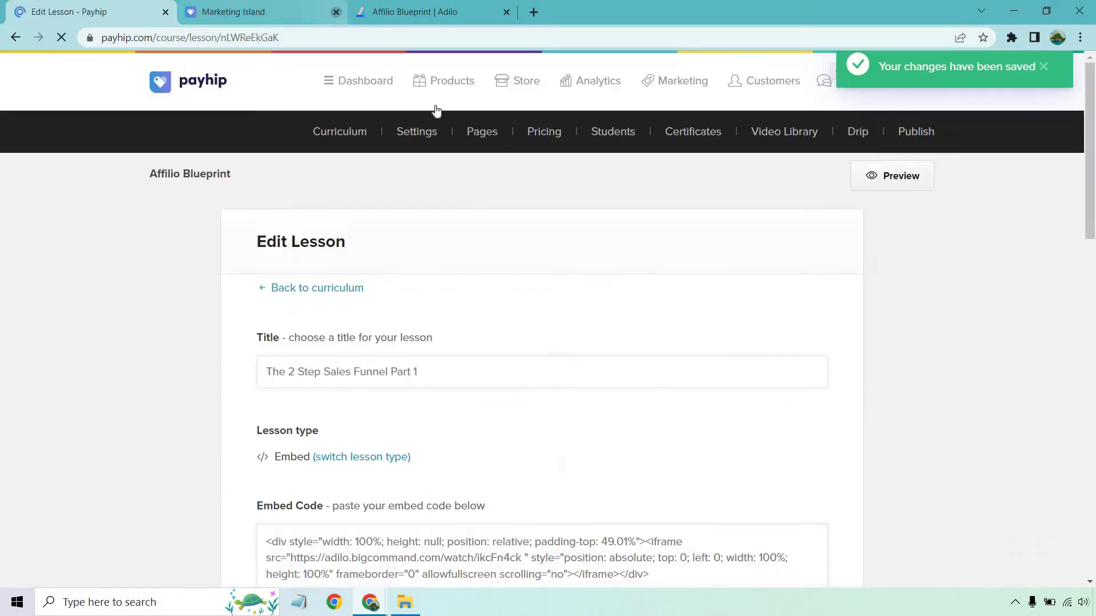
left_click(900, 180)
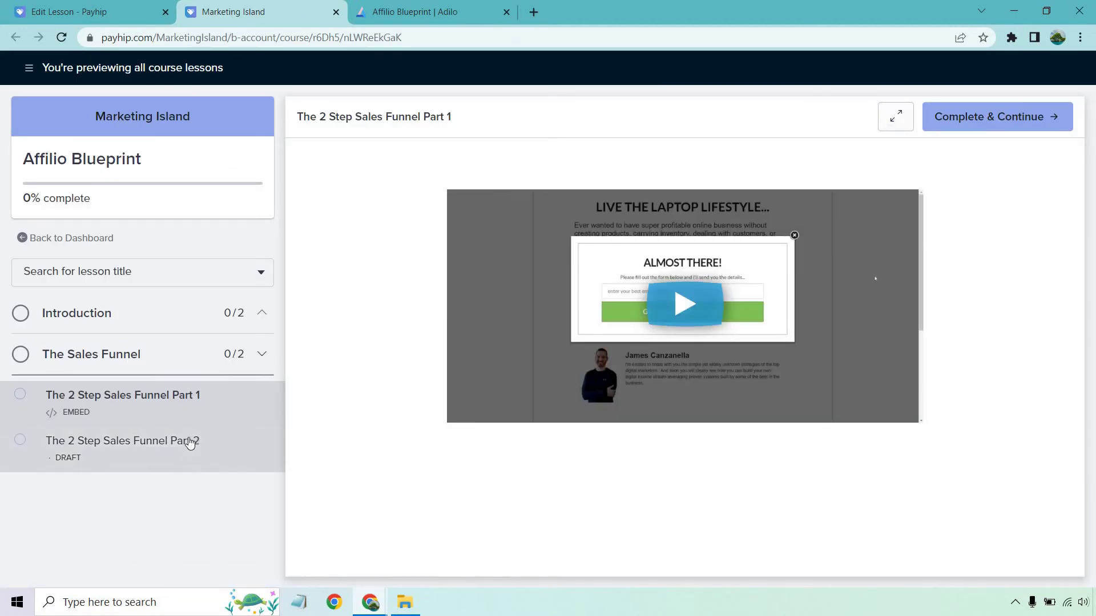
Make Part 2 an Embed lesson holding its Adilo iframe code
left_click(92, 12)
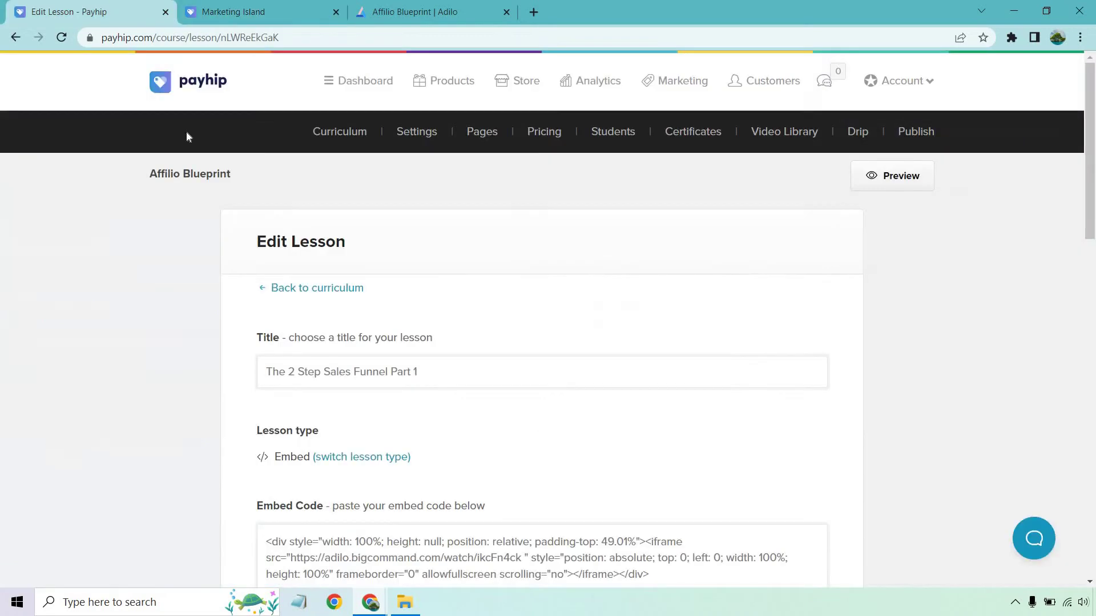
left_click(310, 289)
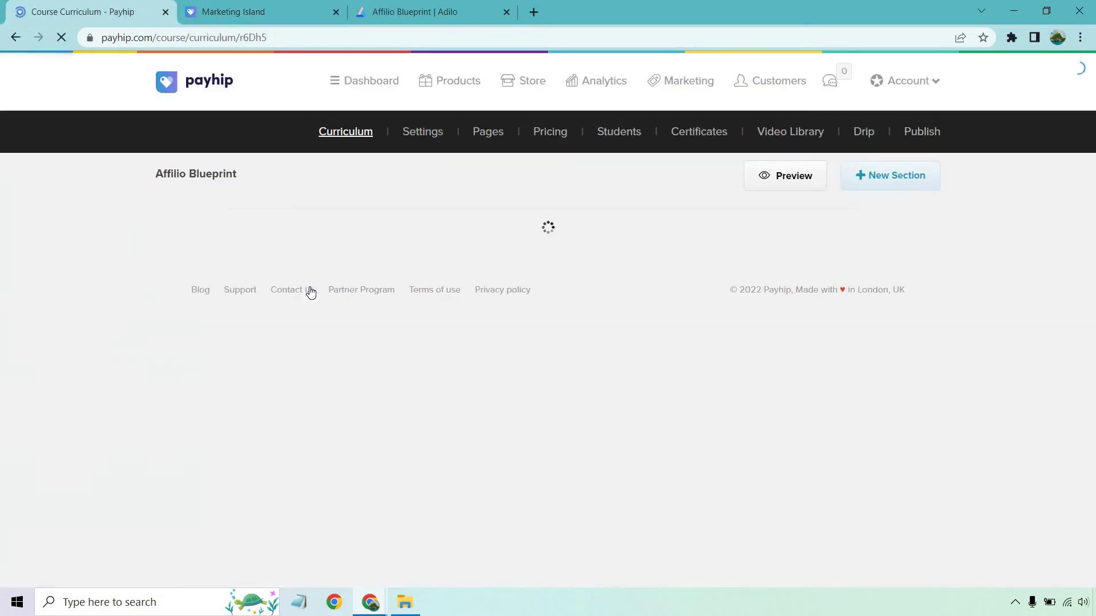
scroll(538, 338, "down", 3)
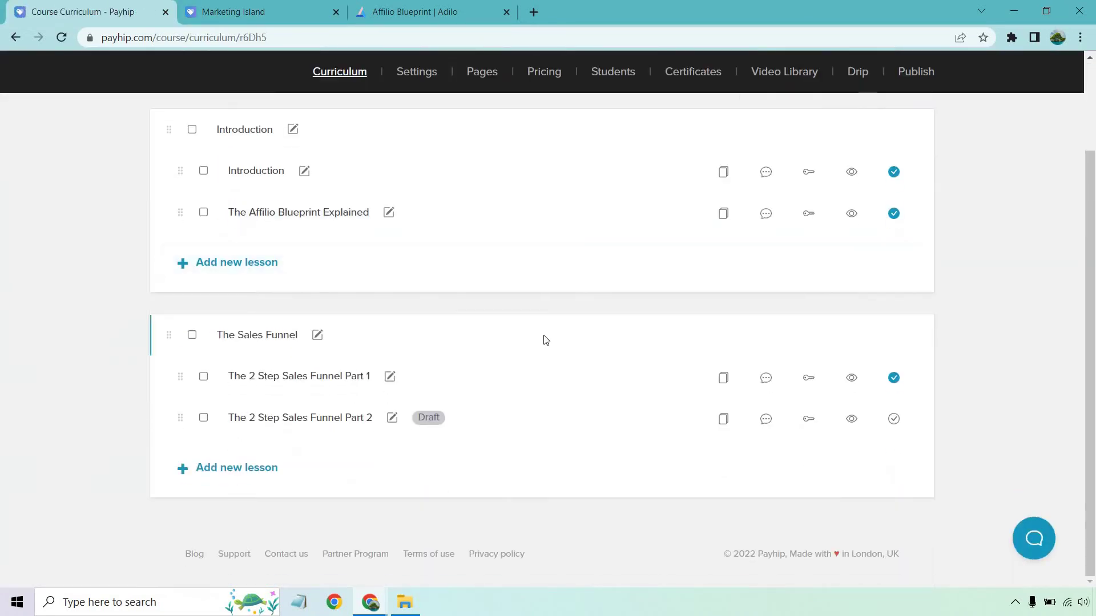
left_click(285, 422)
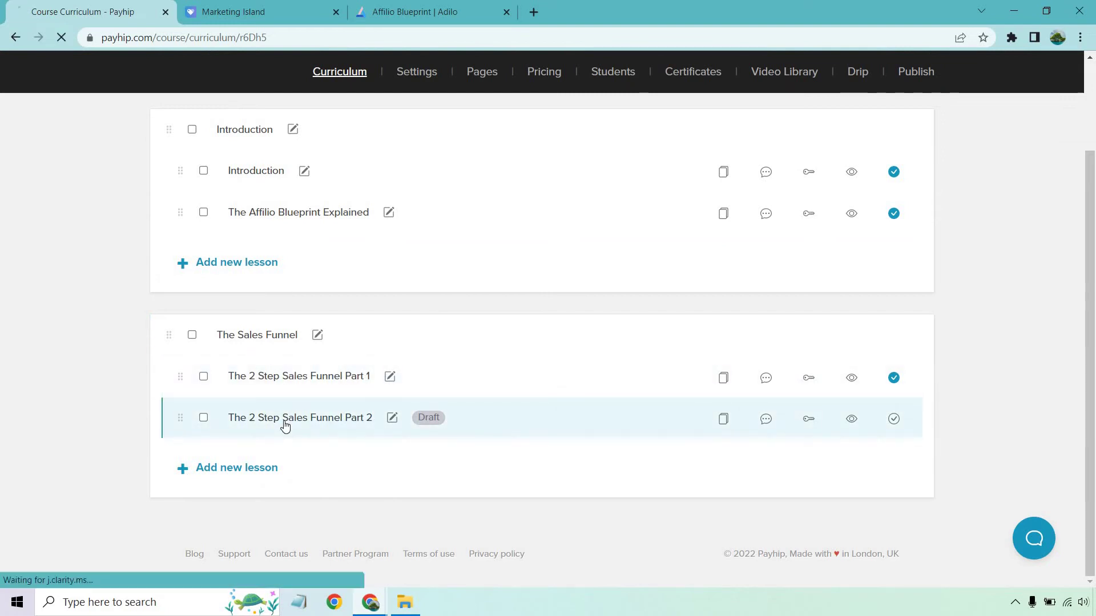
scroll(550, 424, "down", 1)
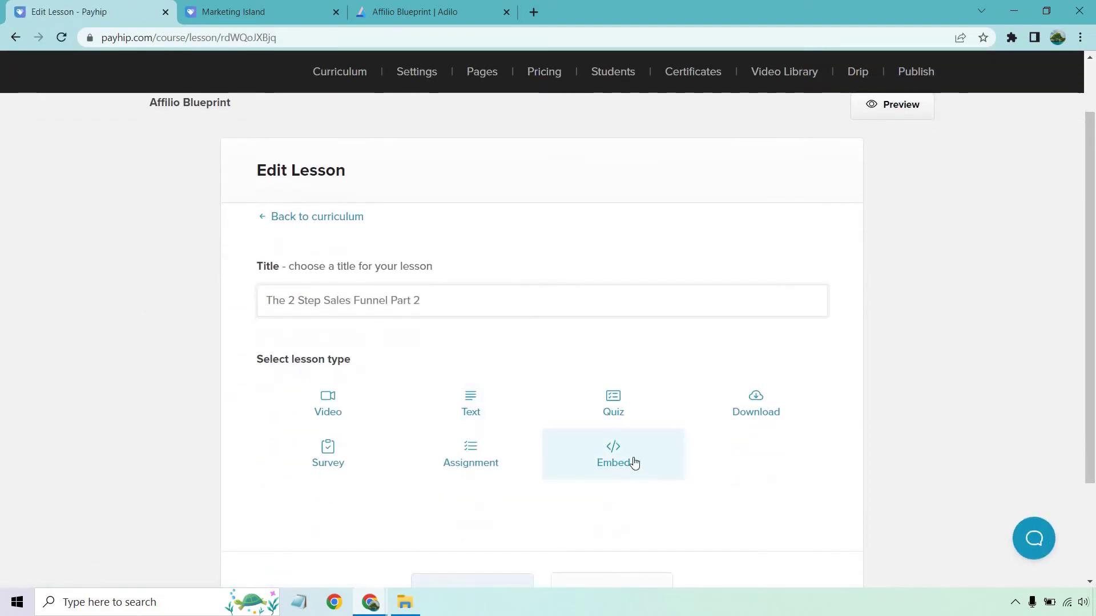
left_click(633, 462)
scroll(978, 385, "down", 2)
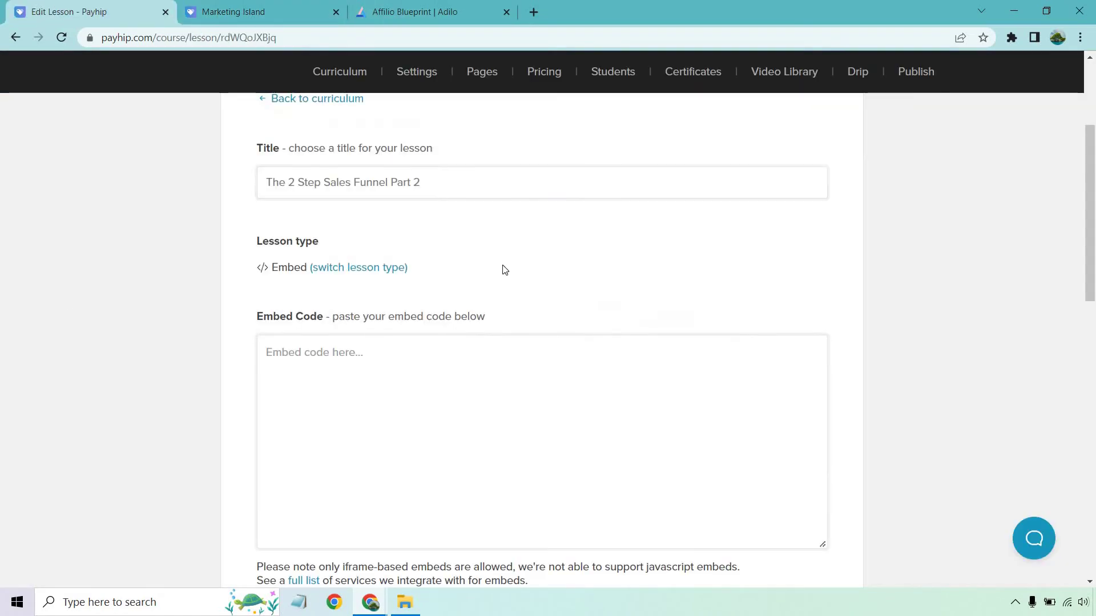
left_click(464, 375)
key("ctrl+v")
Publish the Part 2 lesson and save its changes
scroll(262, 384, "down", 5)
scroll(262, 408, "down", 3)
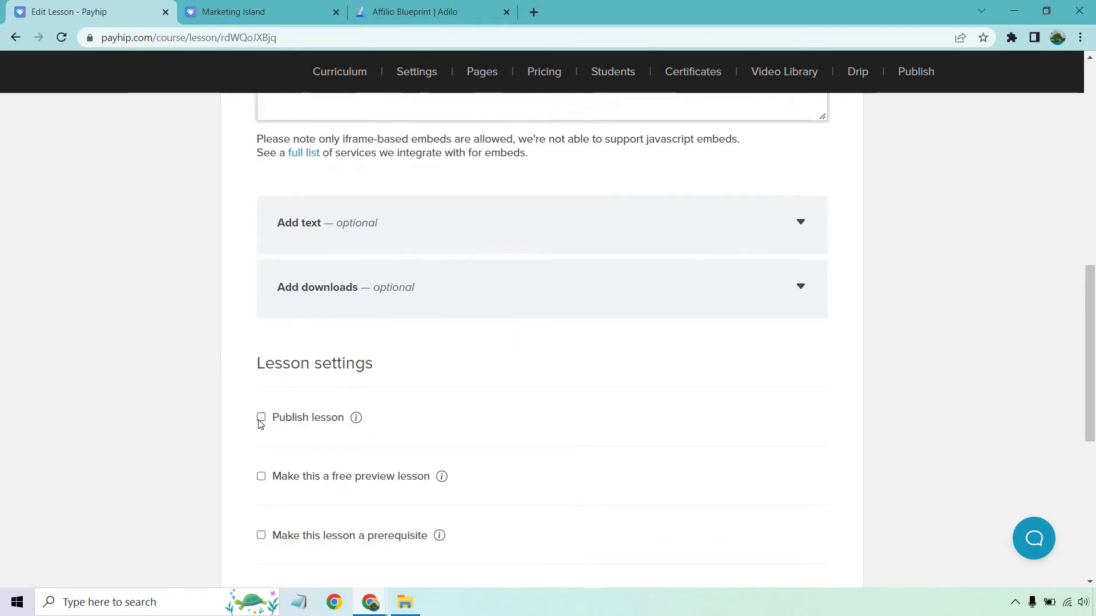
left_click(261, 419)
scroll(147, 342, "down", 7)
left_click(447, 461)
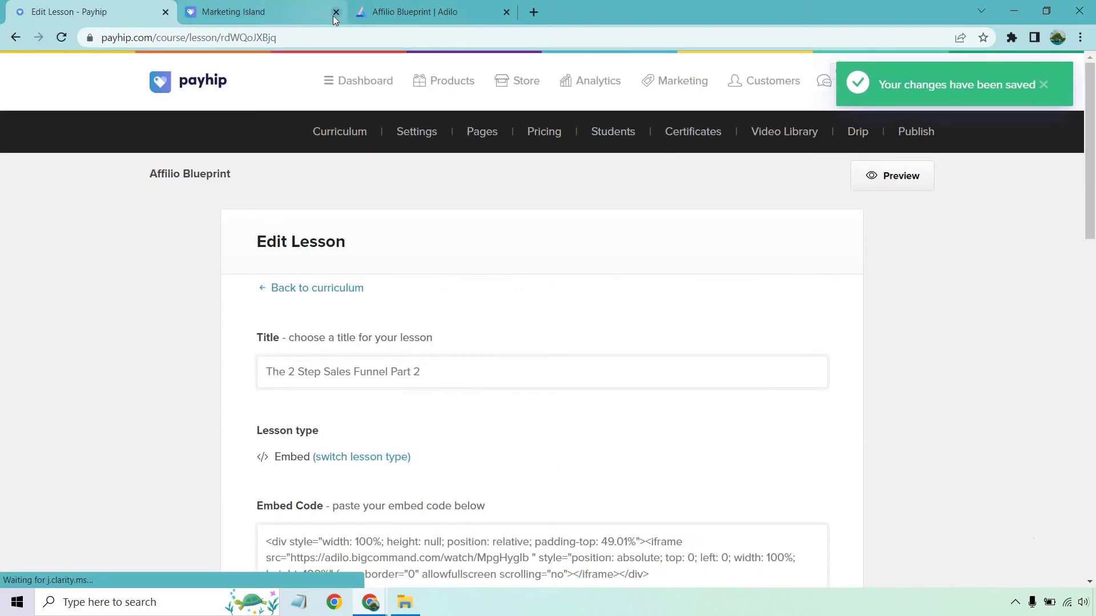
Preview all lessons: The Affilio Blueprint Explained and both Sales Funnel parts
left_click(336, 12)
left_click(884, 181)
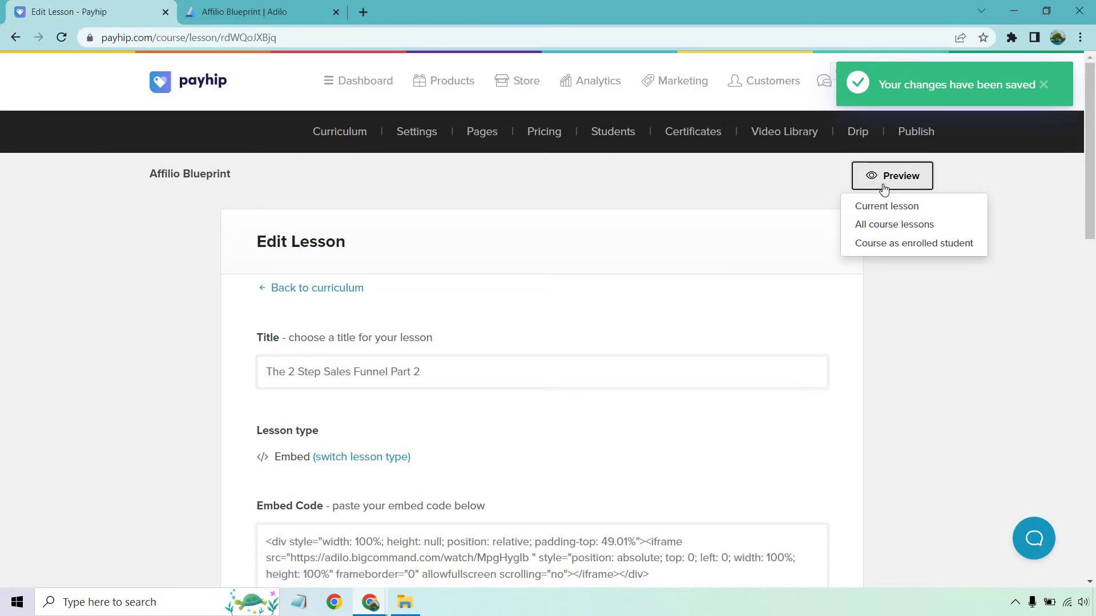
left_click(889, 226)
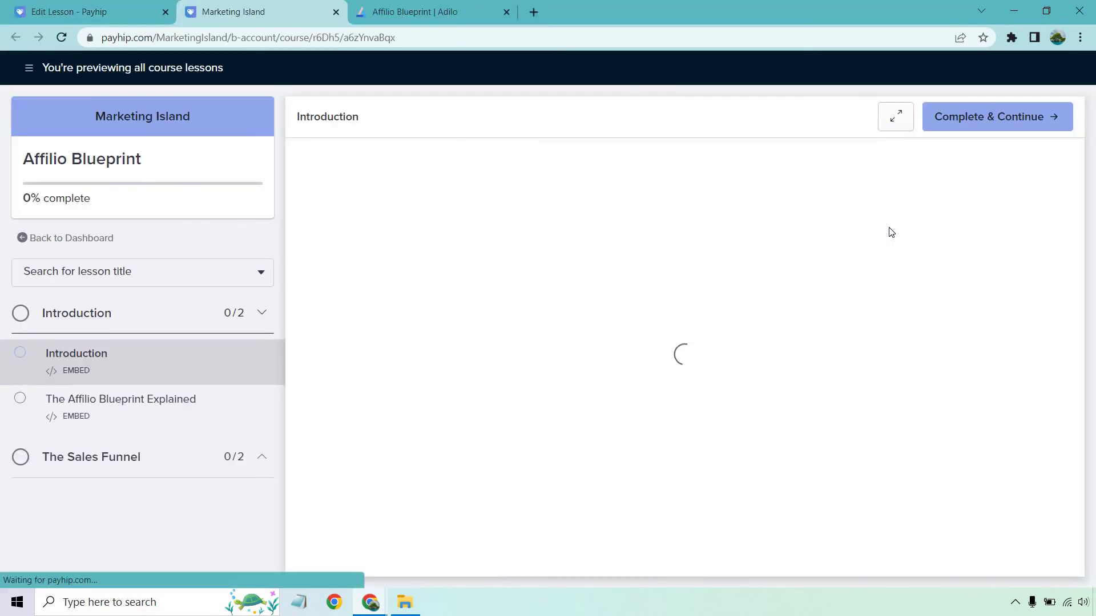
left_click(161, 318)
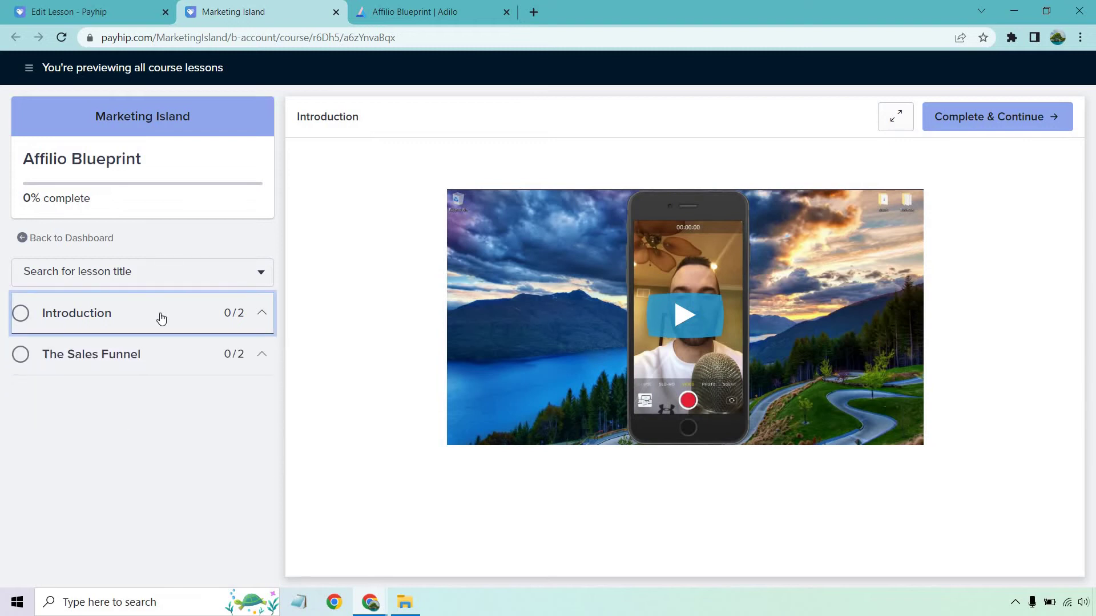
left_click(160, 318)
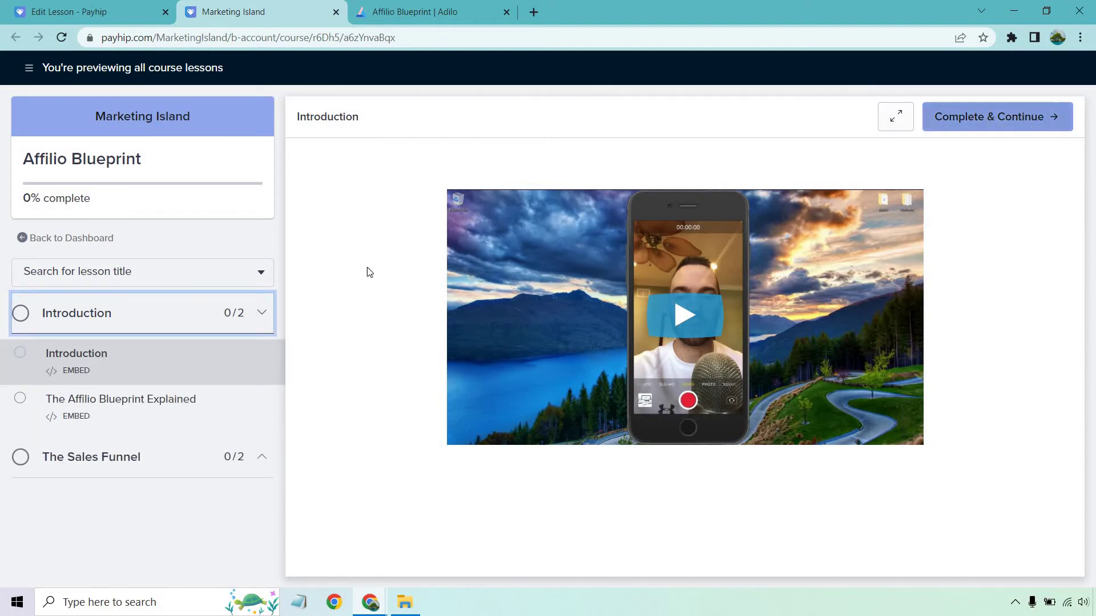
left_click(96, 403)
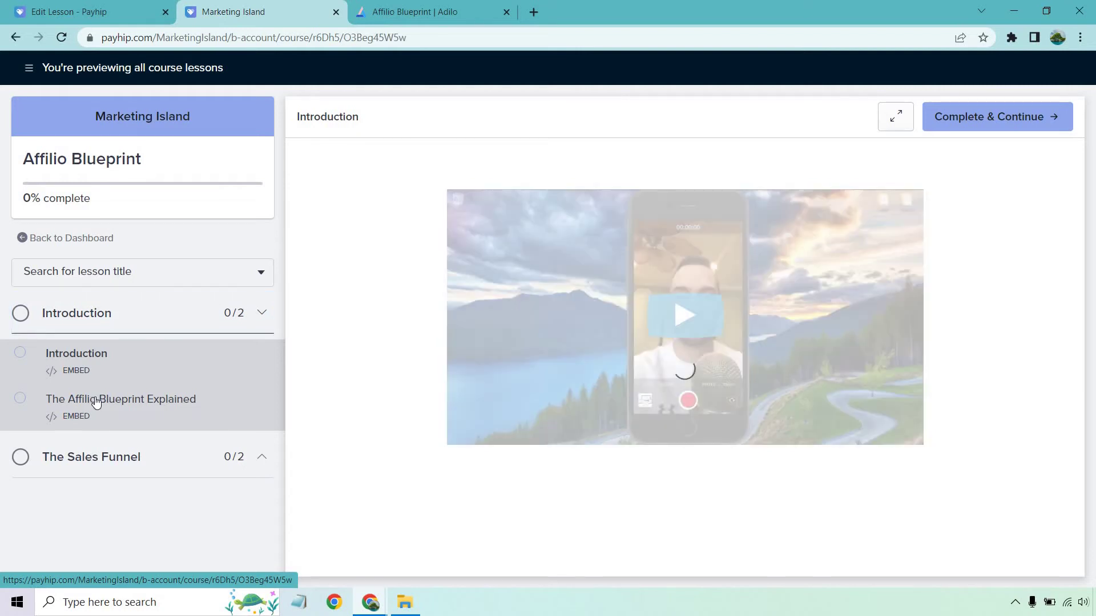
left_click(114, 454)
left_click(144, 404)
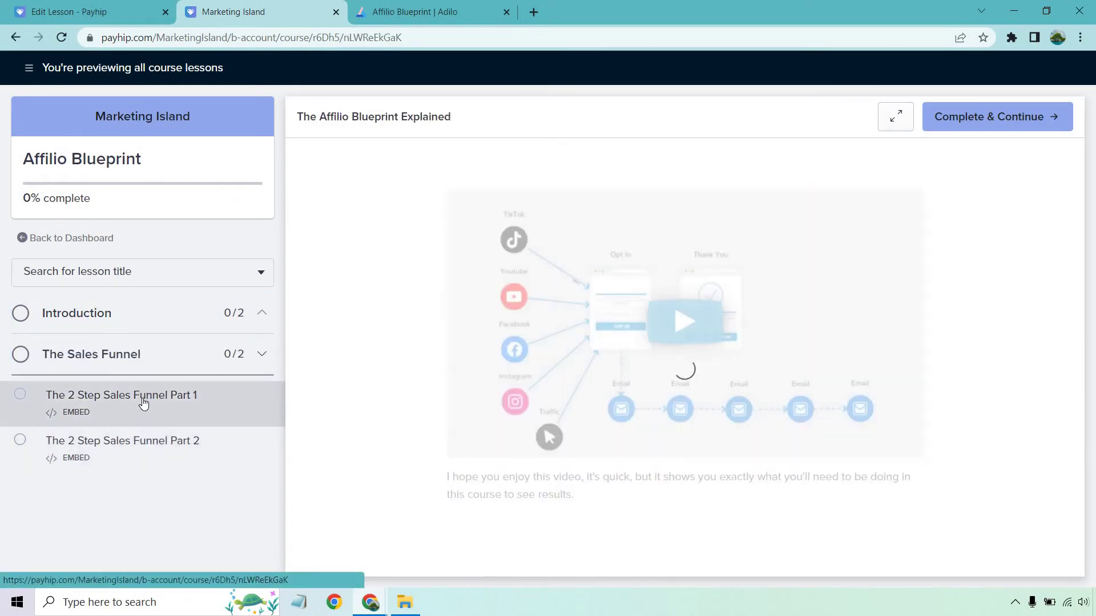
left_click(147, 465)
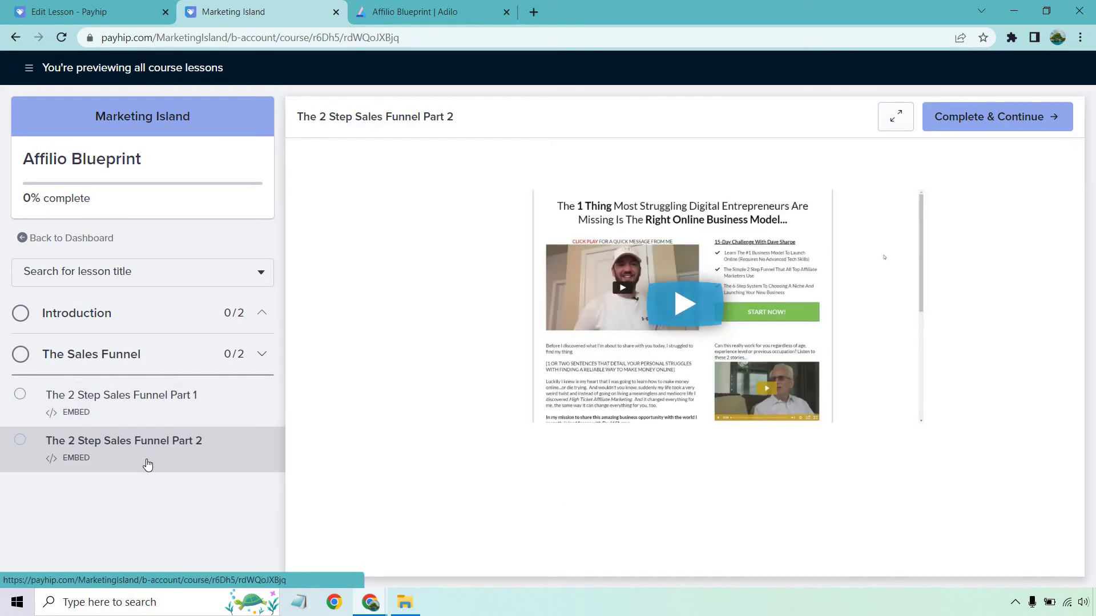
left_click(91, 10)
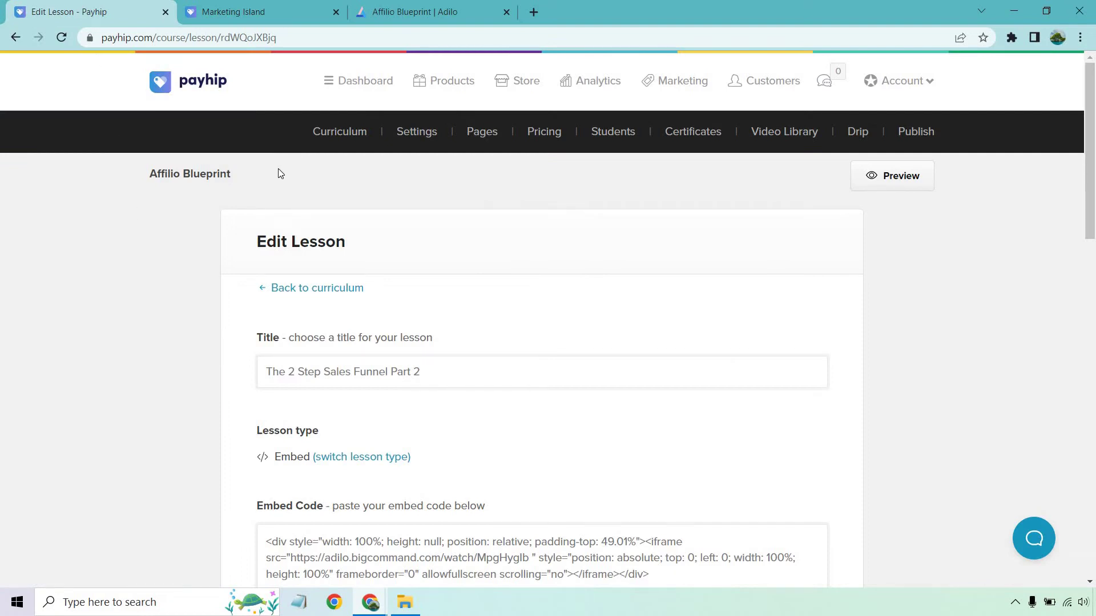
Add a New Lesson under The Sales Funnel and set its type to Quiz
left_click(327, 290)
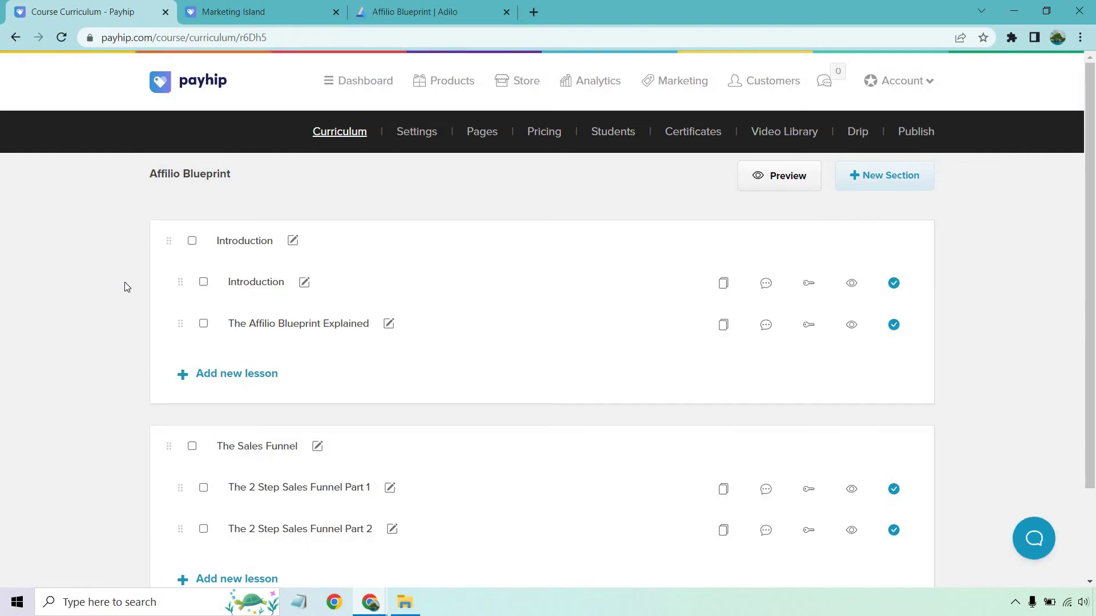
scroll(124, 282, "down", 2)
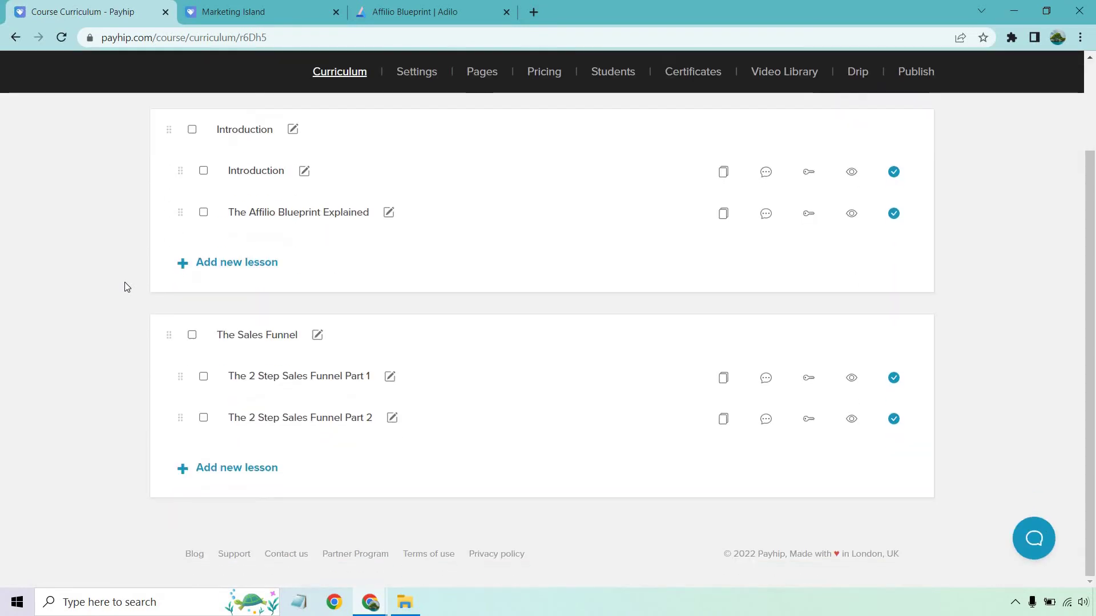
left_click(255, 470)
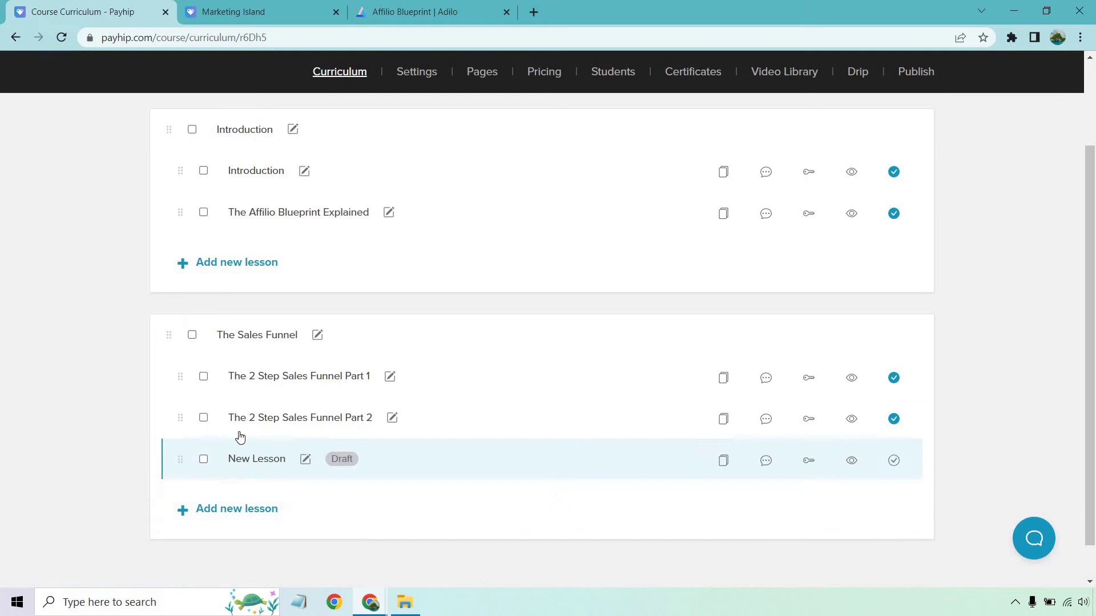
left_click(276, 459)
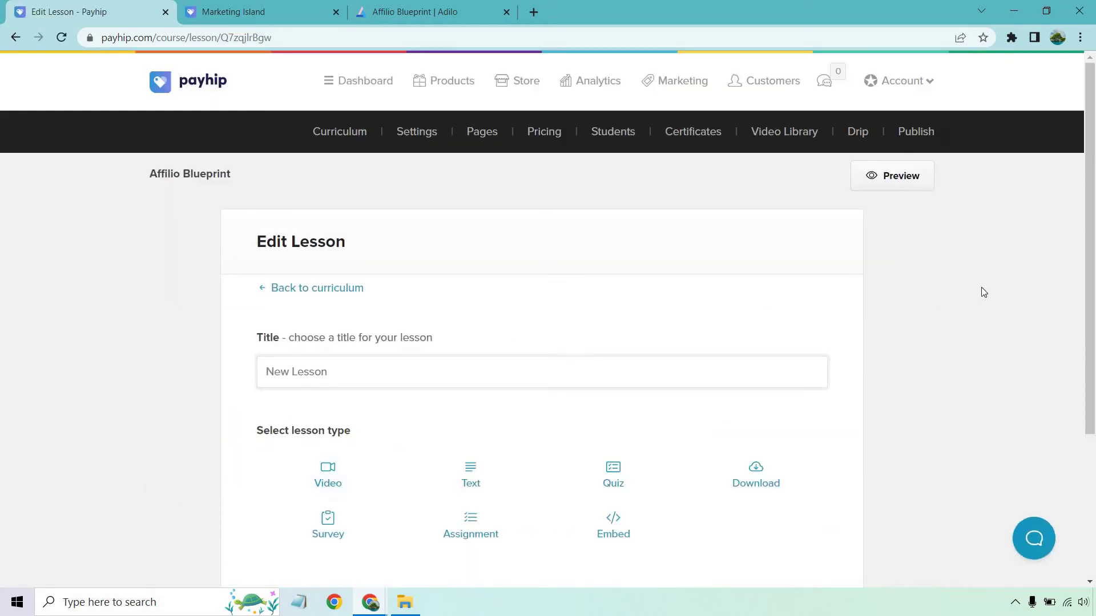
scroll(995, 271, "down", 2)
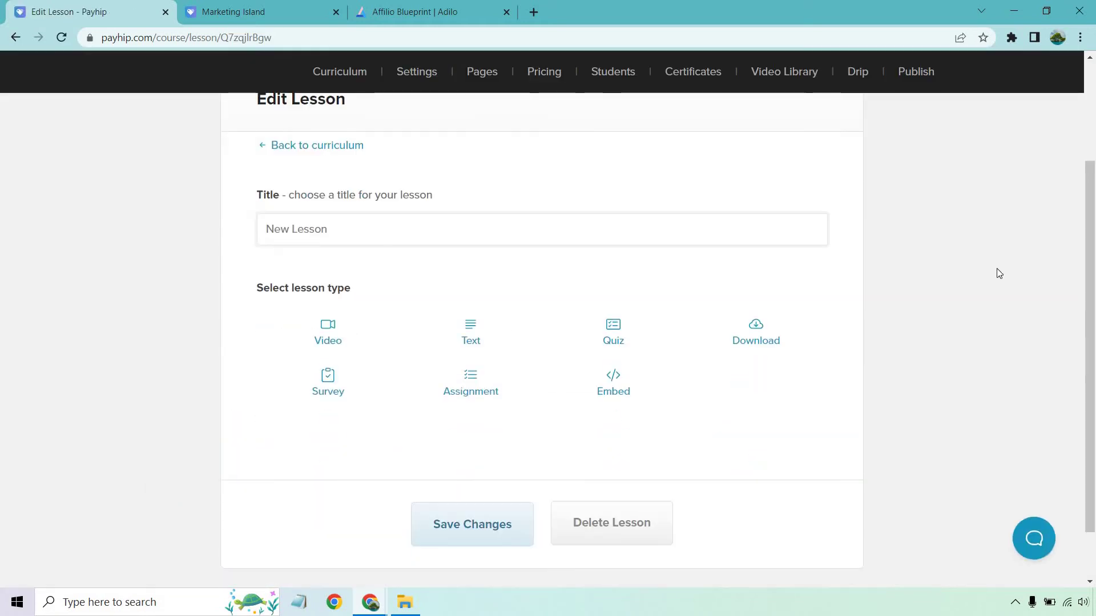
left_click(642, 325)
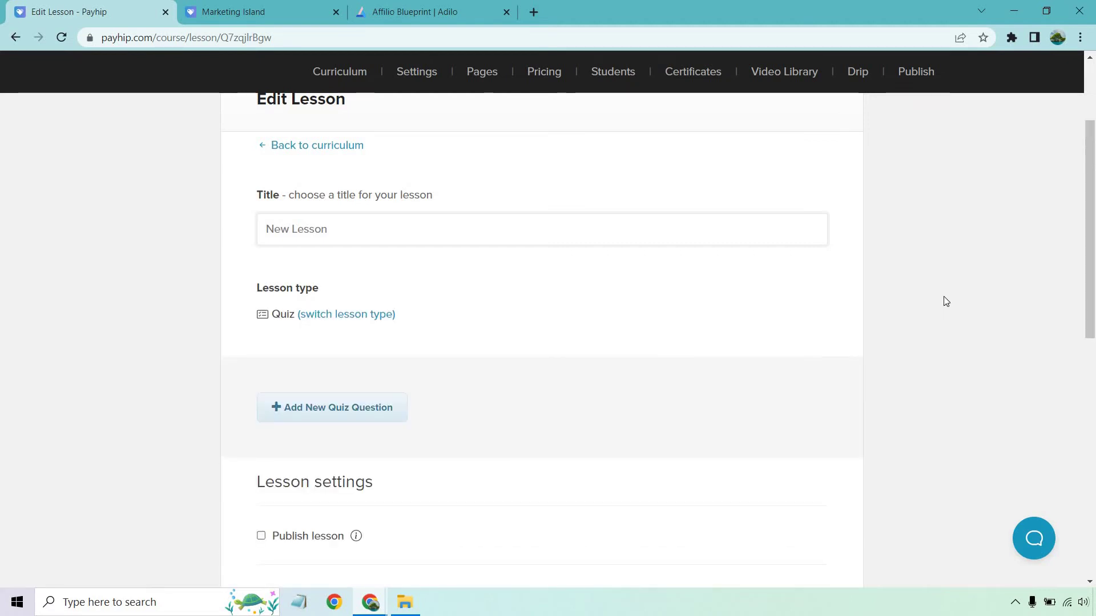
scroll(944, 301, "down", 1)
scroll(578, 269, "down", 1)
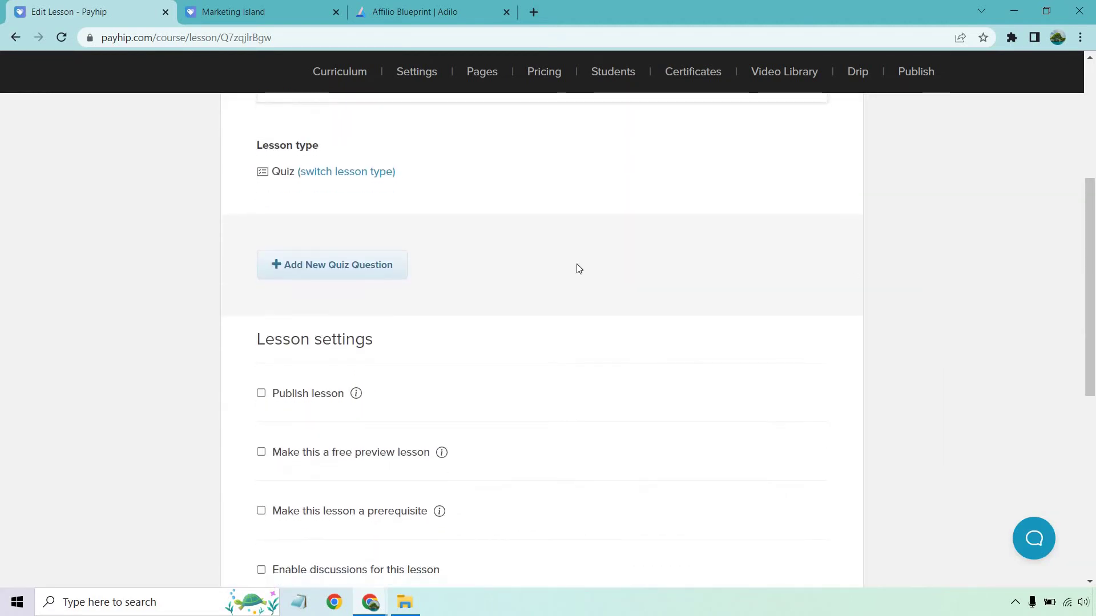
Add a one-correct-answer question 'What is the main goal of the squeeze page?'
left_click(325, 275)
left_click(421, 333)
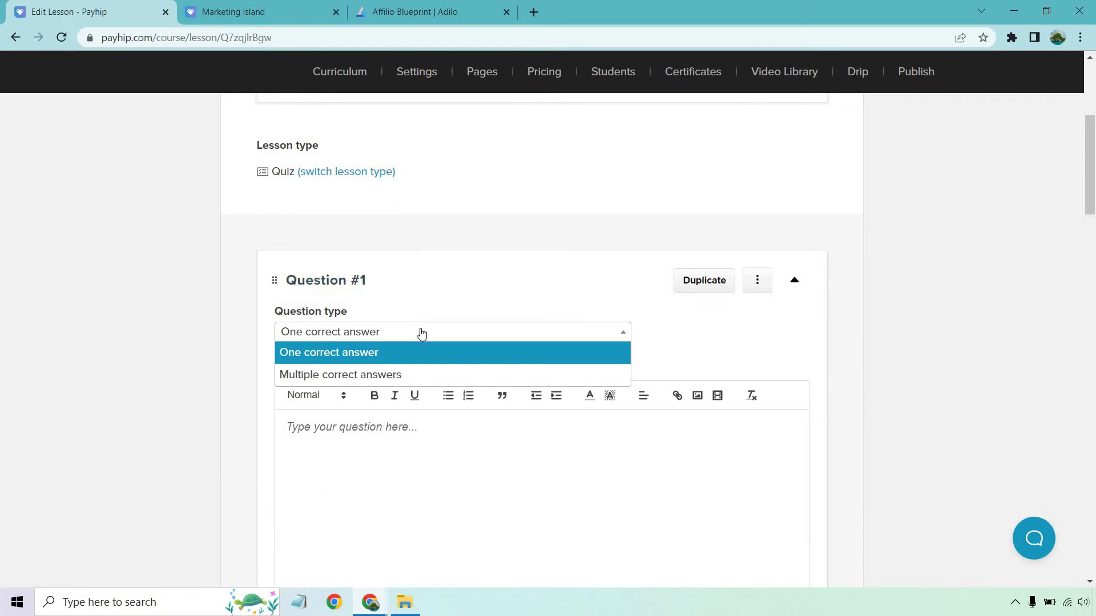
left_click(441, 426)
type("What is the main goal of the sq")
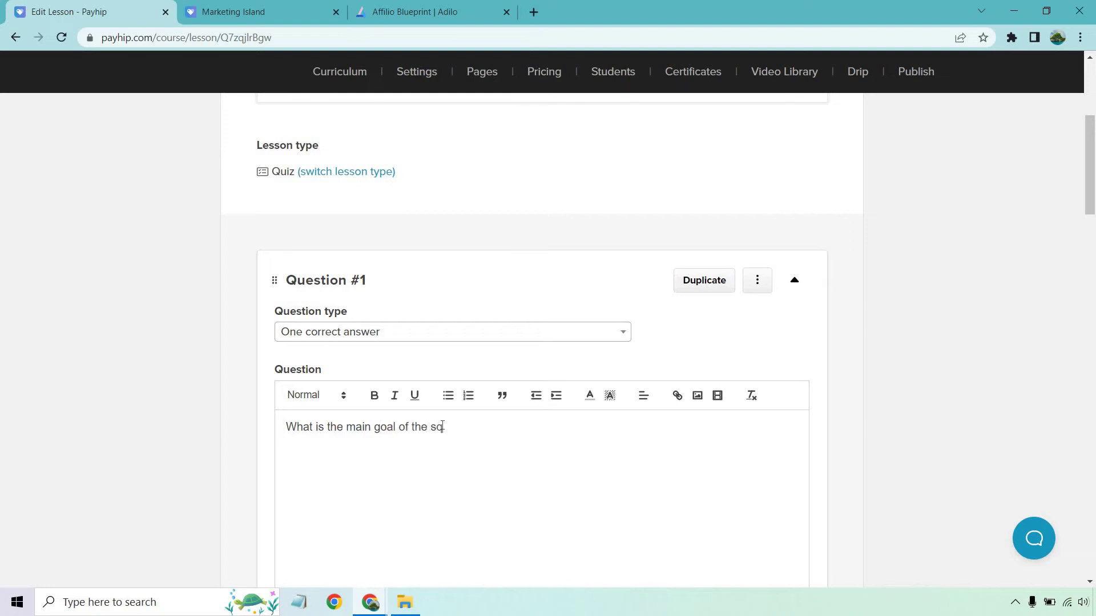
type("ueeze page?")
scroll(478, 295, "down", 9)
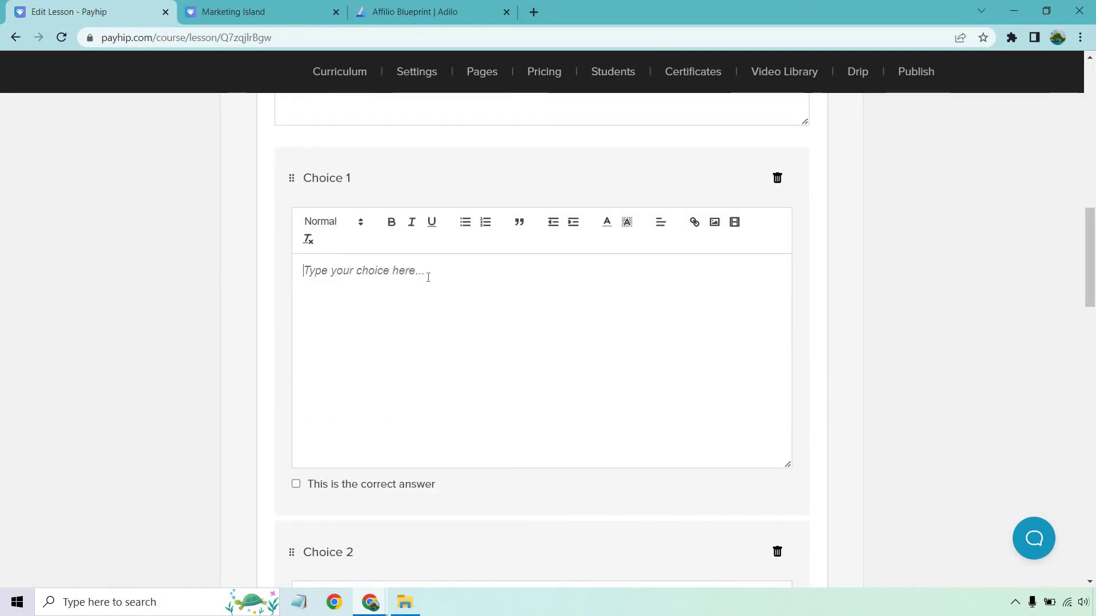
scroll(425, 286, "down", 7)
scroll(422, 288, "up", 1)
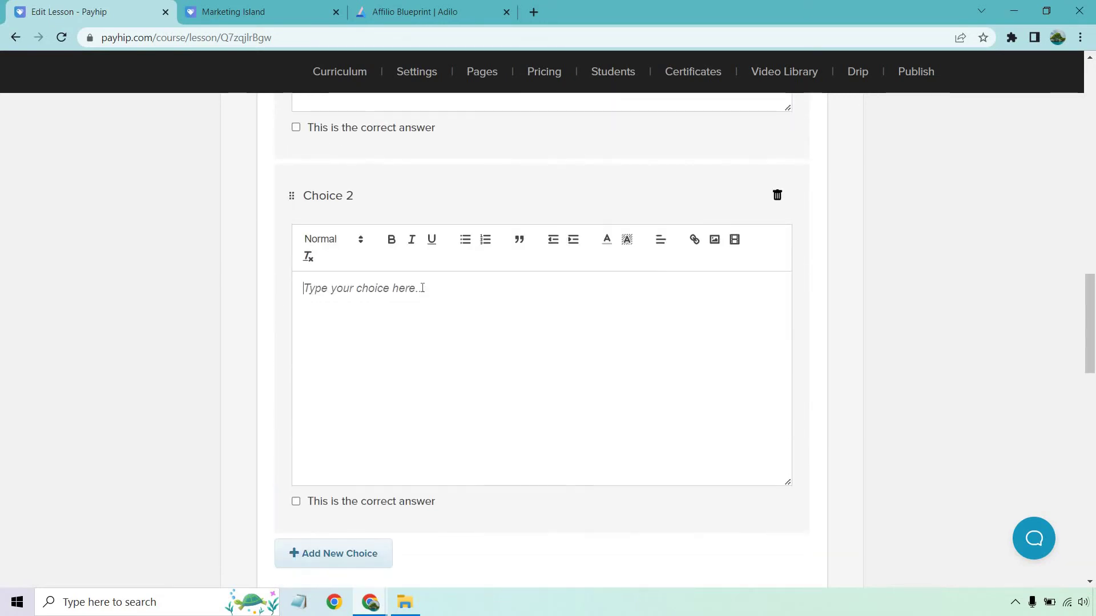
Fill in Choice 2 and add a third choice, 'Generate leads'
type("Show ")
type("off your ")
type("bra")
key("BackSpace")
type("ra")
scroll(422, 288, "down", 6)
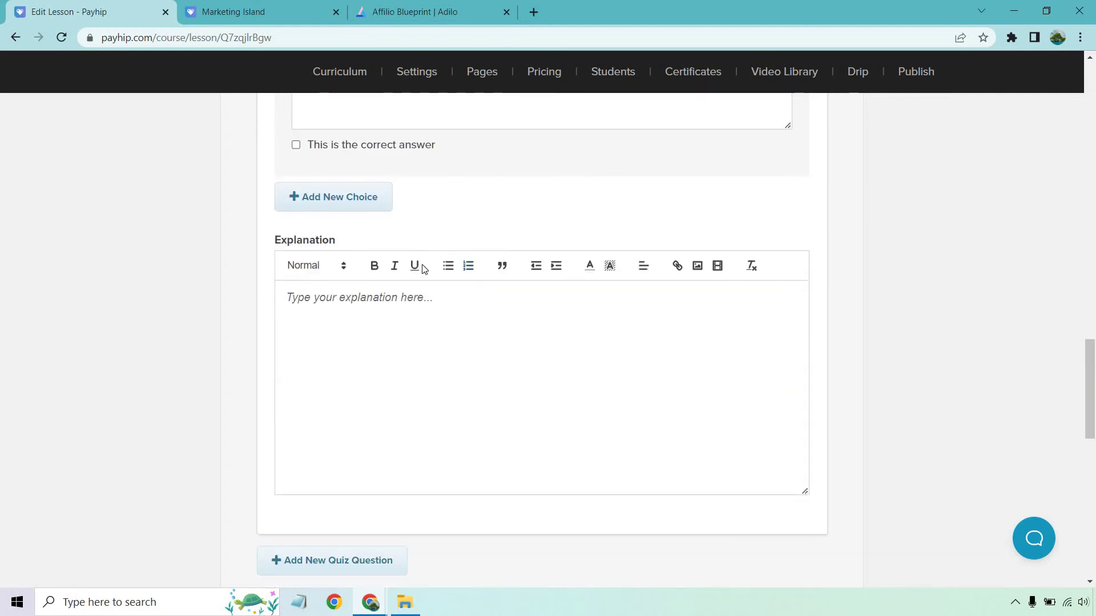
scroll(359, 336, "up", 3)
left_click(359, 338)
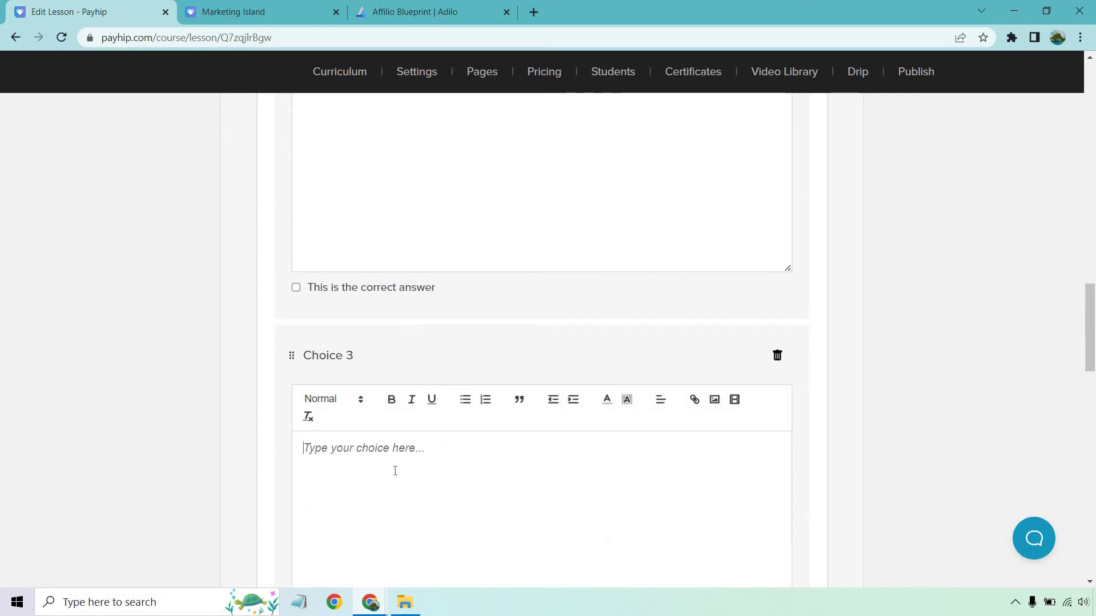
type("Generate lea")
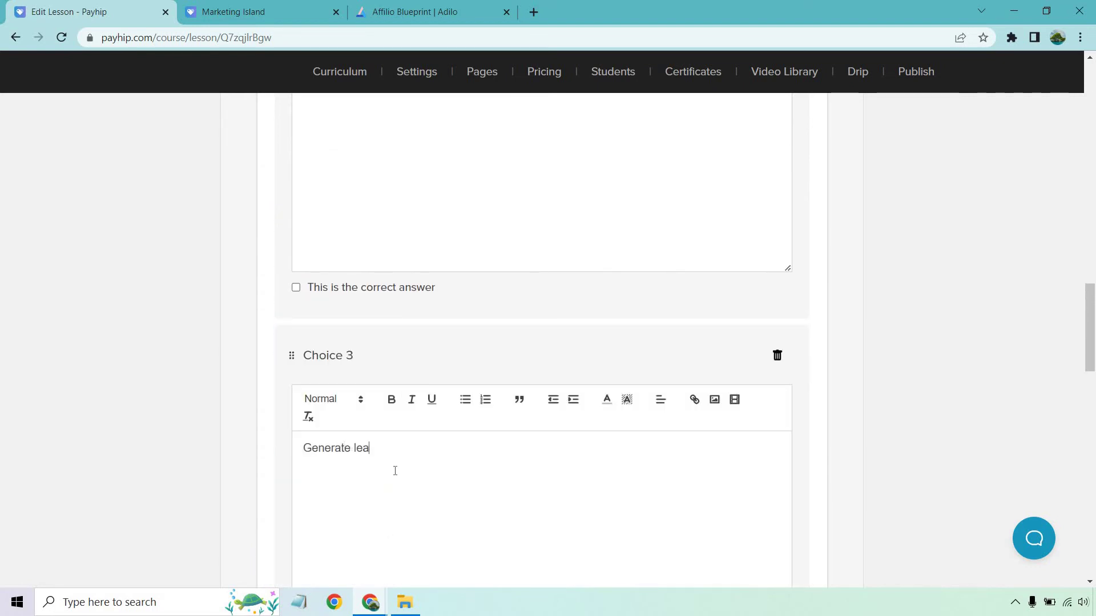
type("ds")
Write the explanation 'You're going to want to generate leads here, and nothing else'
scroll(423, 293, "down", 9)
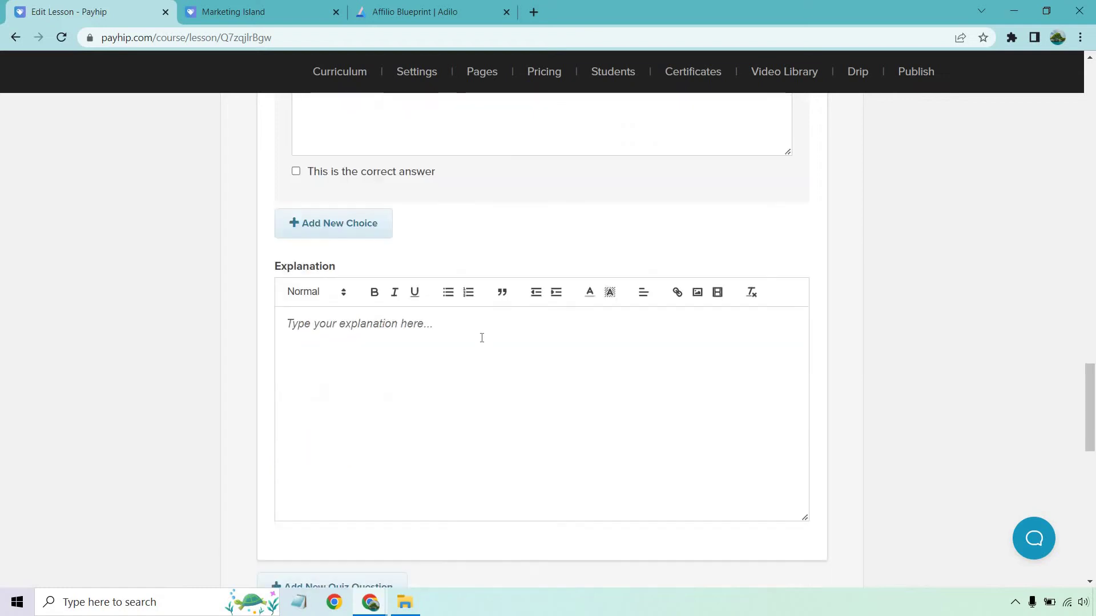
left_click(486, 345)
type("You")
type("'re going to wan")
type("t to geenrat")
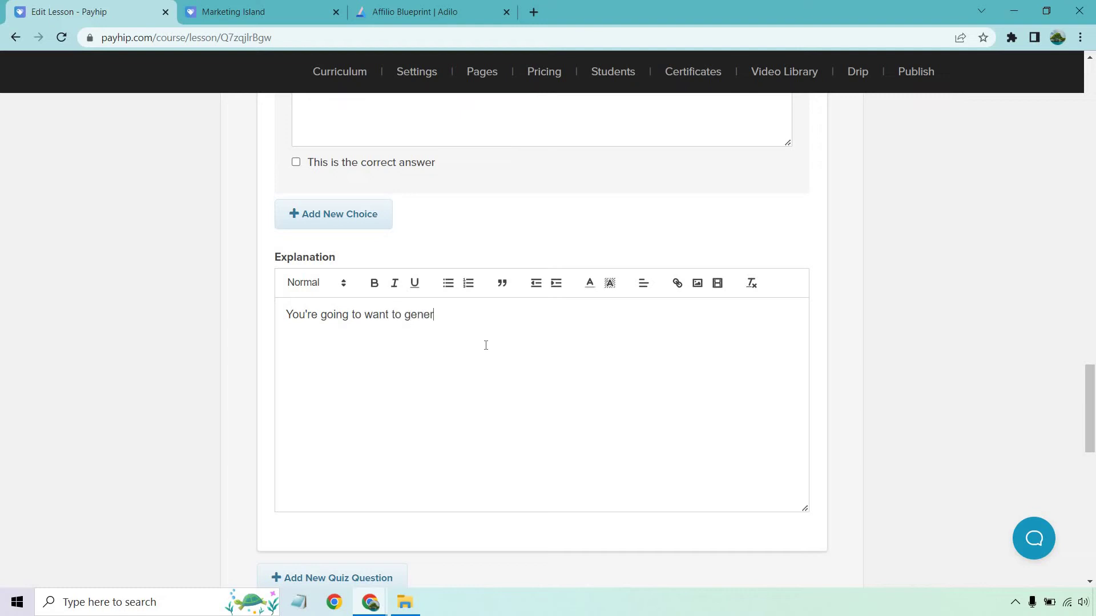
type("te leads here, an")
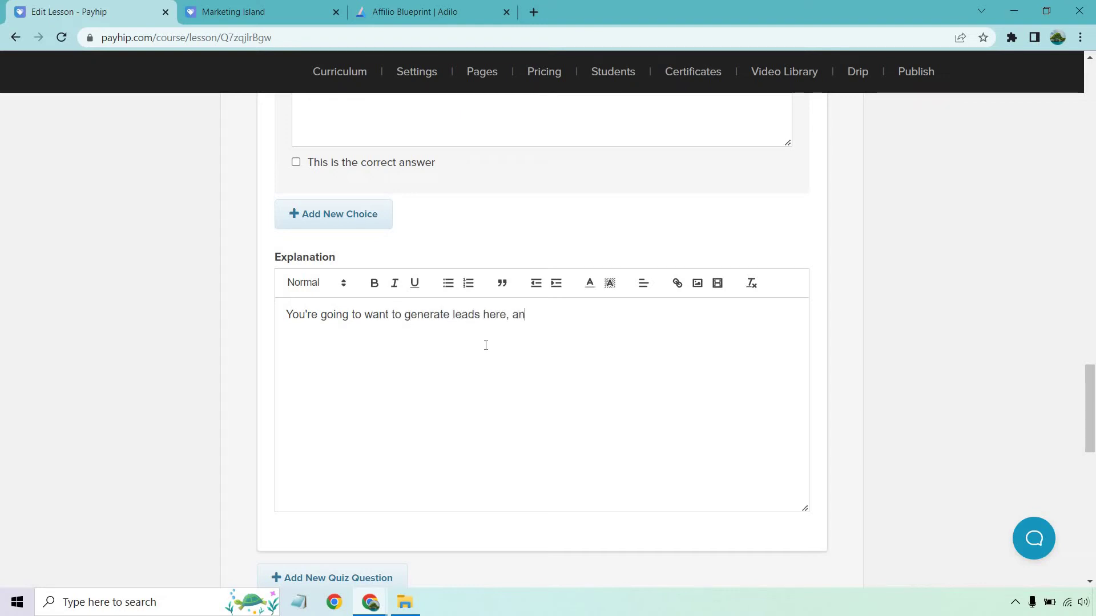
type("d nothing else.")
scroll(486, 345, "down", 7)
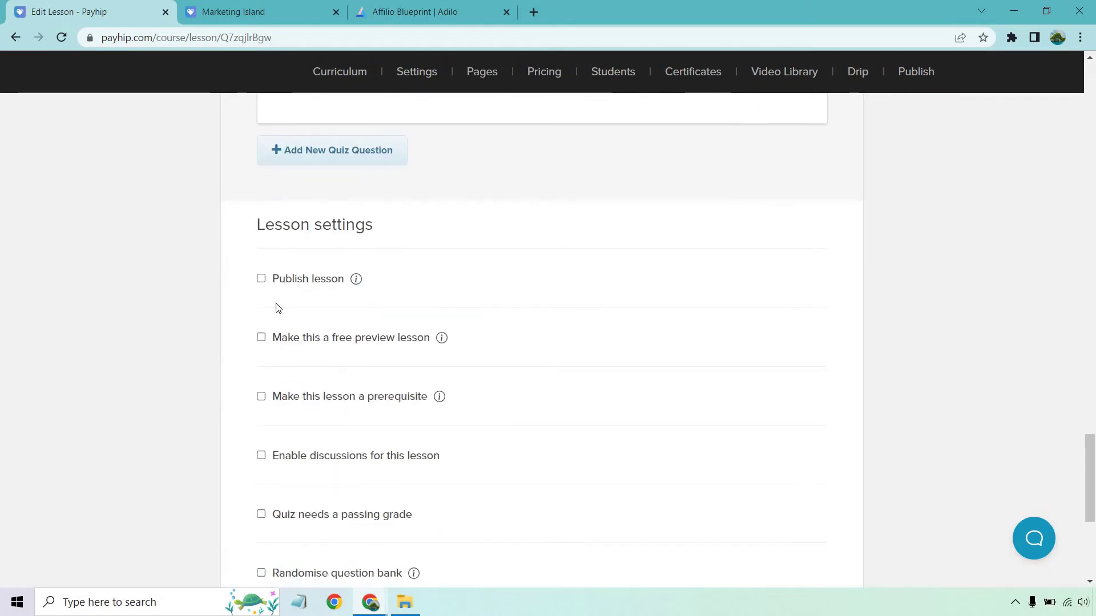
Publish the quiz lesson and require a 100% passing grade
left_click(261, 279)
scroll(272, 298, "down", 4)
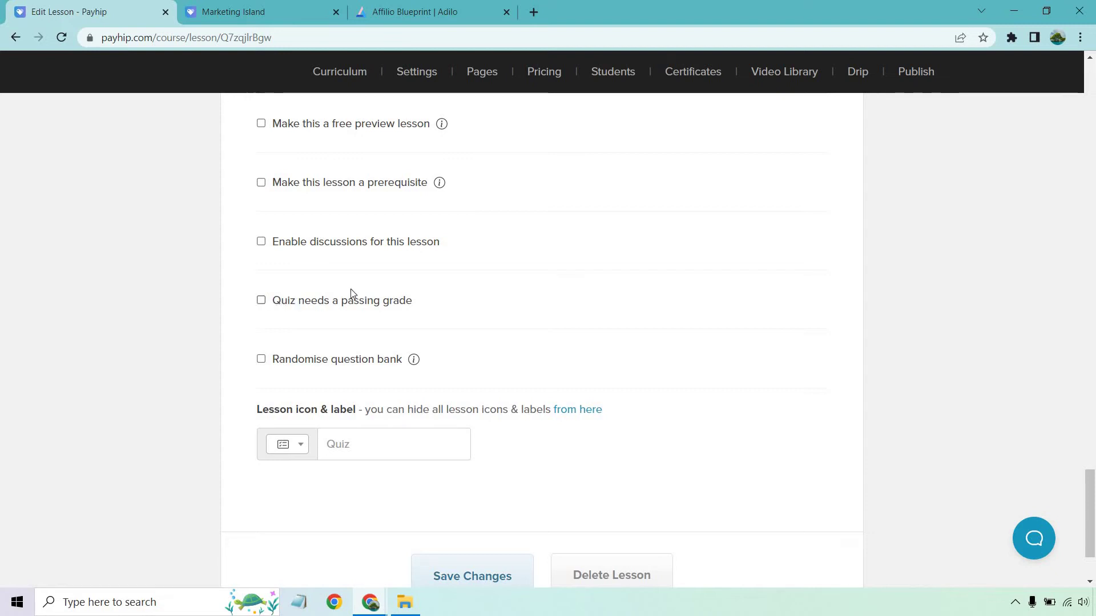
left_click(261, 301)
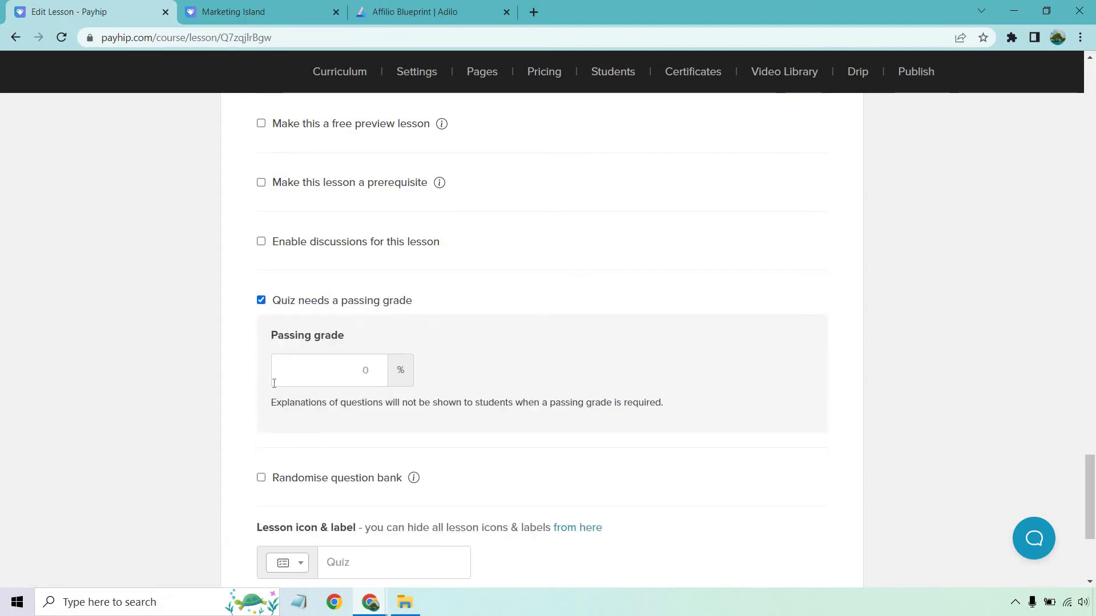
left_click(338, 366)
type("100")
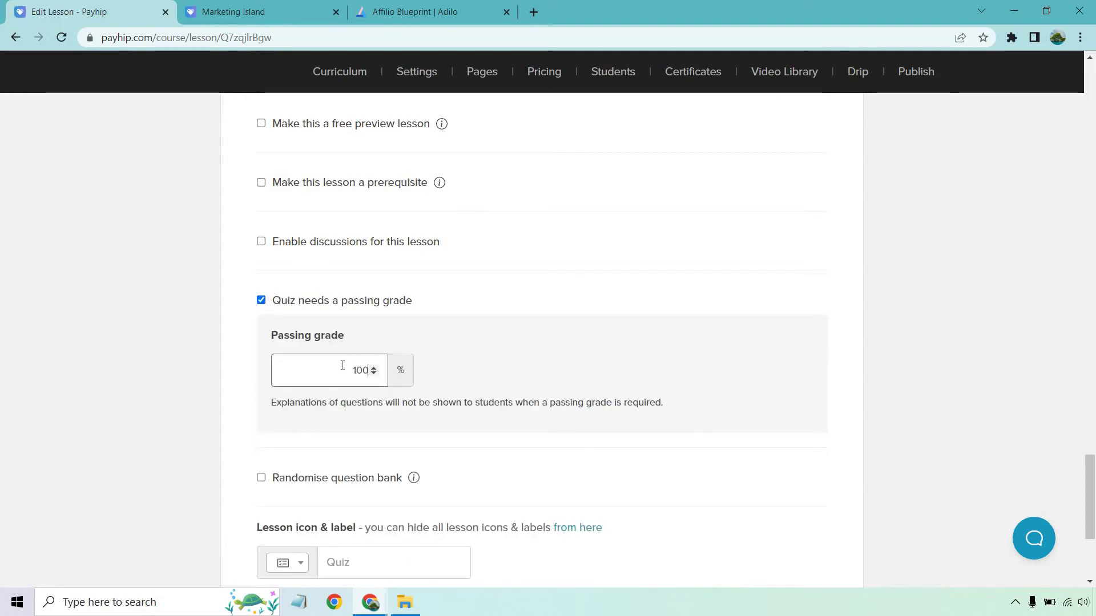
left_click(1003, 318)
scroll(990, 246, "down", 3)
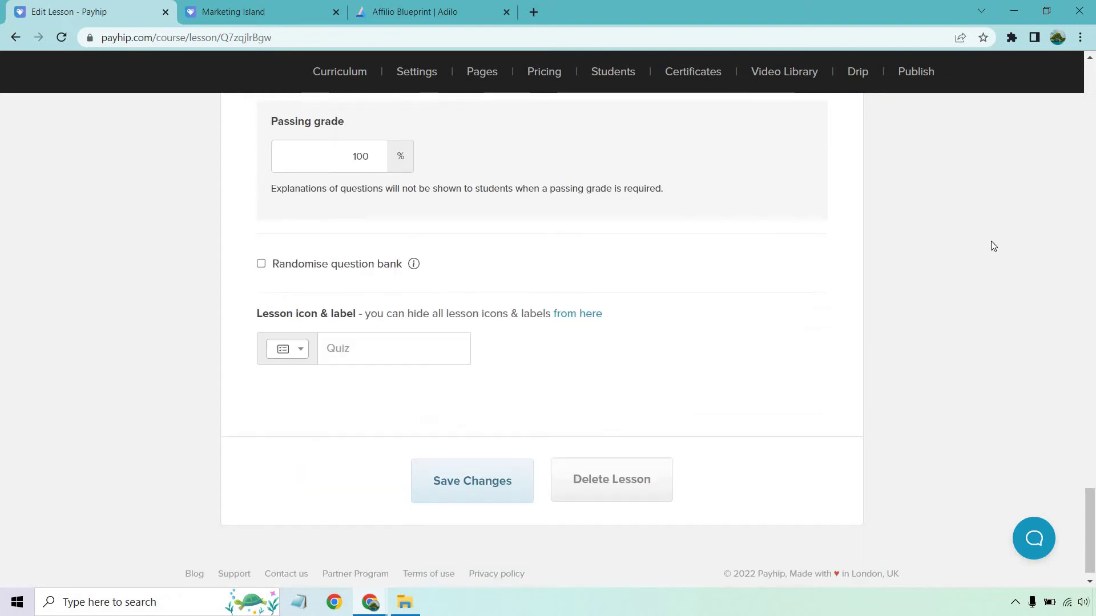
left_click(485, 467)
left_click(753, 377)
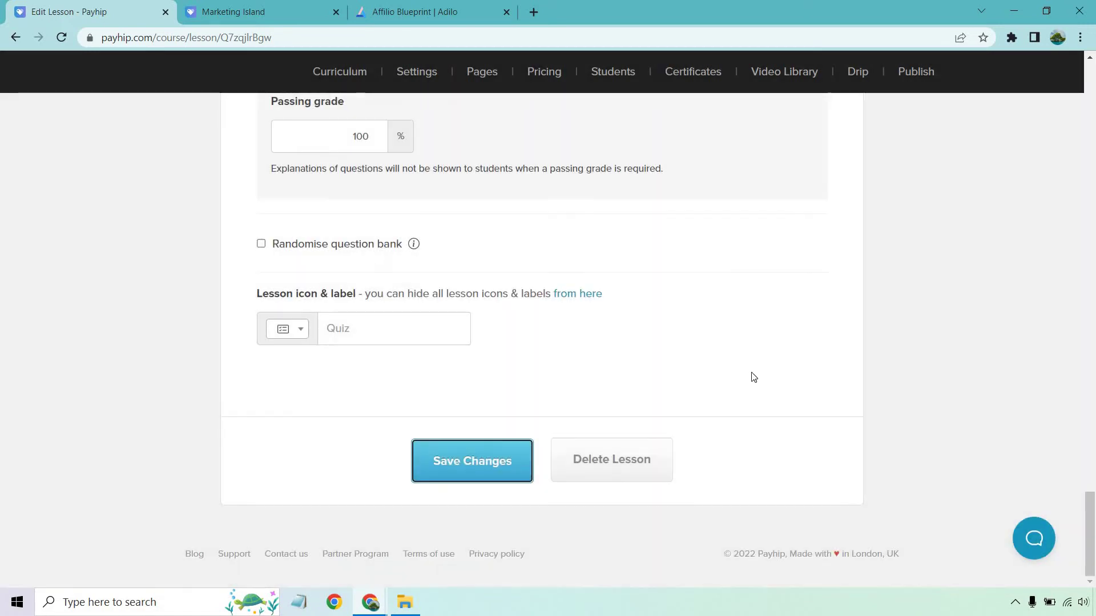
Mark Generate leads as the correct answer and save the quiz lesson
scroll(739, 355, "up", 8)
scroll(739, 355, "up", 12)
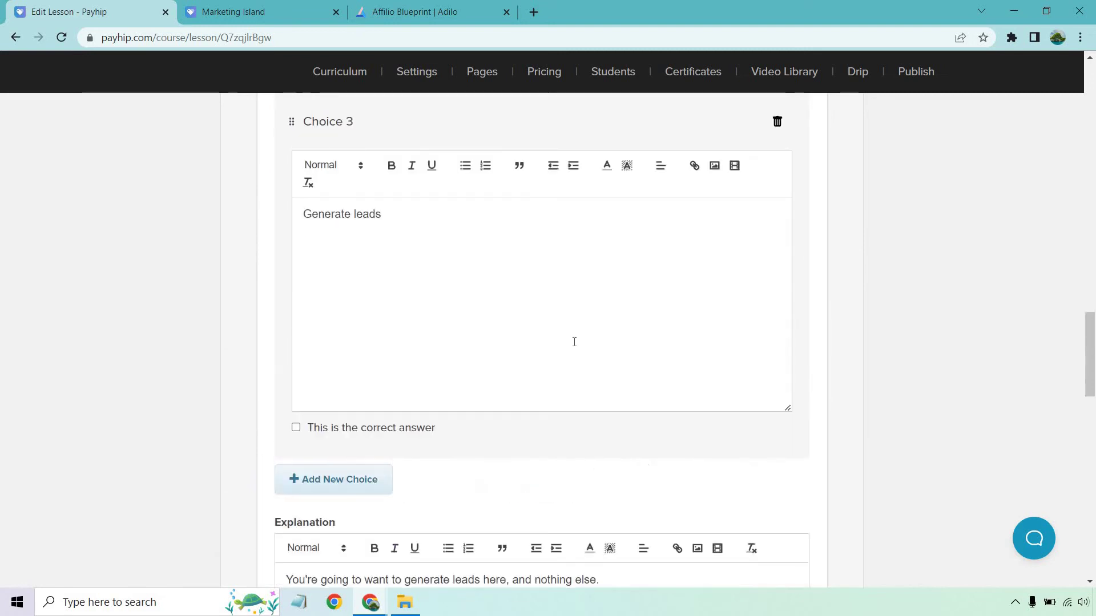
left_click(296, 499)
scroll(872, 301, "down", 15)
scroll(659, 374, "down", 3)
left_click(482, 470)
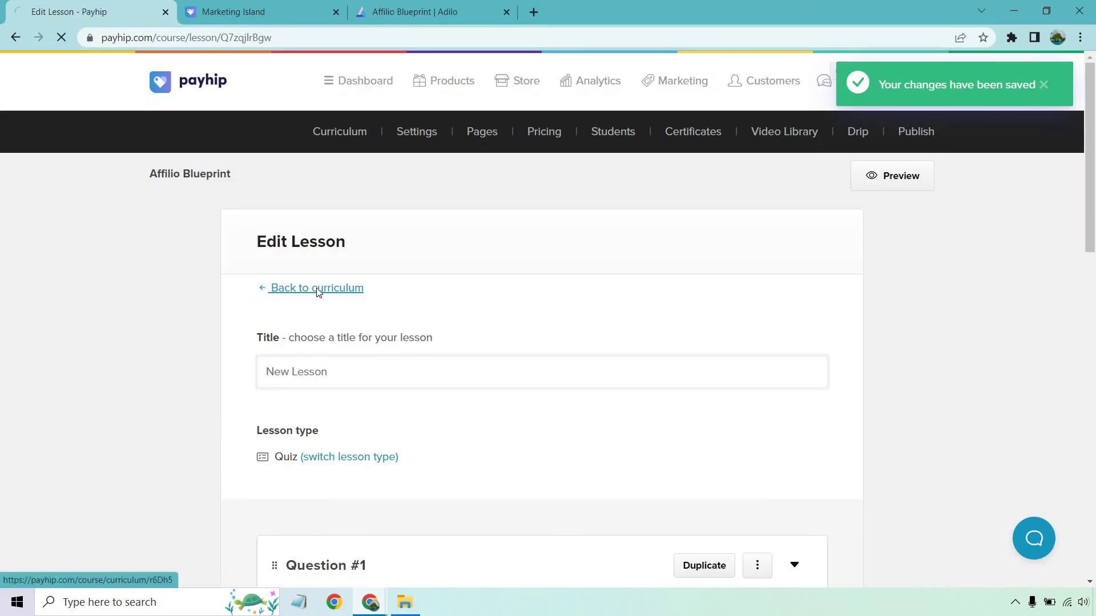
Rename the quiz lesson to 'Pop Quiz'
left_click(318, 290)
scroll(366, 331, "down", 3)
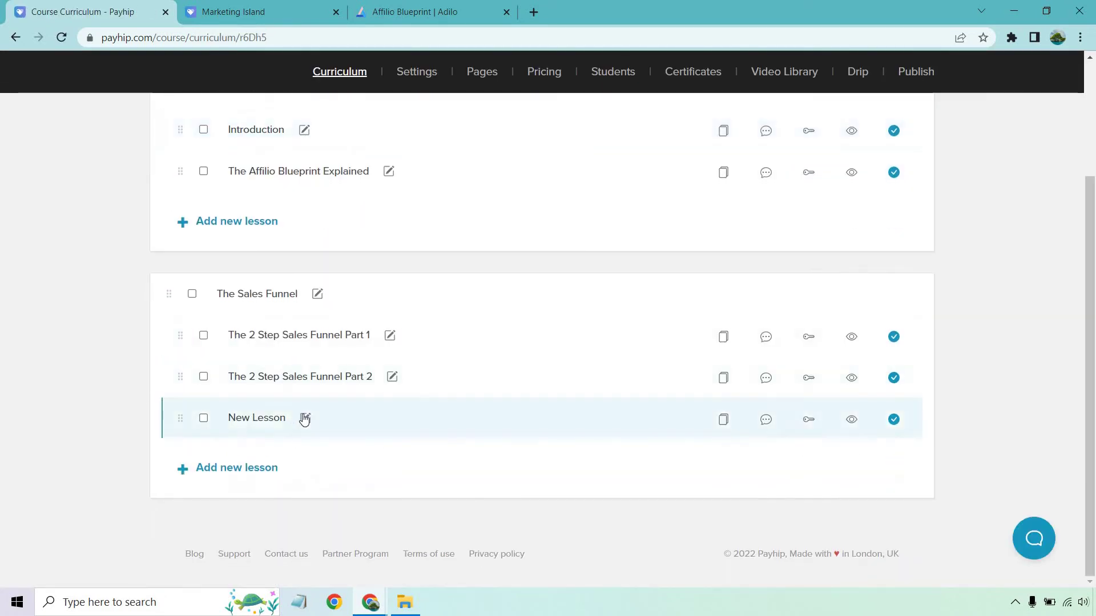
left_click(304, 420)
double_click(303, 417)
key("ctrl+a")
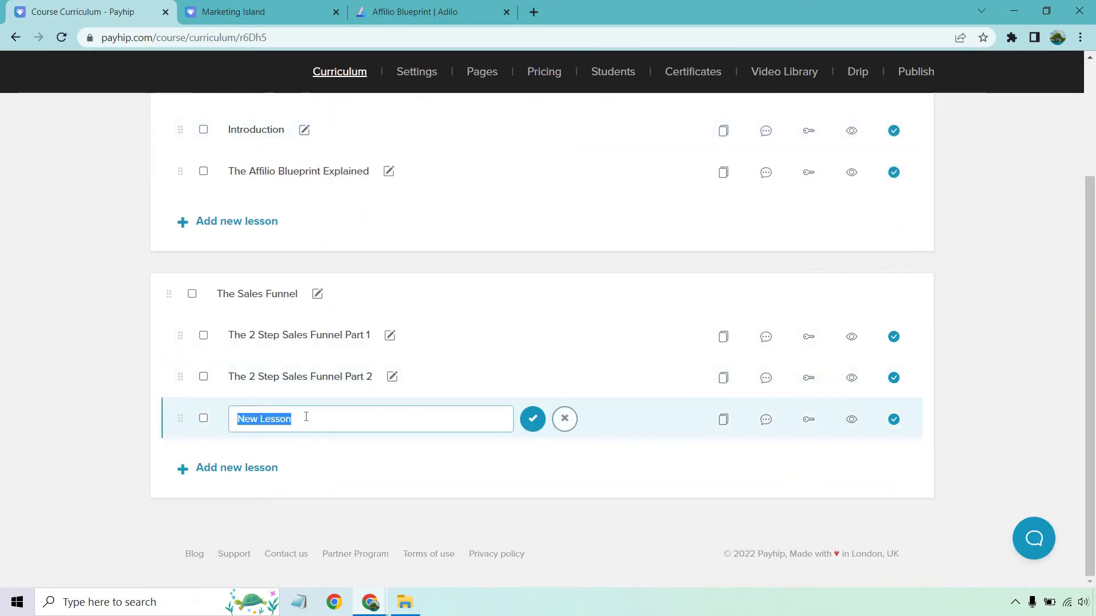
type("Pop Q")
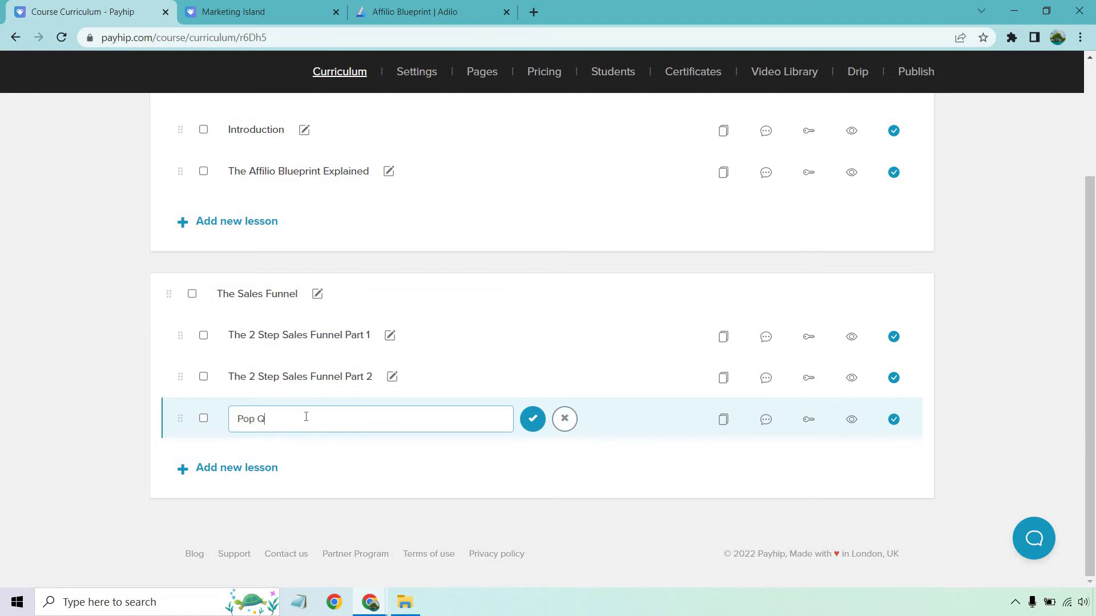
type("uiz")
left_click(532, 422)
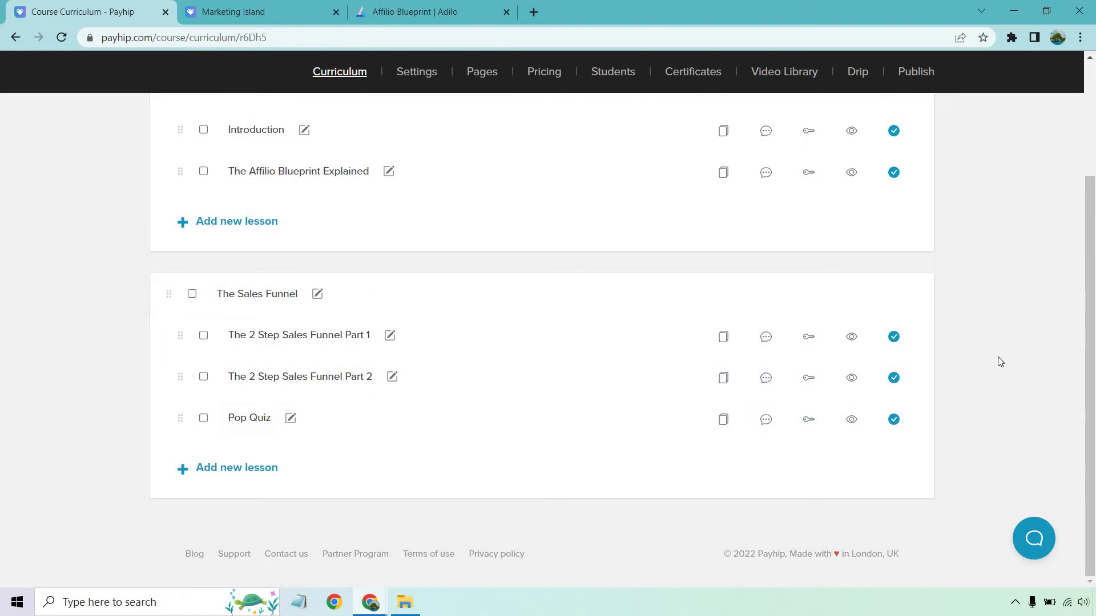
Preview Pop Quiz and submit answer C, Generate leads, to confirm it's accepted
scroll(1008, 362, "up", 3)
left_click(790, 177)
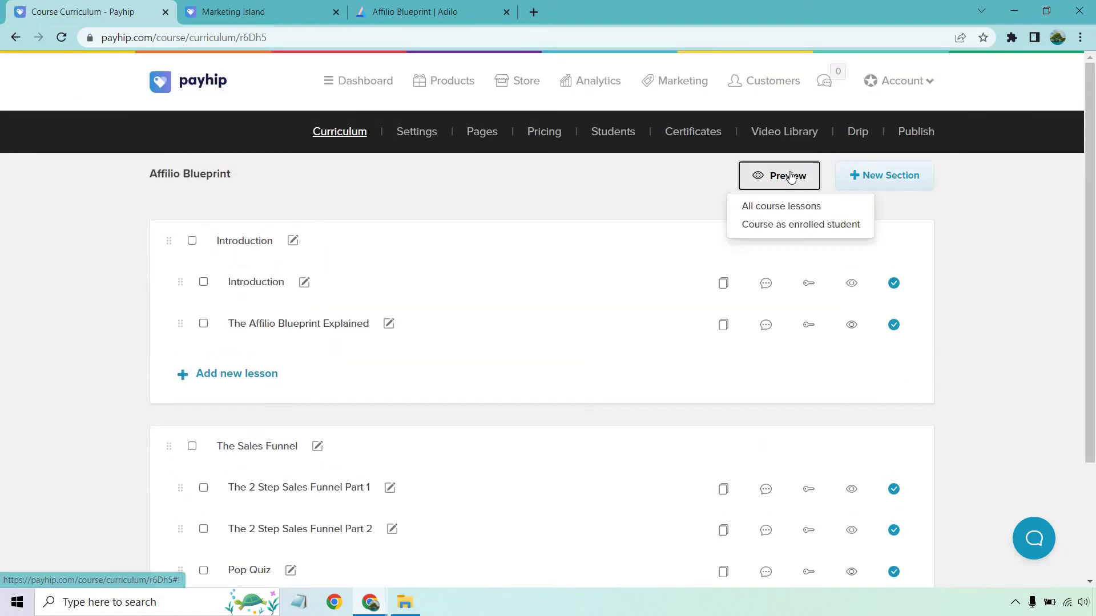
left_click(793, 205)
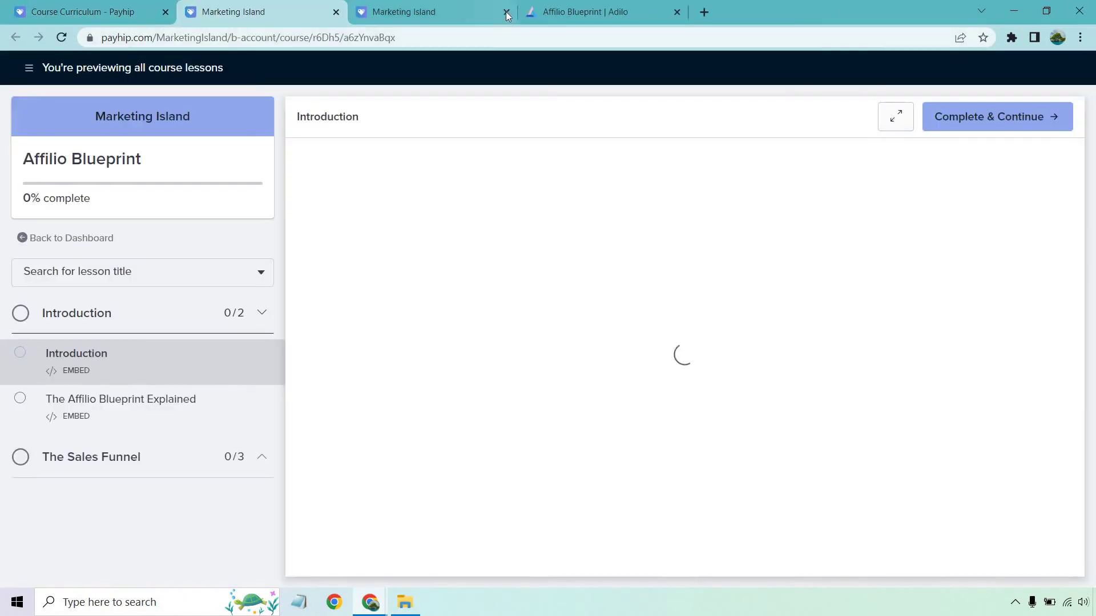
left_click(506, 12)
left_click(137, 457)
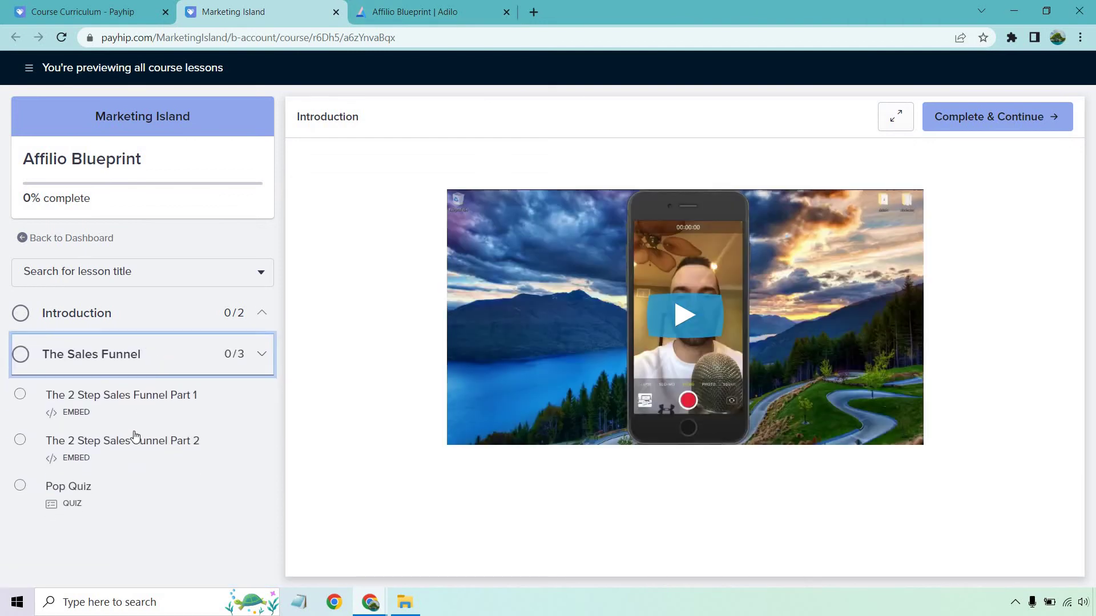
left_click(108, 489)
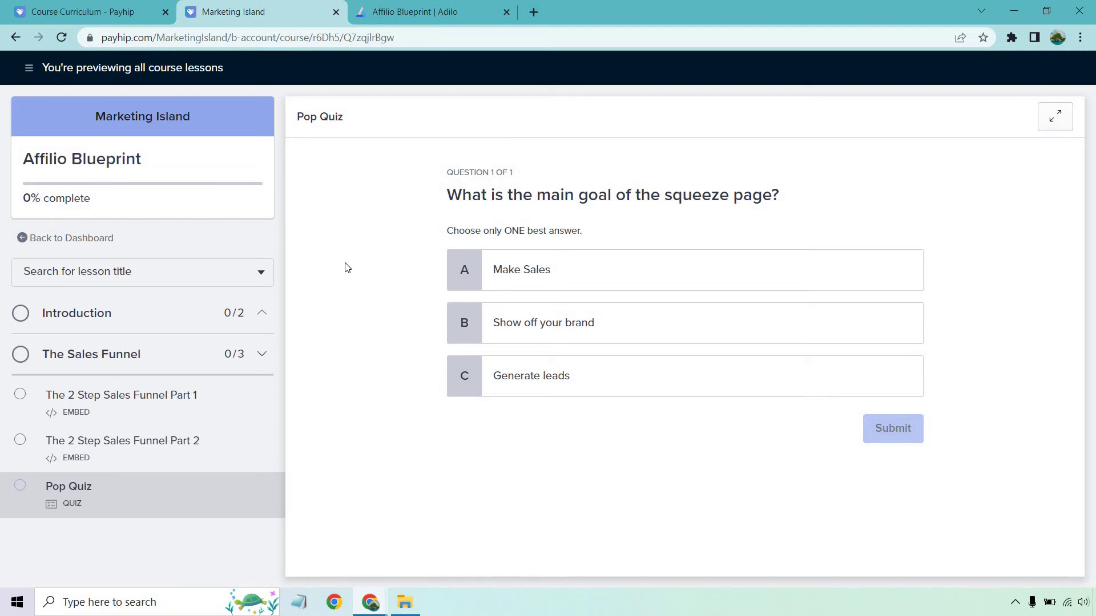
left_click(628, 390)
left_click(891, 428)
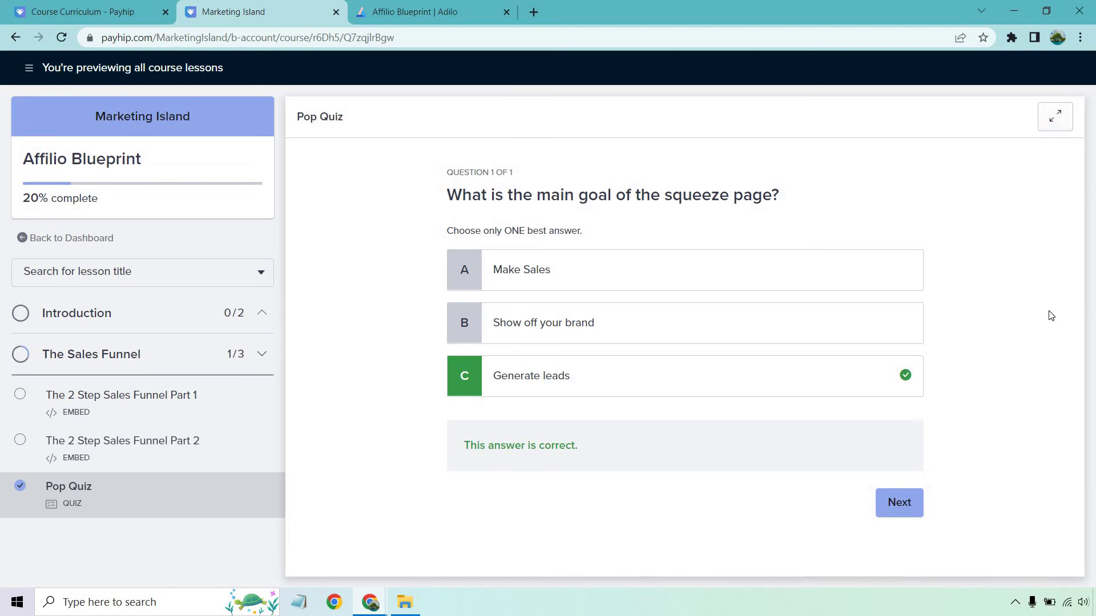
key("ctrl+shift+Tab")
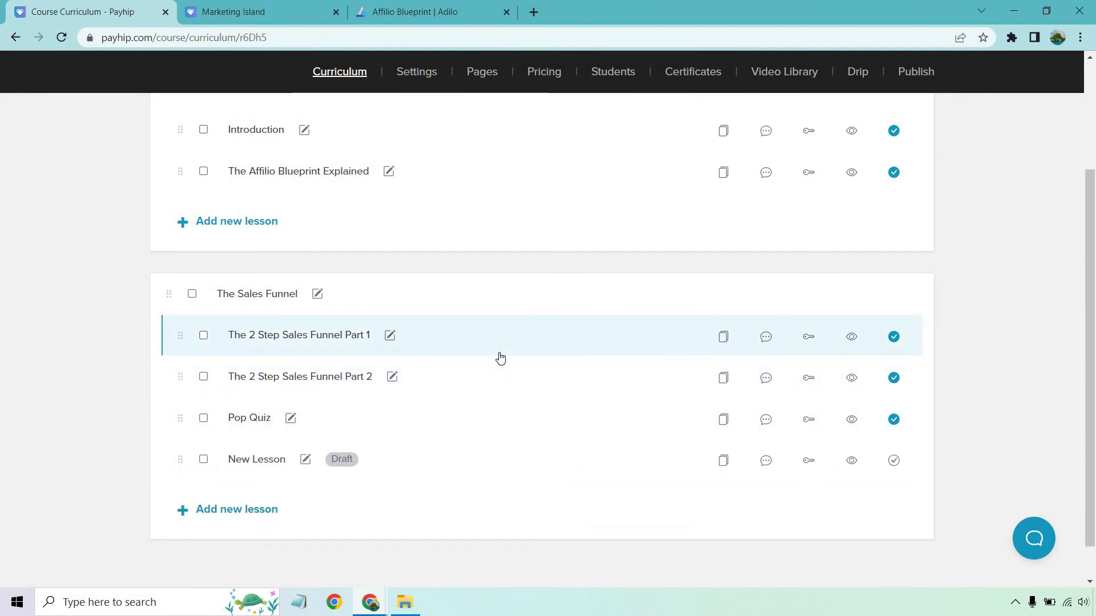
Make New Lesson a published Download lesson and save it
left_click(260, 459)
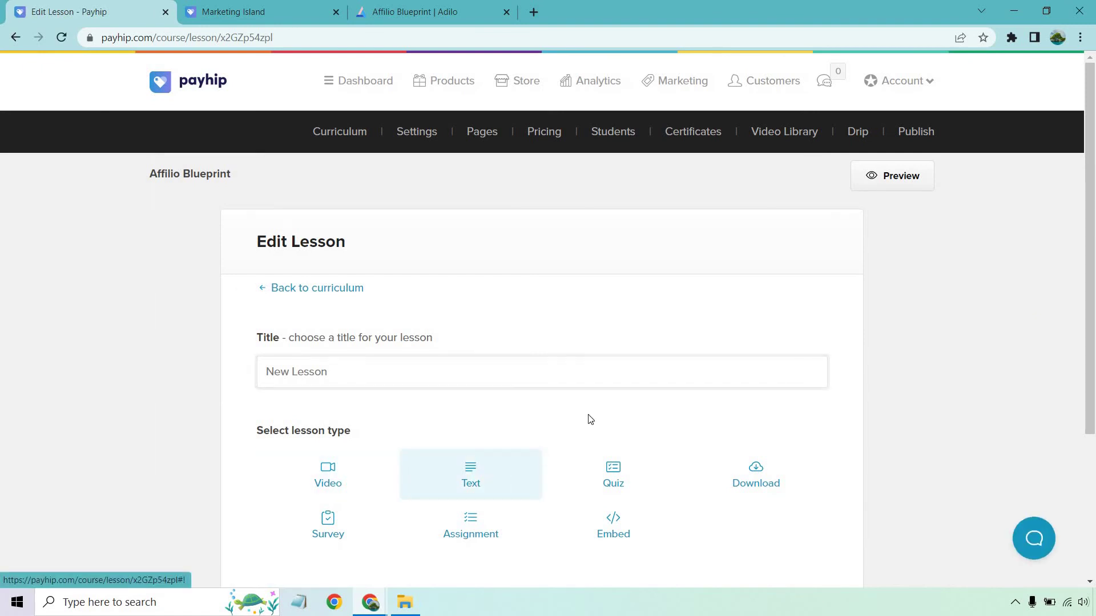
left_click(763, 477)
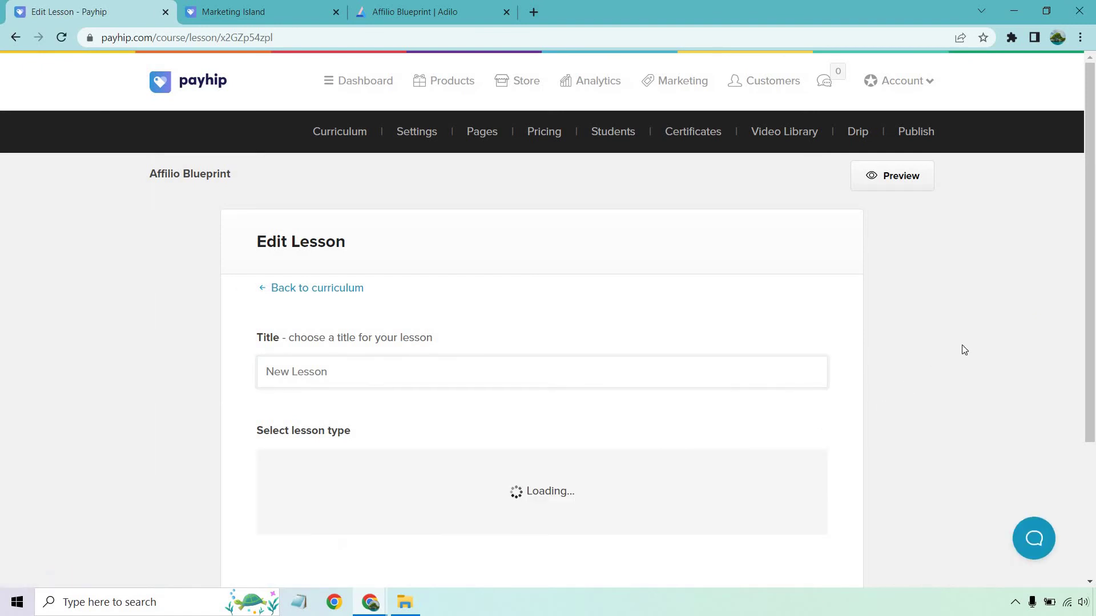
scroll(970, 320, "down", 3)
scroll(972, 324, "down", 2)
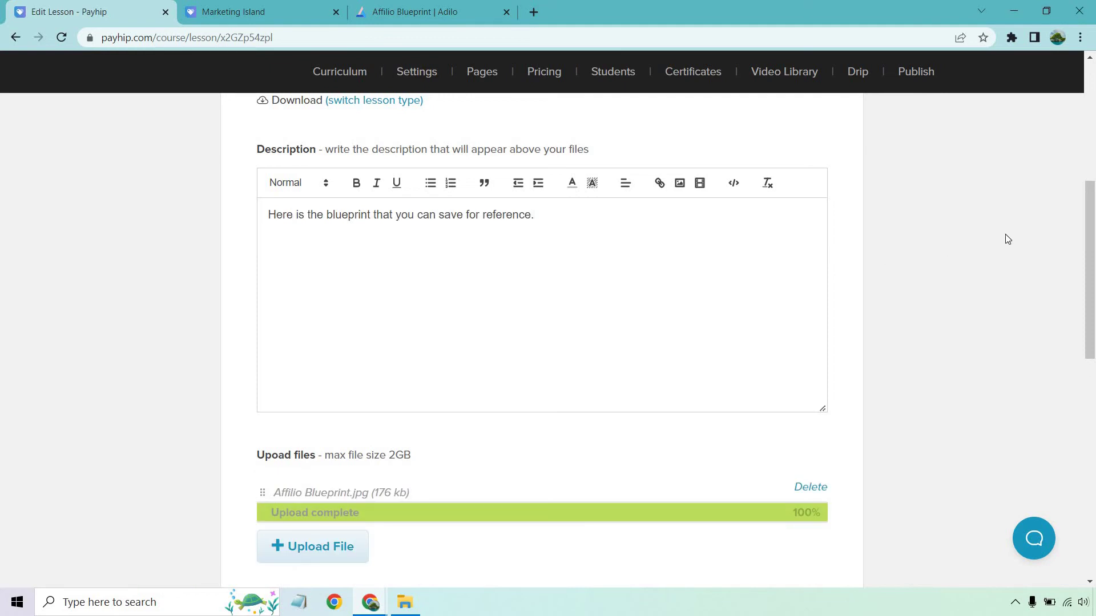
scroll(996, 223, "down", 7)
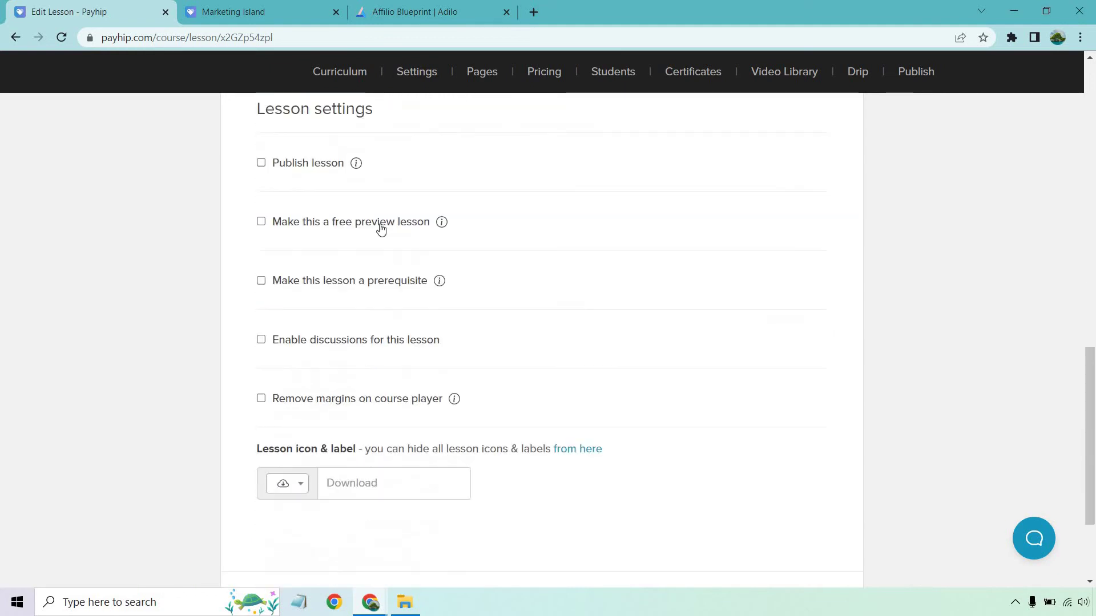
left_click(261, 162)
scroll(308, 440, "down", 2)
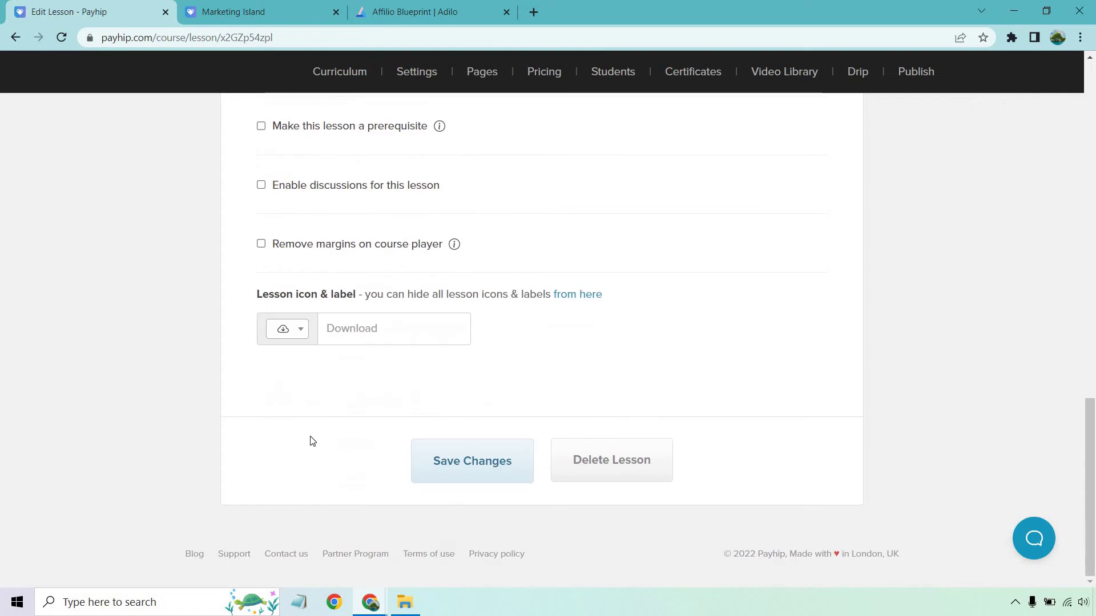
left_click(454, 467)
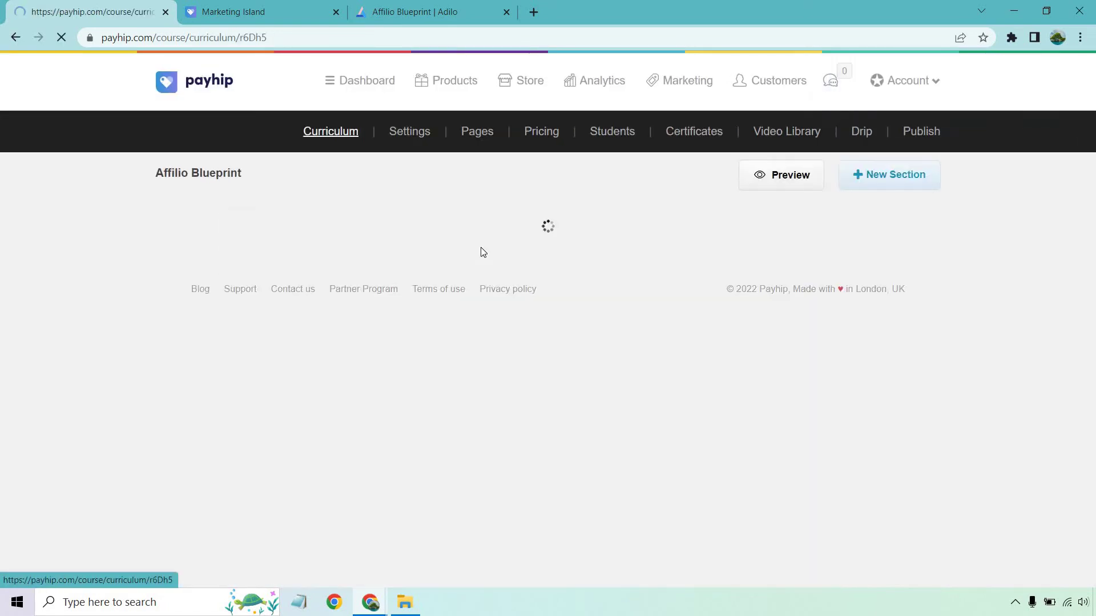
scroll(479, 249, "down", 3)
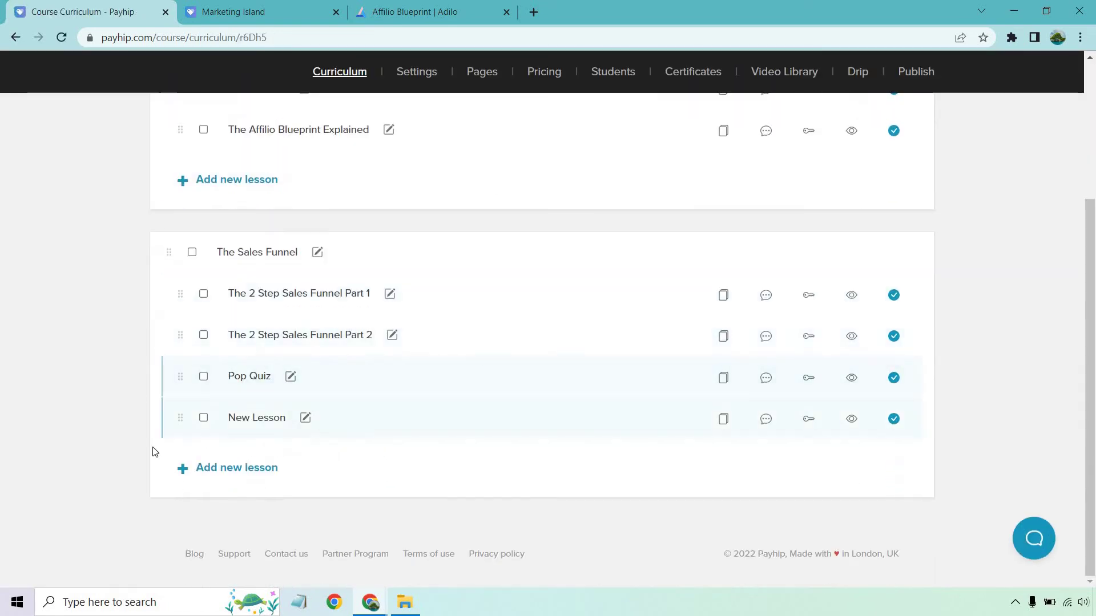
Rename the lesson to 'Blueprint Download'
left_click(306, 420)
triple_click(317, 417)
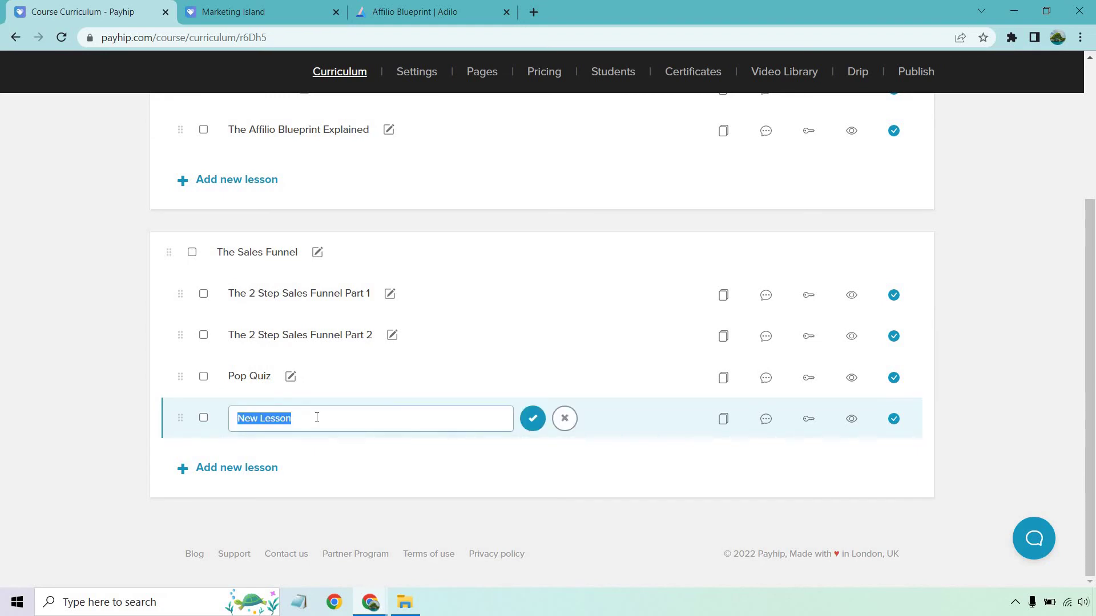
type("Lbu")
key("BackSpace")
key("BackSpace")
key("BackSpace")
type("Blueprint download")
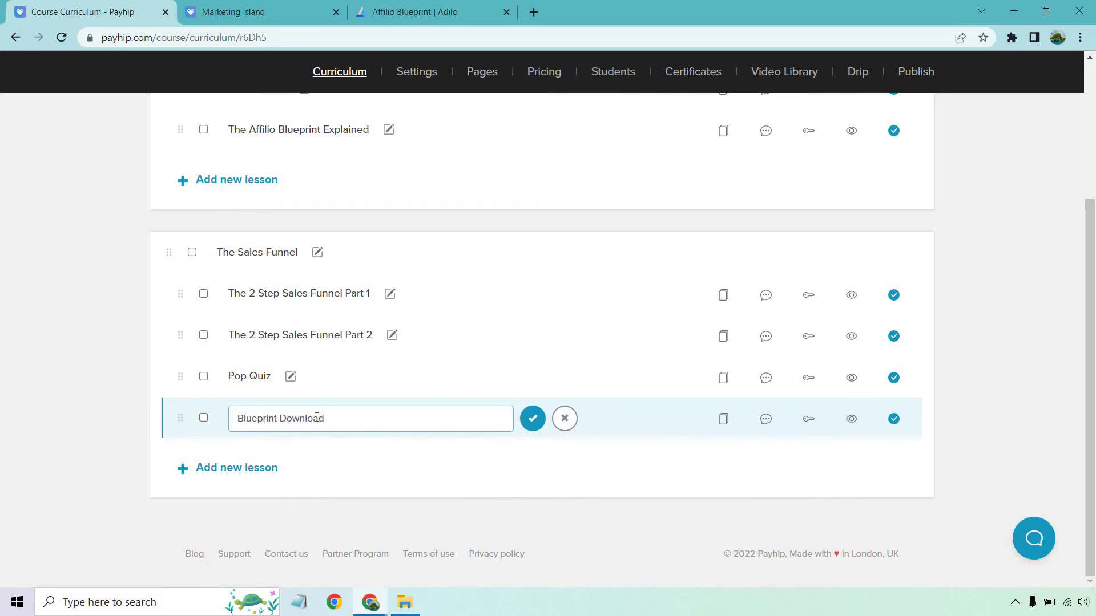
left_click(533, 418)
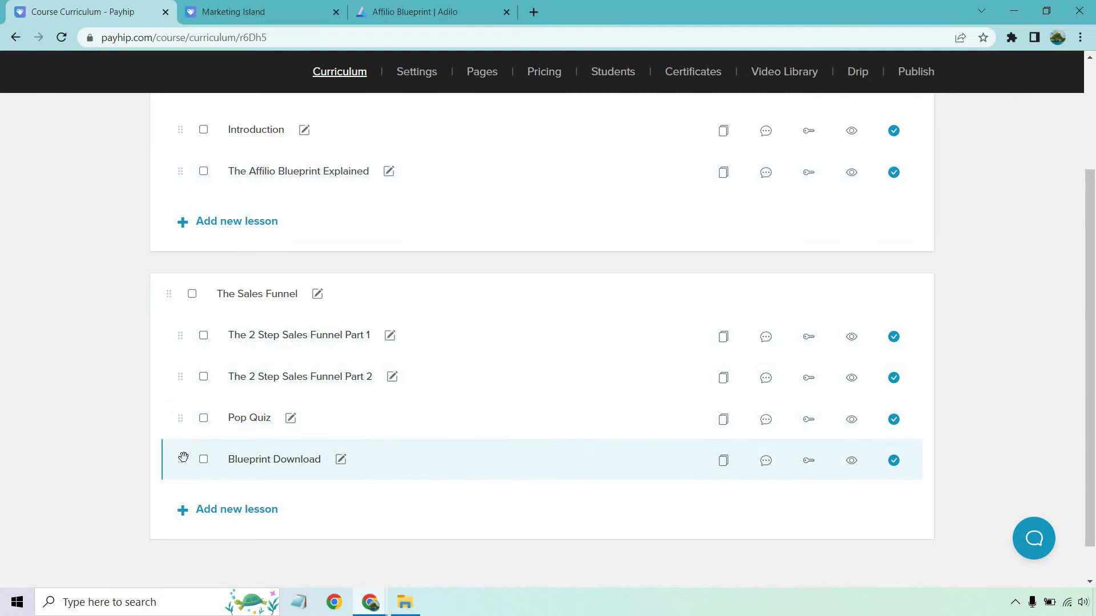
Drag Blueprint Download into the Introduction section below The Affilio Blueprint Explained
left_click_drag(181, 457, 203, 214)
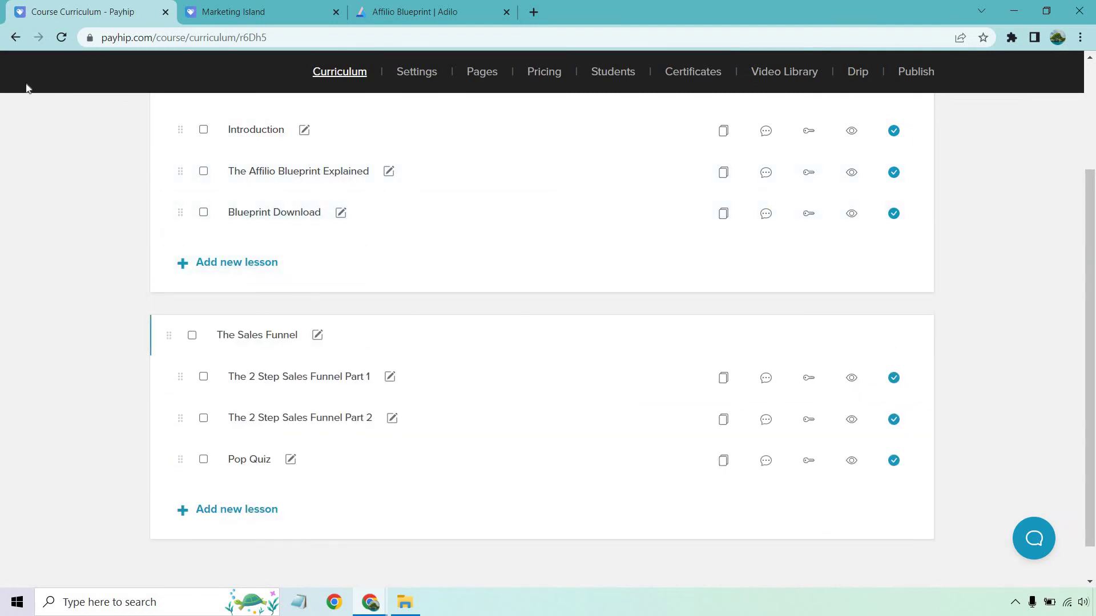
scroll(1036, 290, "up", 3)
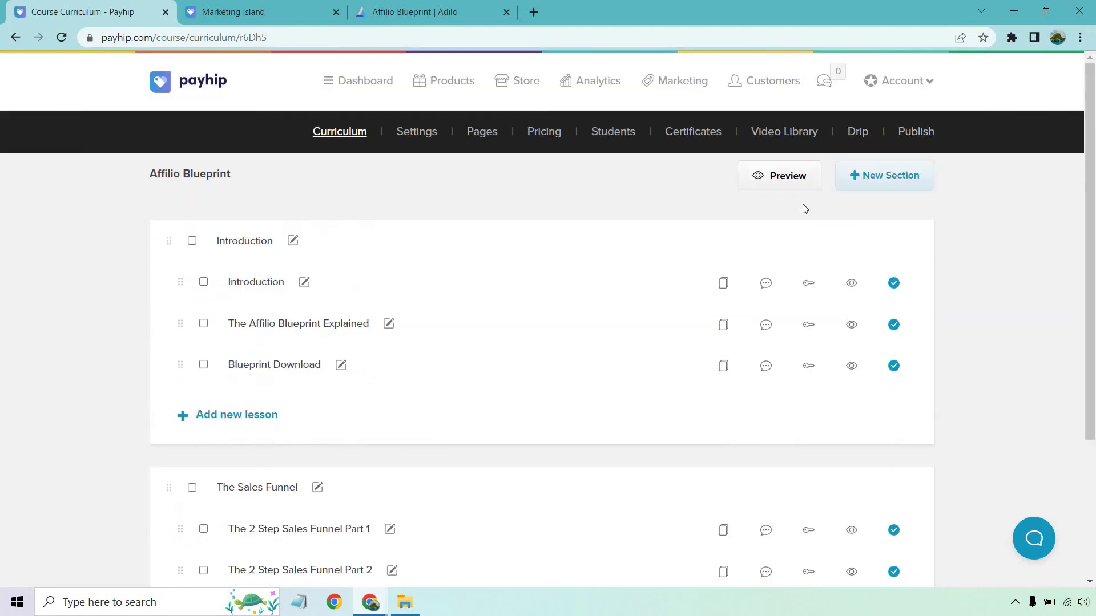
left_click(782, 179)
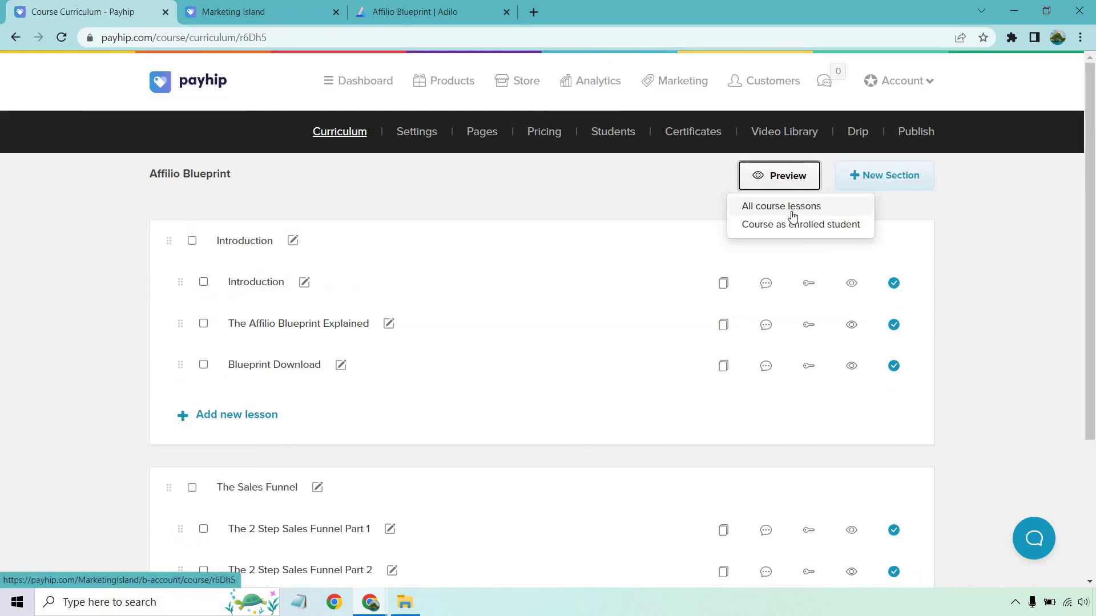
Preview Blueprint Download with its Affilio Blueprint.jpg file, then go back to the curriculum
left_click(791, 211)
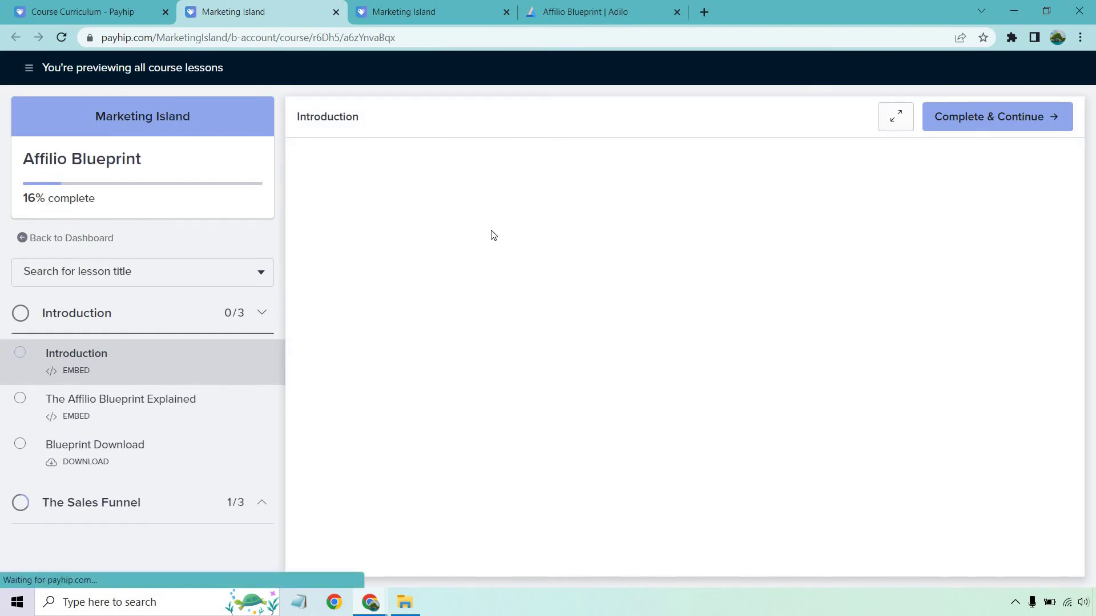
left_click(179, 410)
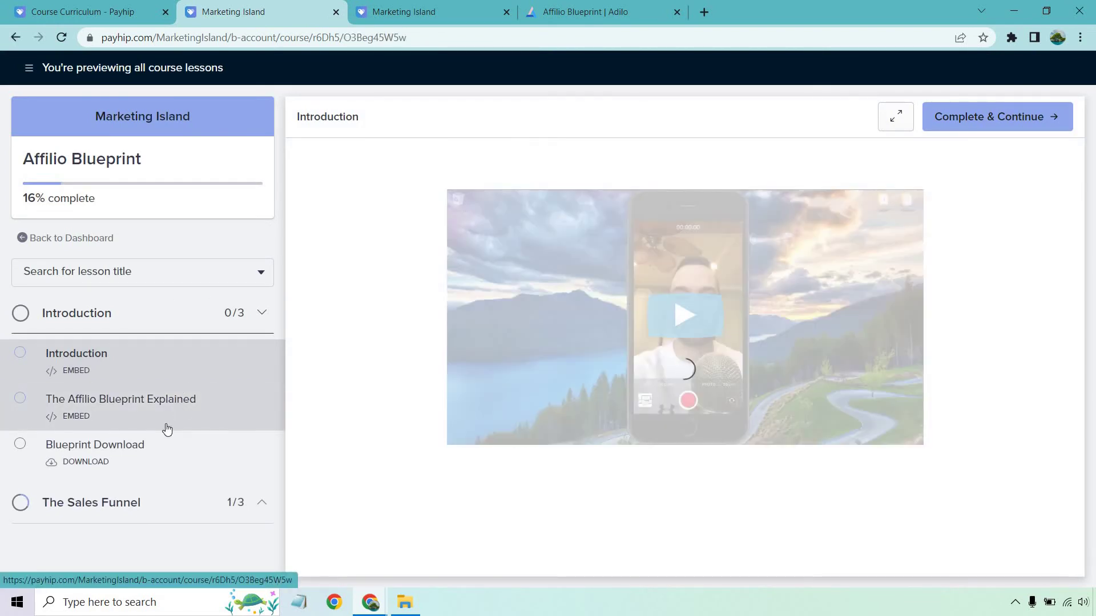
left_click(155, 464)
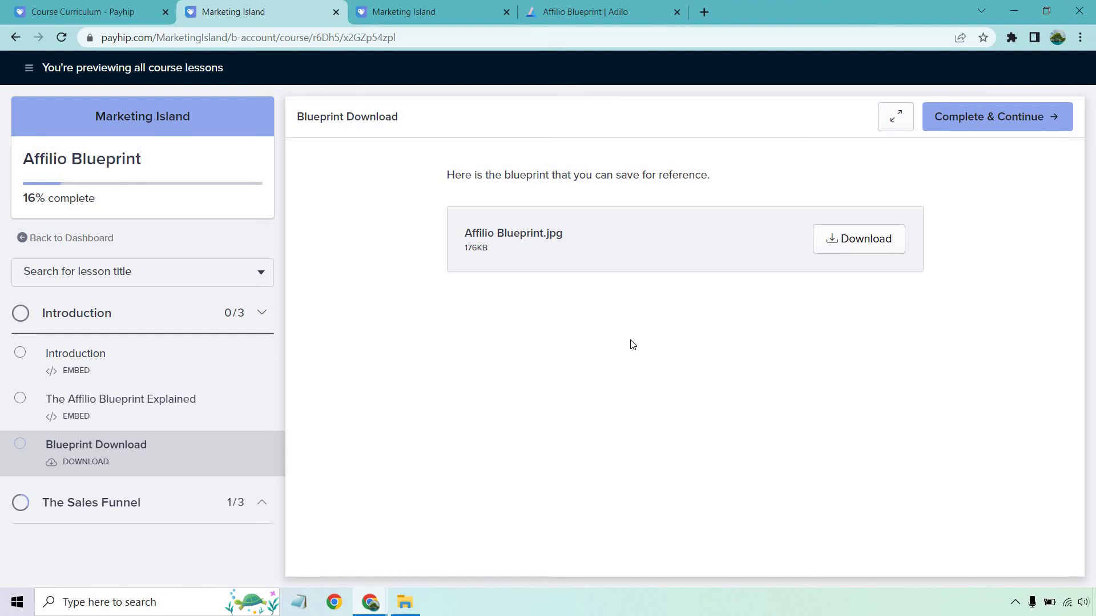
left_click(80, 11)
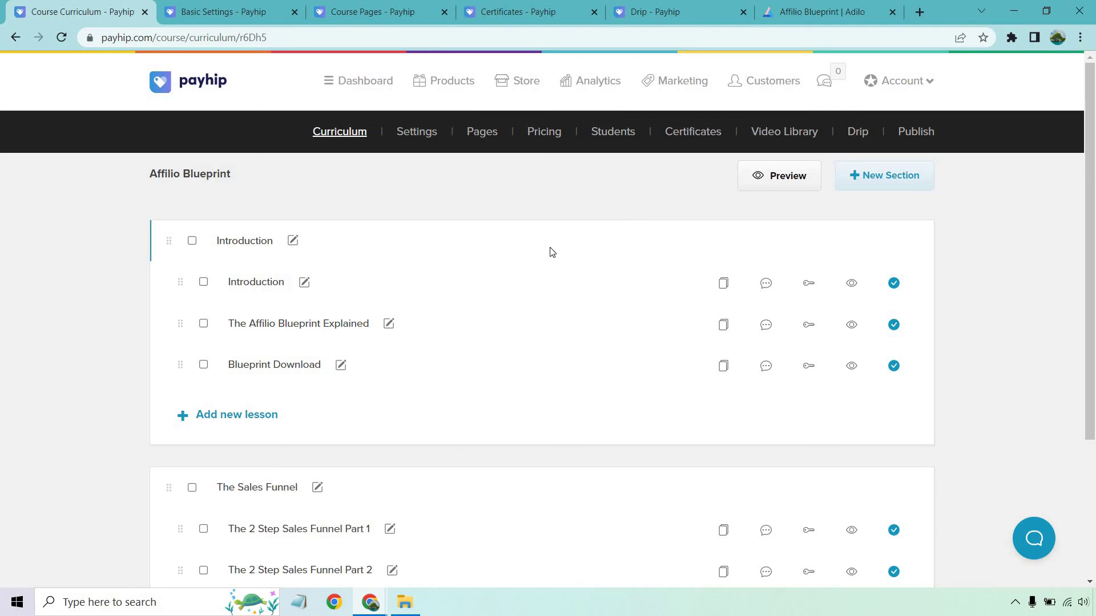
In the course's basic settings, upload the product thumbnail image
left_click(233, 6)
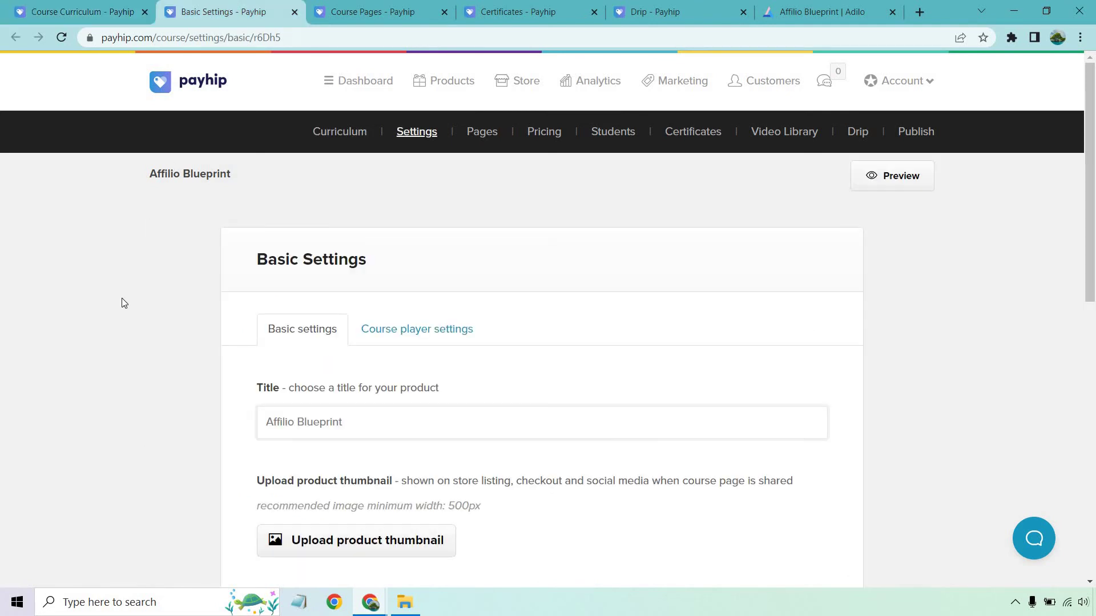
scroll(122, 298, "down", 2)
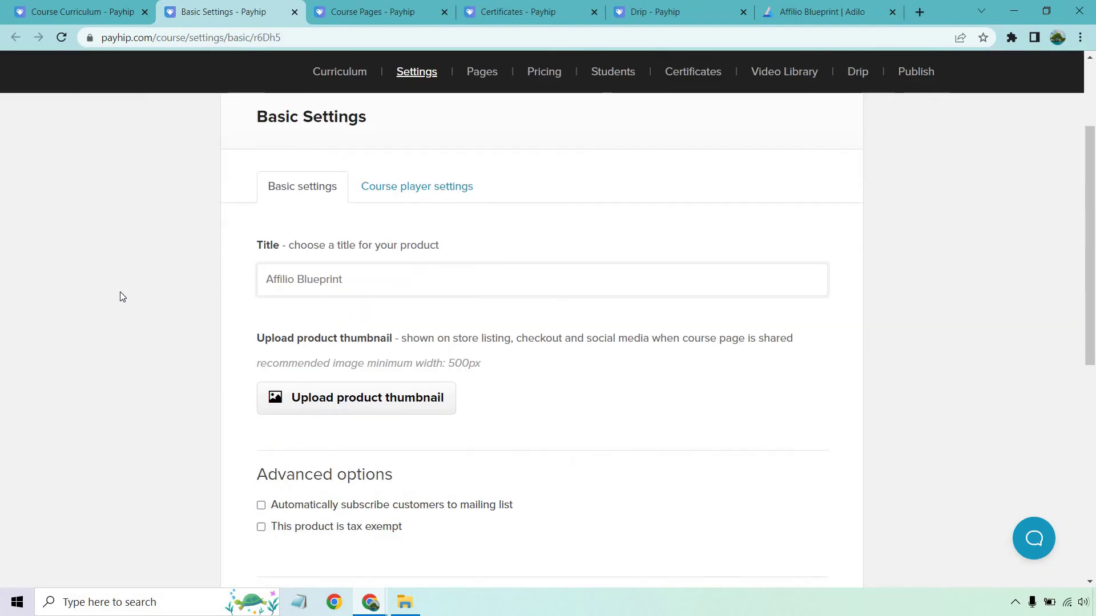
scroll(120, 297, "down", 1)
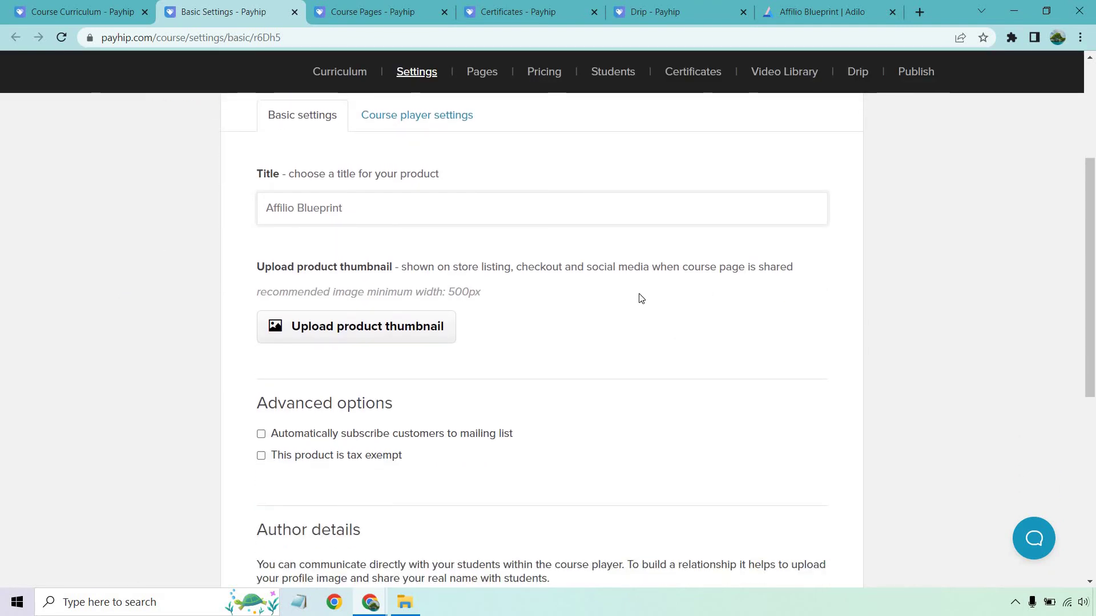
left_click(404, 328)
Fill in the author's first and last name, add the author profile photo, and save the settings
scroll(137, 328, "down", 2)
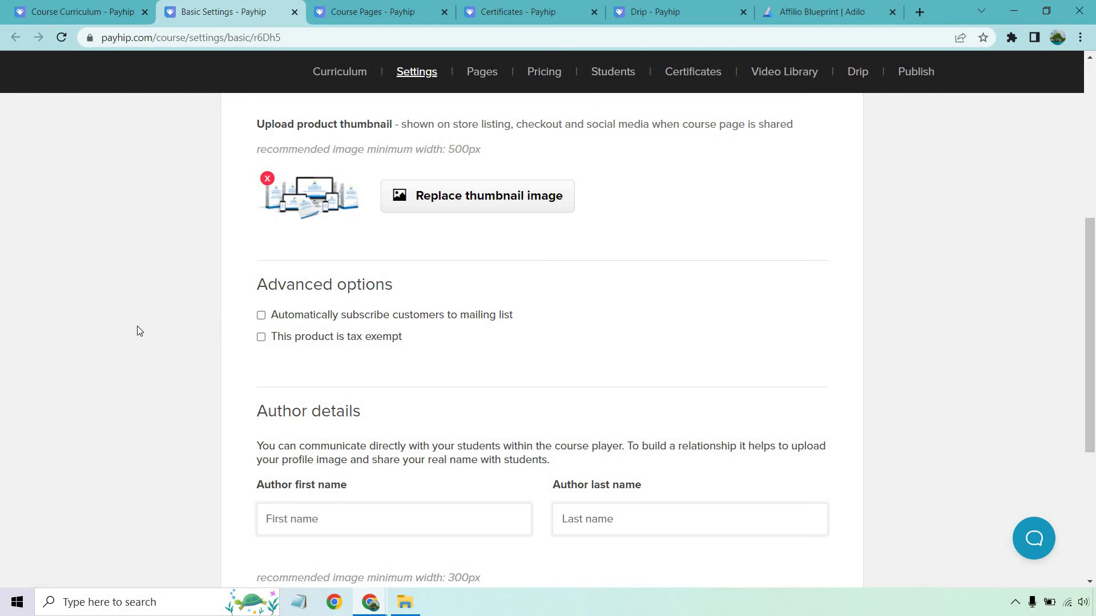
scroll(137, 328, "down", 2)
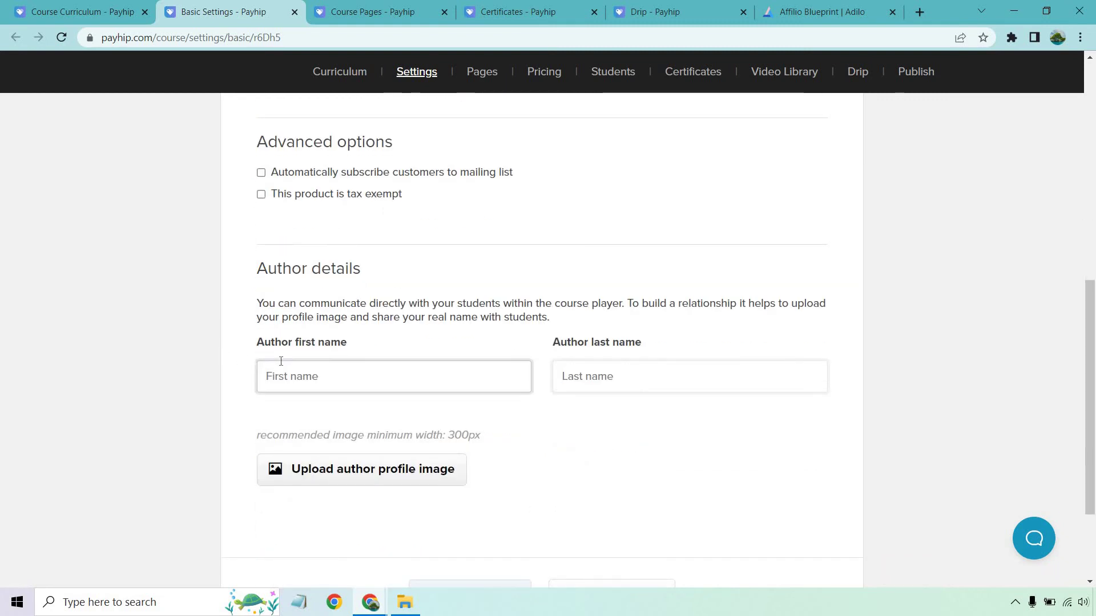
left_click(291, 363)
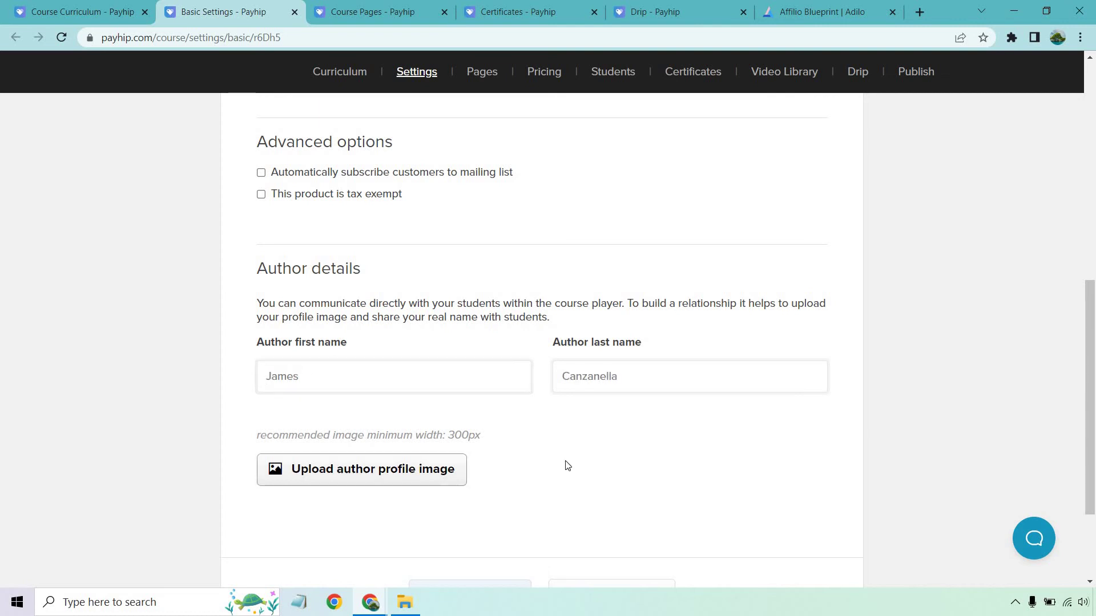
left_click(450, 469)
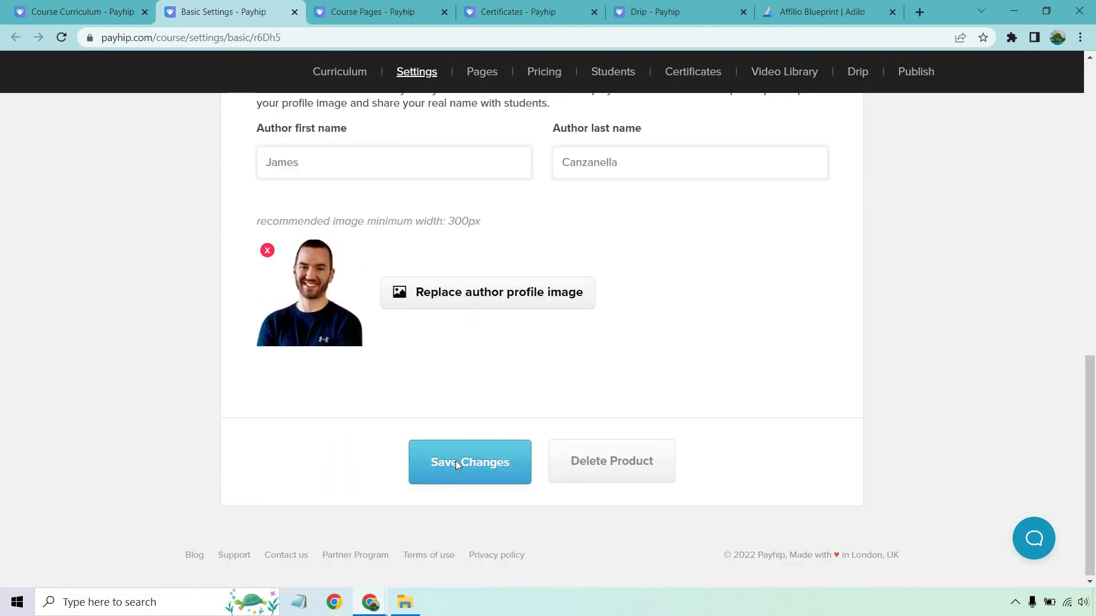
left_click(455, 464)
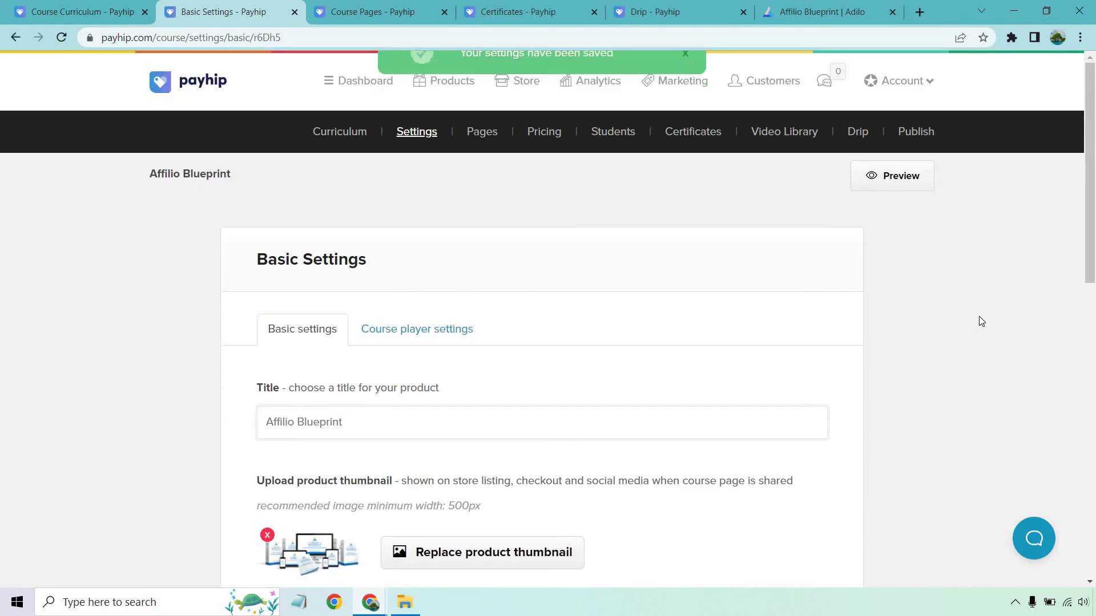
left_click(388, 5)
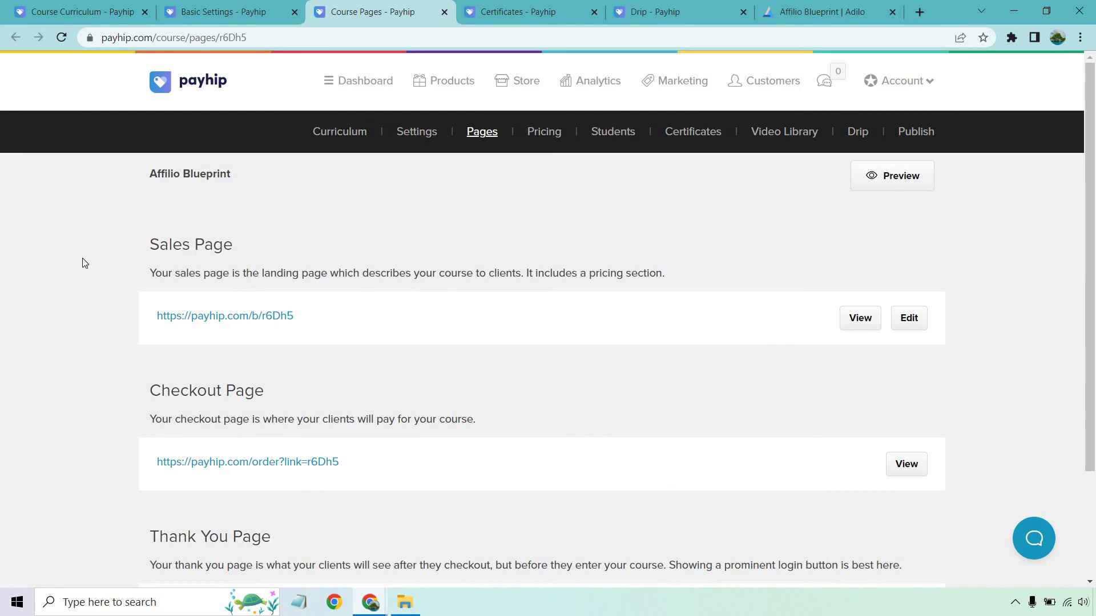
Open the Affilio Blueprint sales page in a new browser tab
scroll(82, 258, "down", 1)
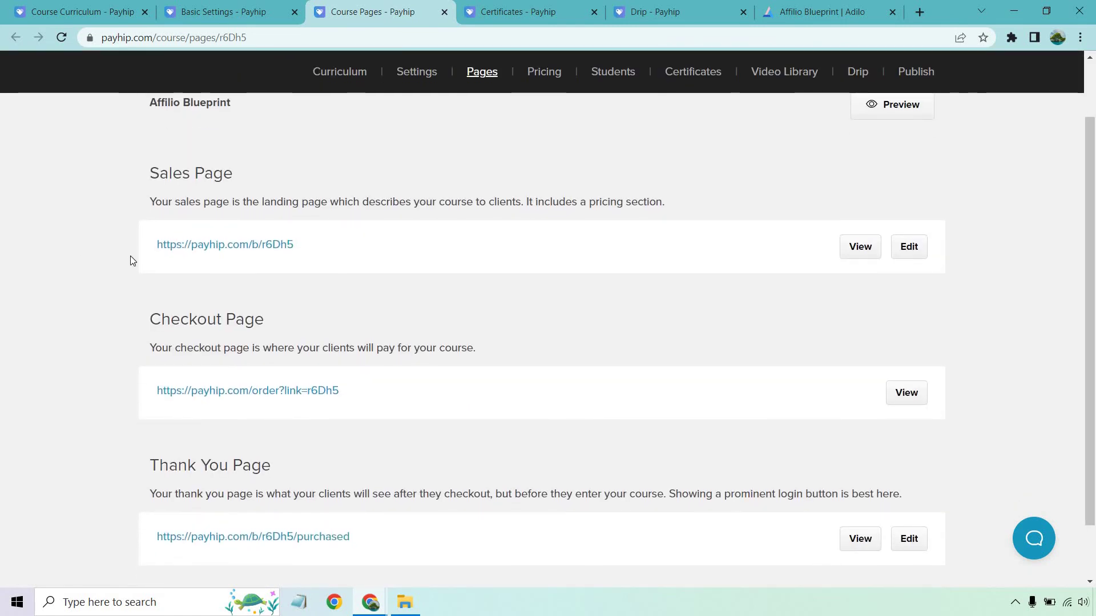
right_click(856, 251)
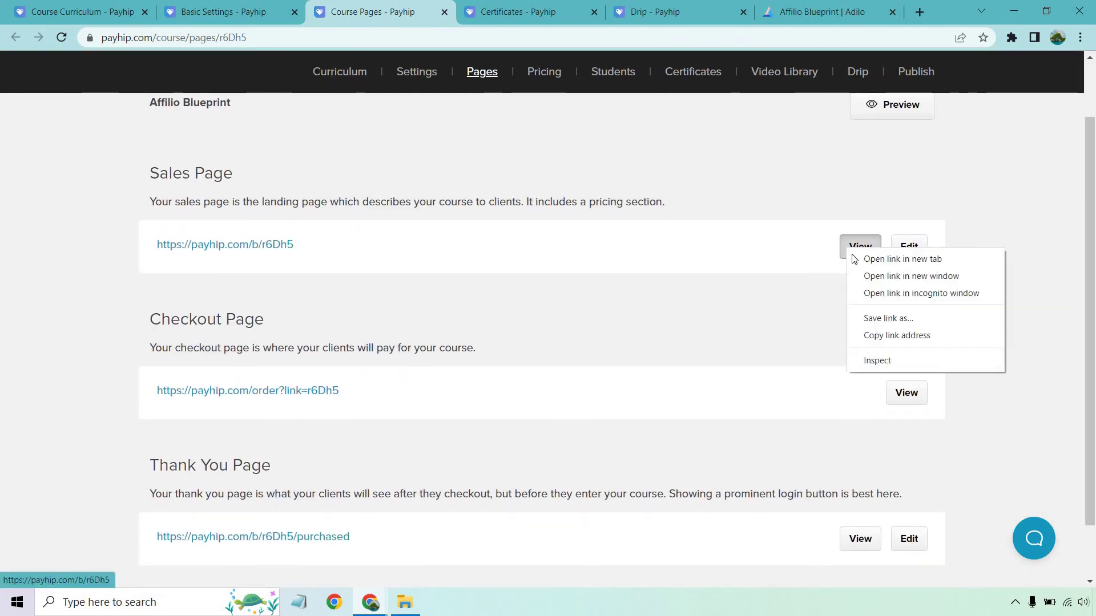
left_click(890, 257)
left_click(410, 5)
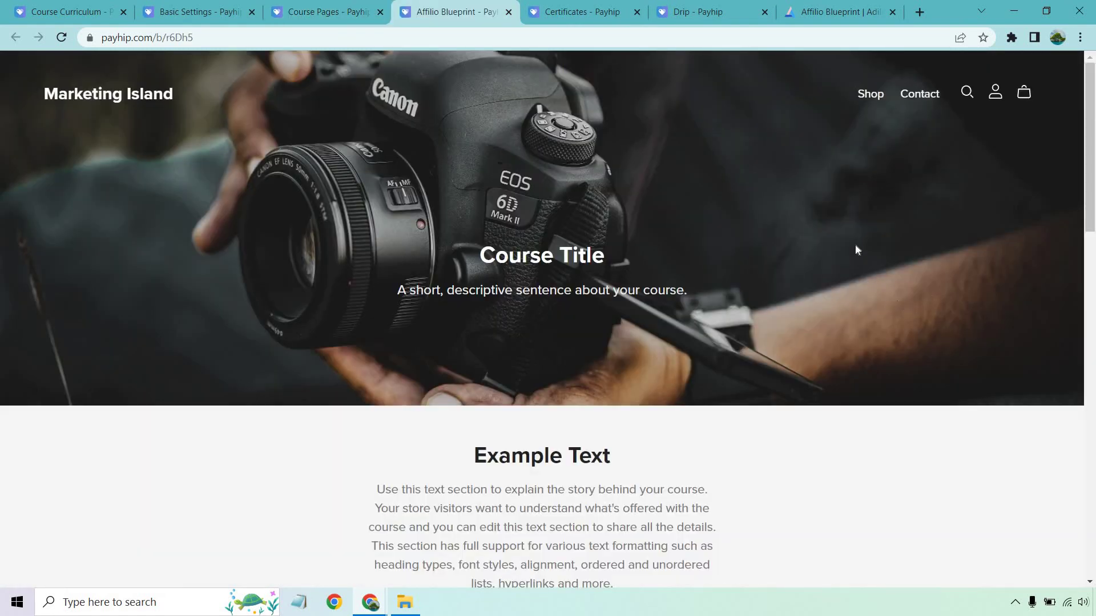
Expand the Introduction and The Sales Funnel curriculum modules, then return to the course pages list
scroll(622, 197, "down", 15)
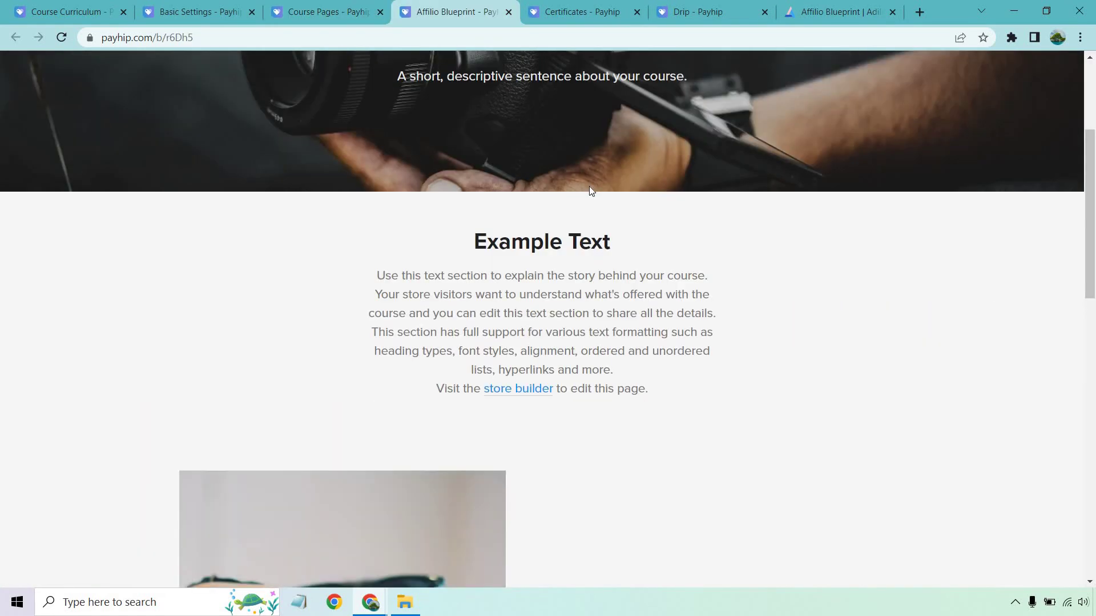
scroll(612, 158, "down", 1)
left_click(313, 394)
scroll(372, 297, "down", 2)
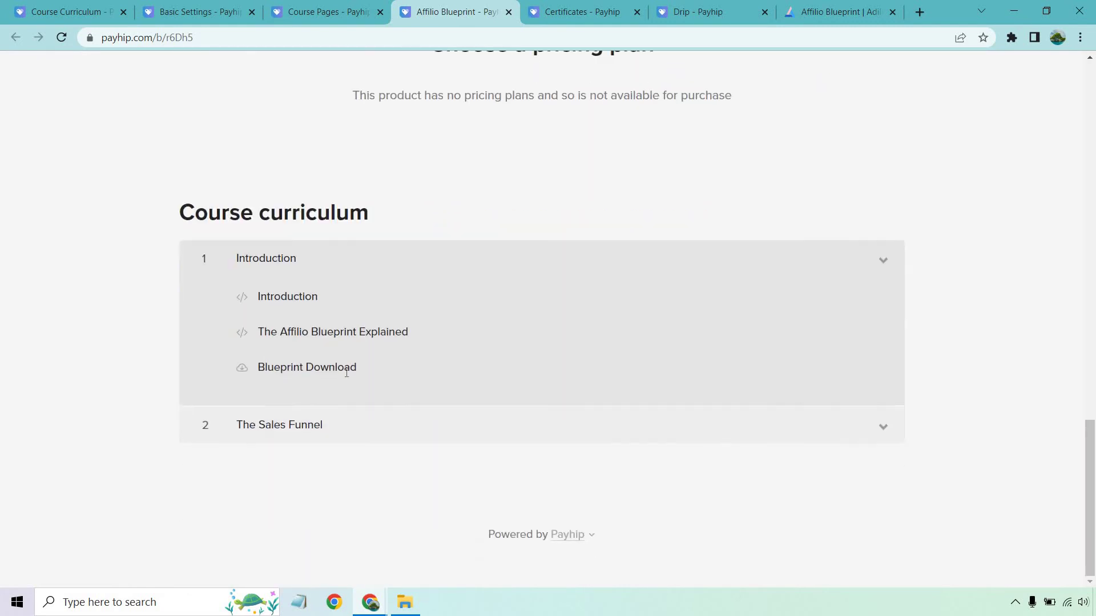
left_click(298, 425)
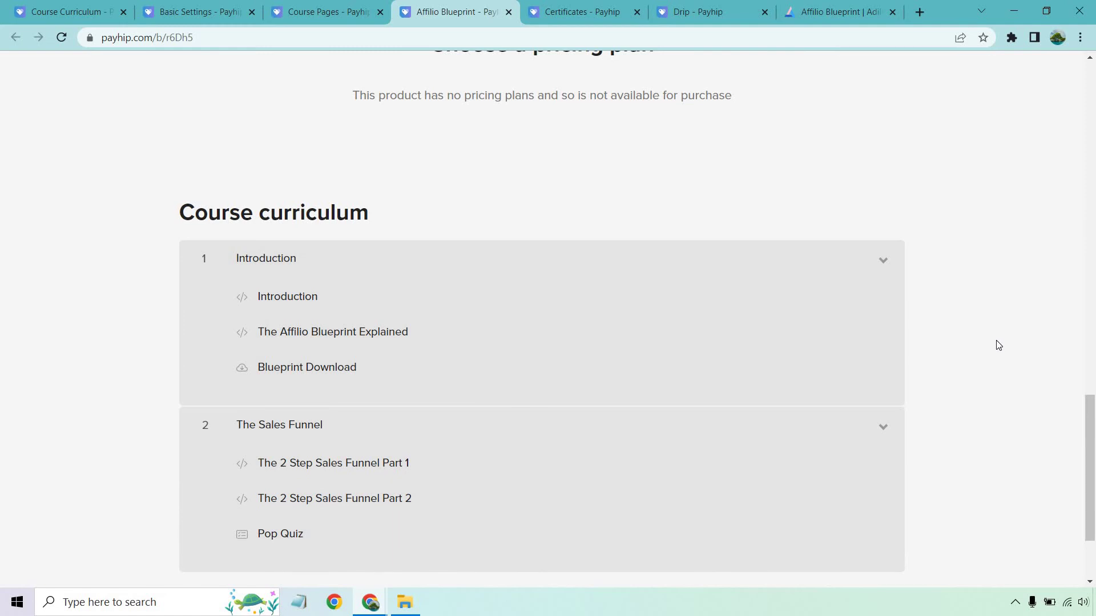
scroll(937, 369, "up", 20)
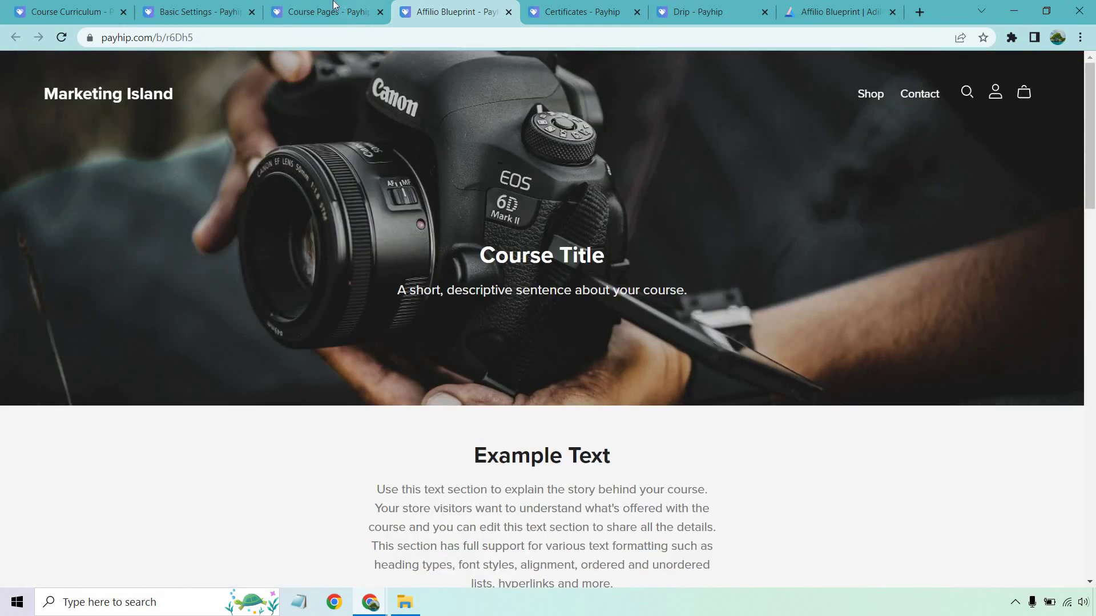
left_click(327, 12)
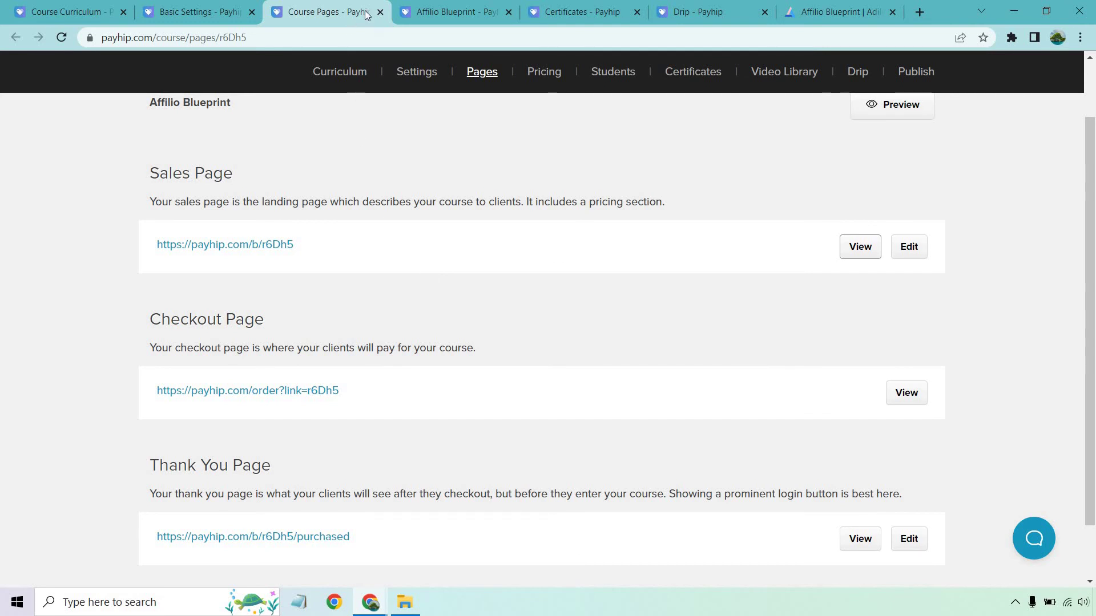
Close the sales page and start a first certificate named Affilio Blueprint
left_click(445, 11)
left_click(508, 11)
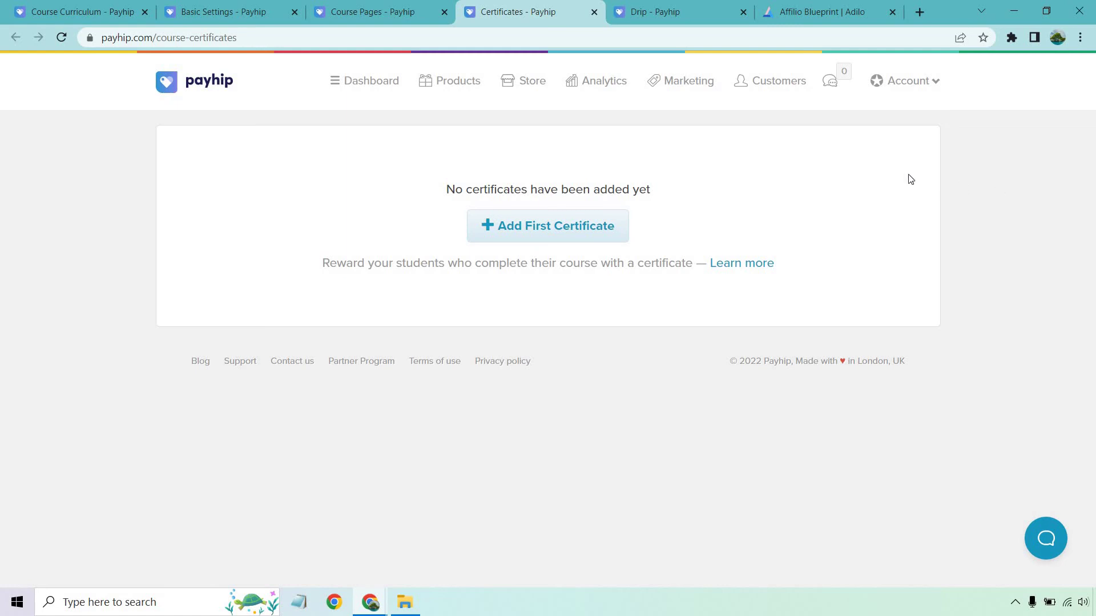
left_click(573, 227)
scroll(1028, 206, "down", 7)
scroll(271, 287, "down", 3)
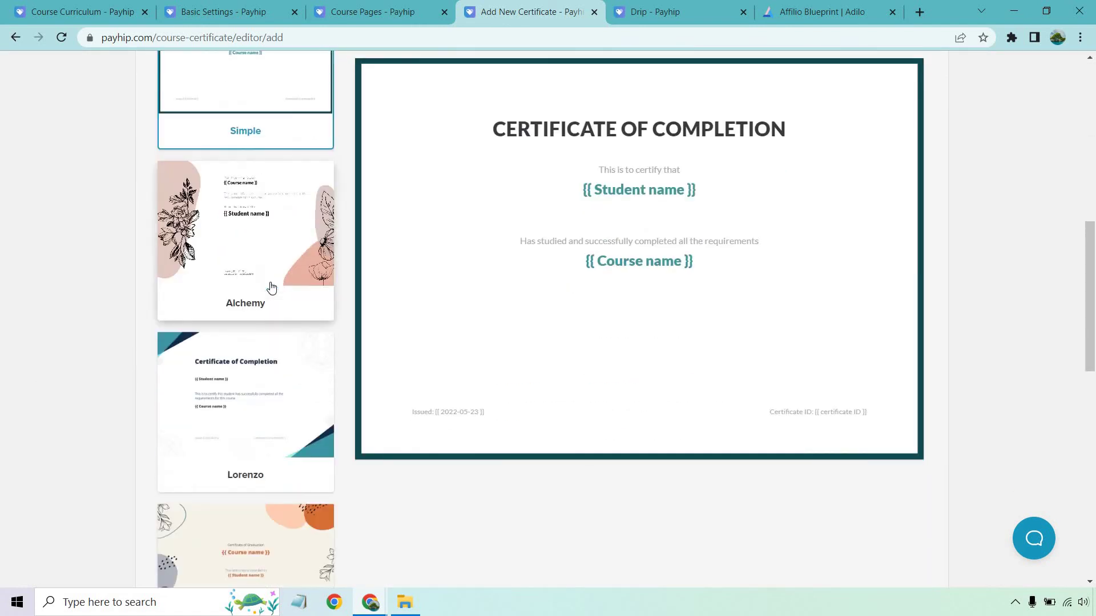
scroll(227, 321, "up", 4)
scroll(252, 301, "up", 6)
left_click(257, 283)
type("Affilio Blueprint")
In the certificate content, set the text below the course name to Affilio Blueprint
left_click(347, 348)
scroll(76, 296, "down", 3)
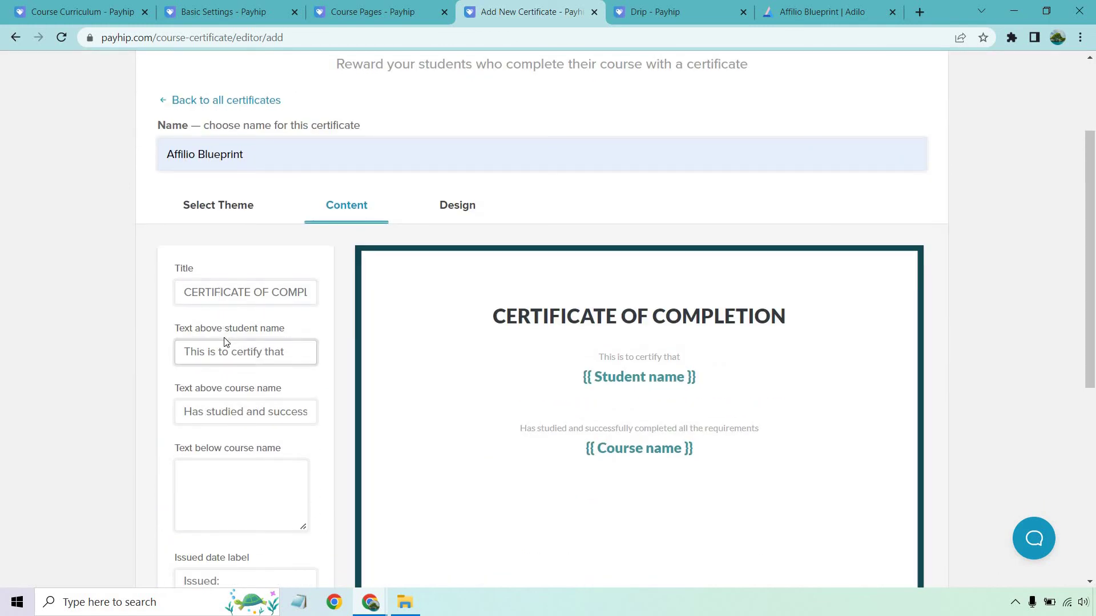
scroll(225, 334, "down", 1)
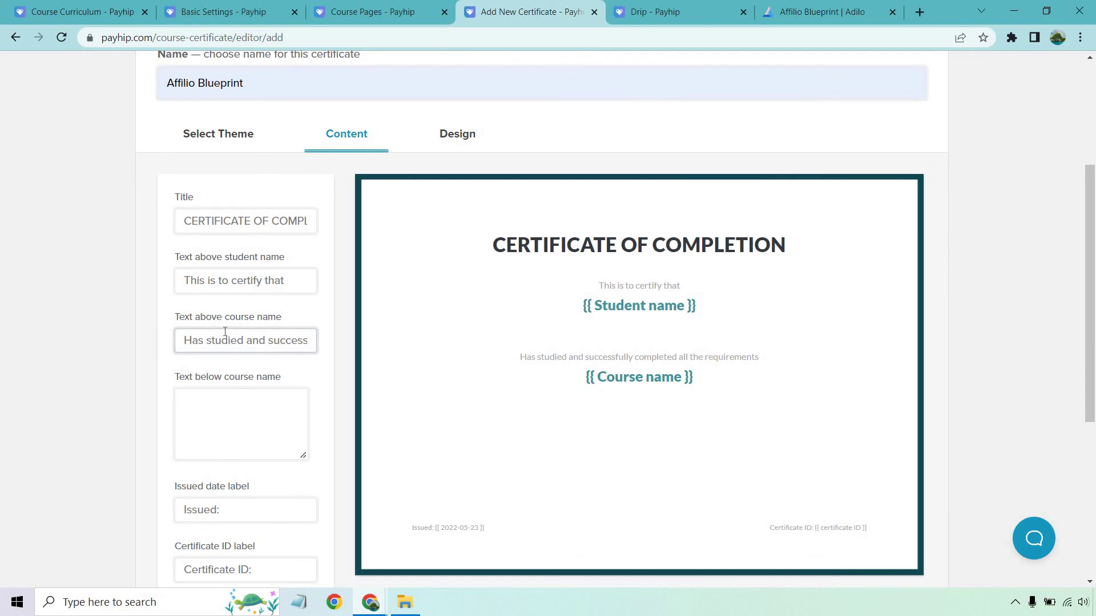
left_click(215, 397)
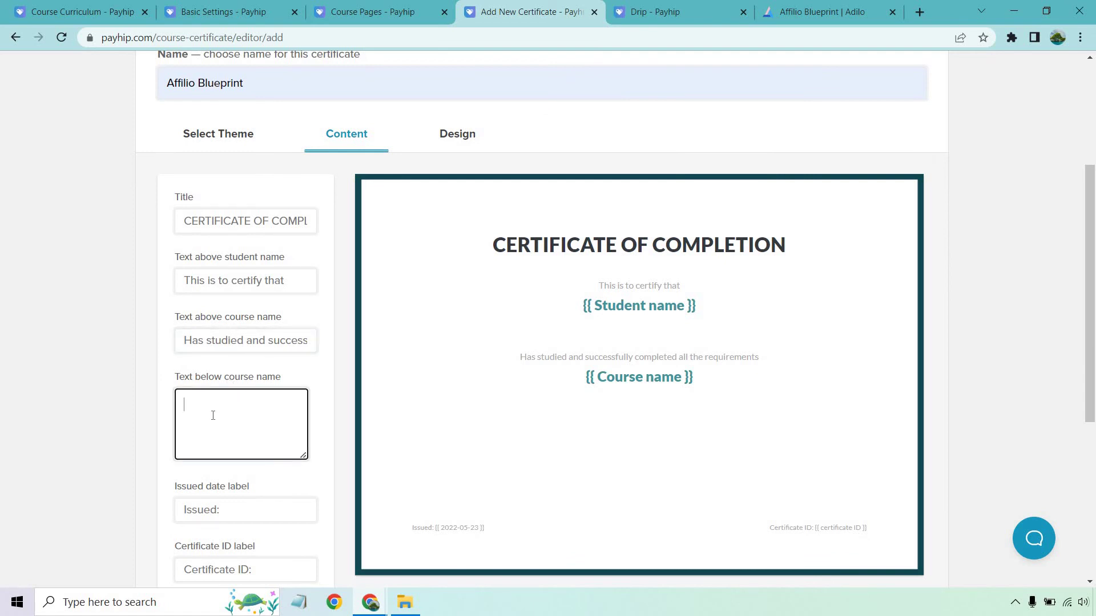
type("Affilio Blueprint")
scroll(778, 252, "down", 3)
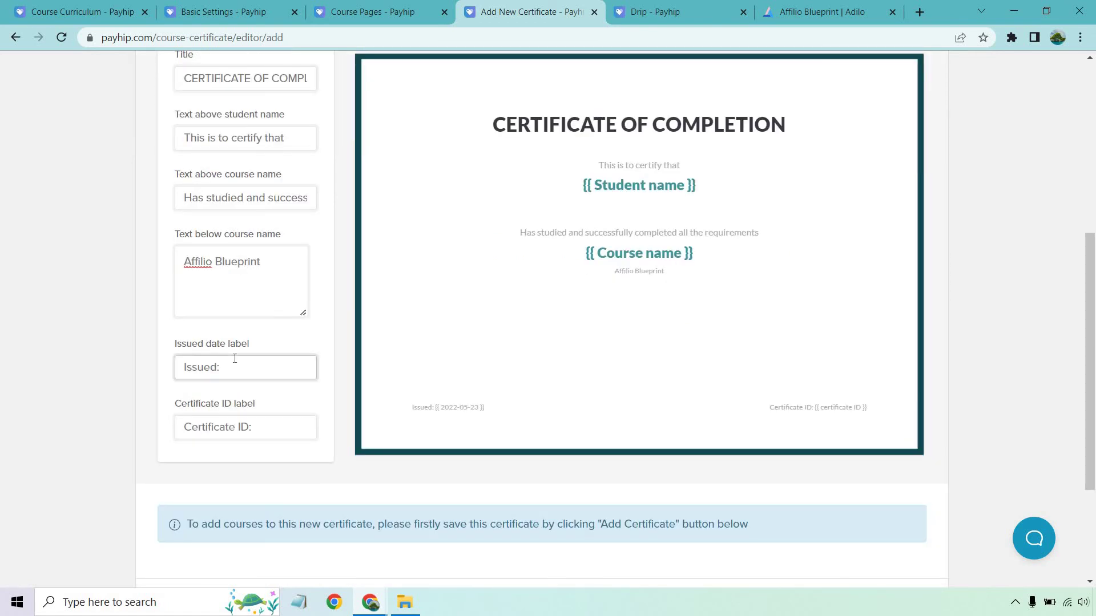
scroll(50, 326, "down", 3)
scroll(50, 327, "up", 8)
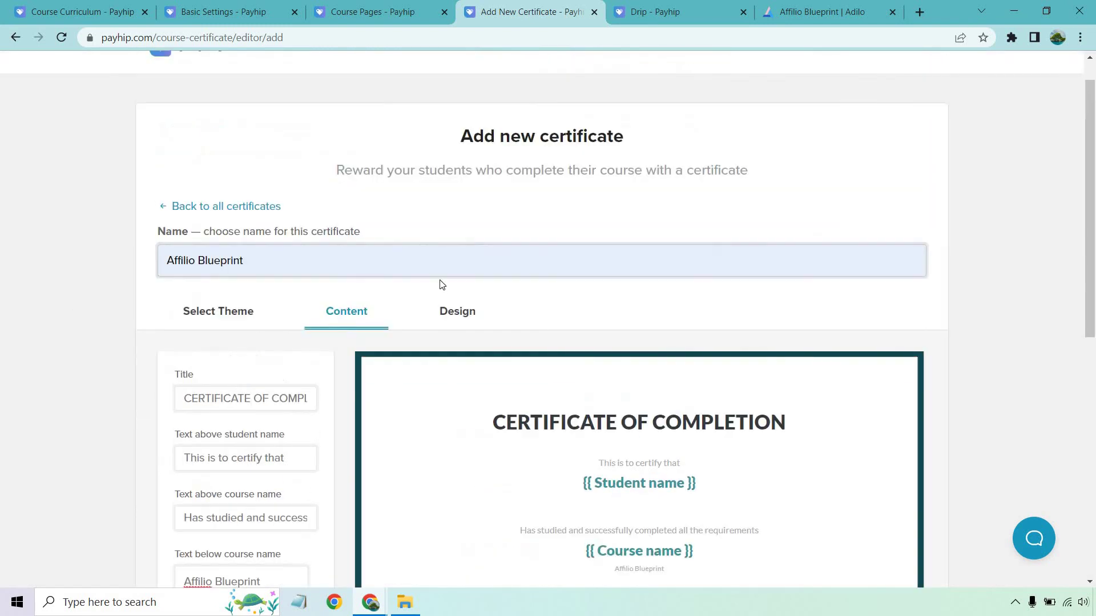
Check the certificate's design settings and save the new certificate
left_click(456, 315)
scroll(269, 443, "down", 3)
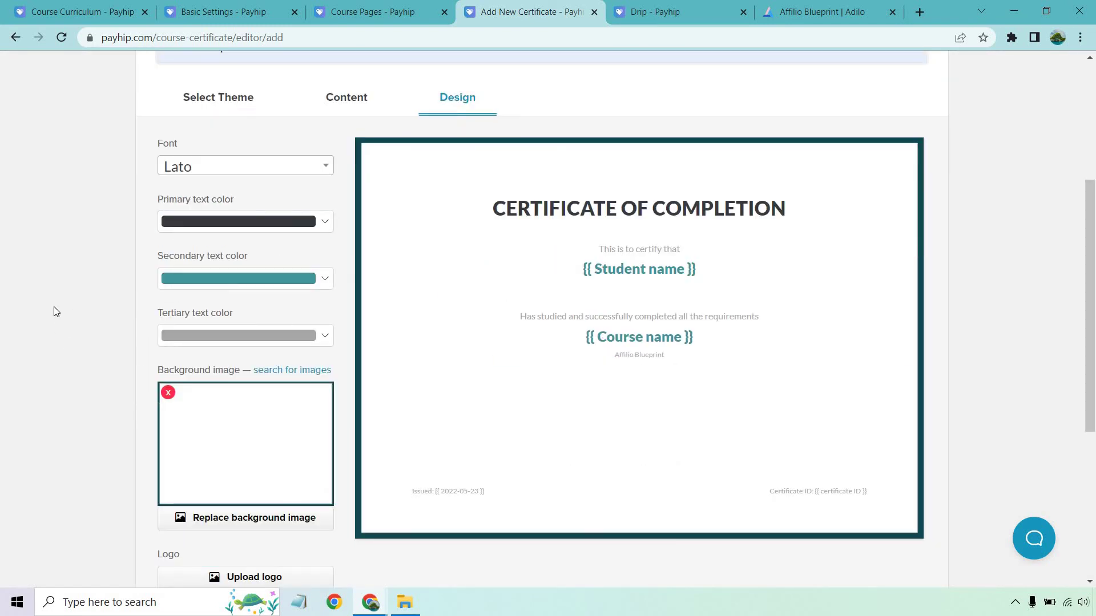
scroll(57, 278, "down", 1)
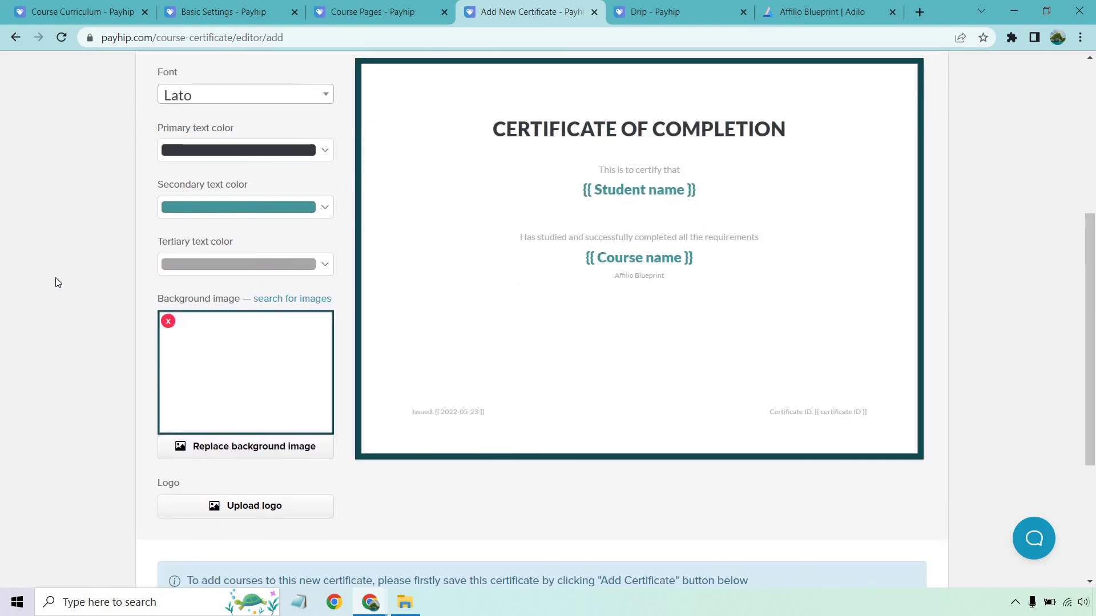
scroll(168, 394, "down", 1)
scroll(127, 358, "down", 2)
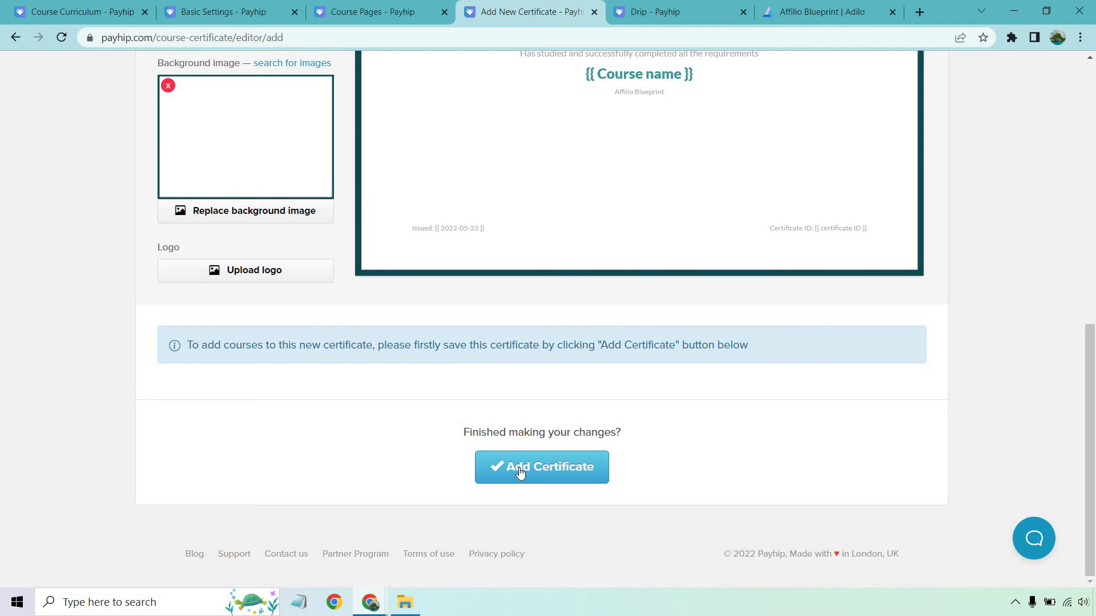
left_click(520, 472)
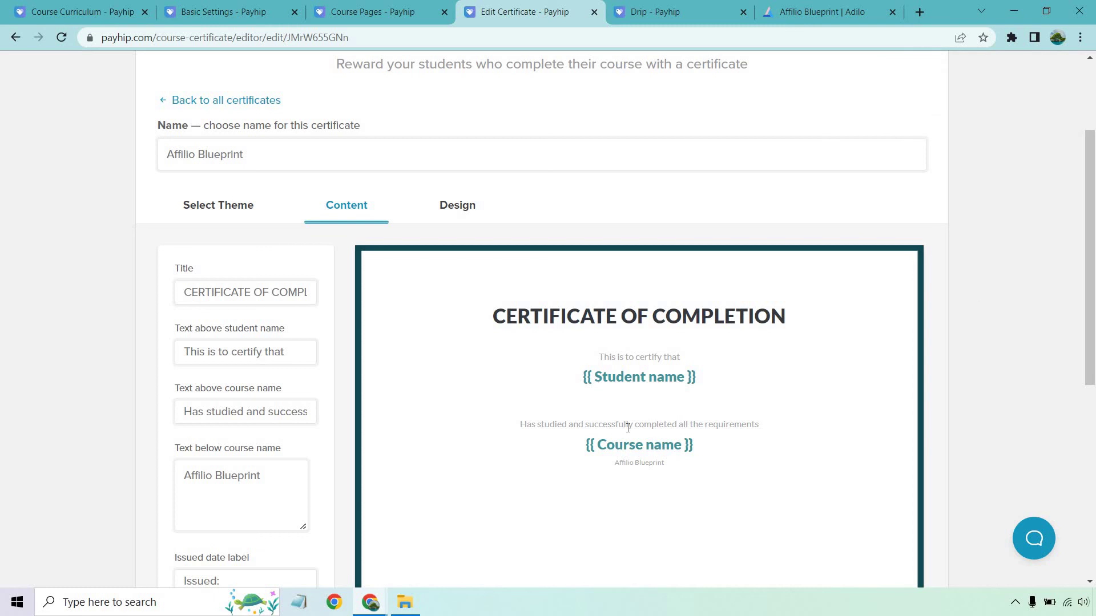
scroll(948, 325, "up", 3)
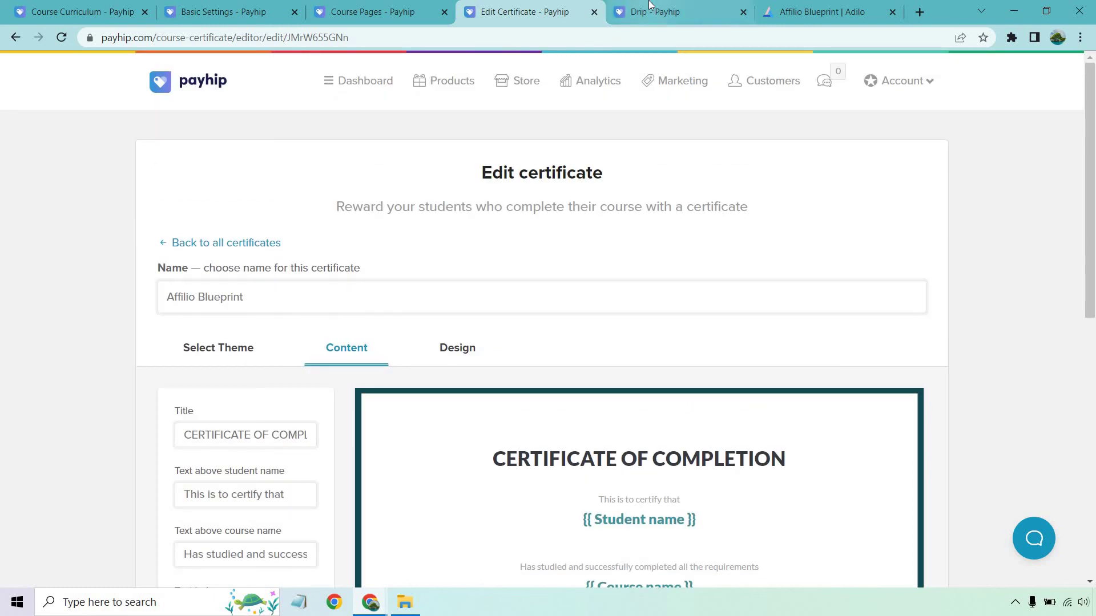
Review the drip schedule's lesson release delays after enrollment
left_click(679, 12)
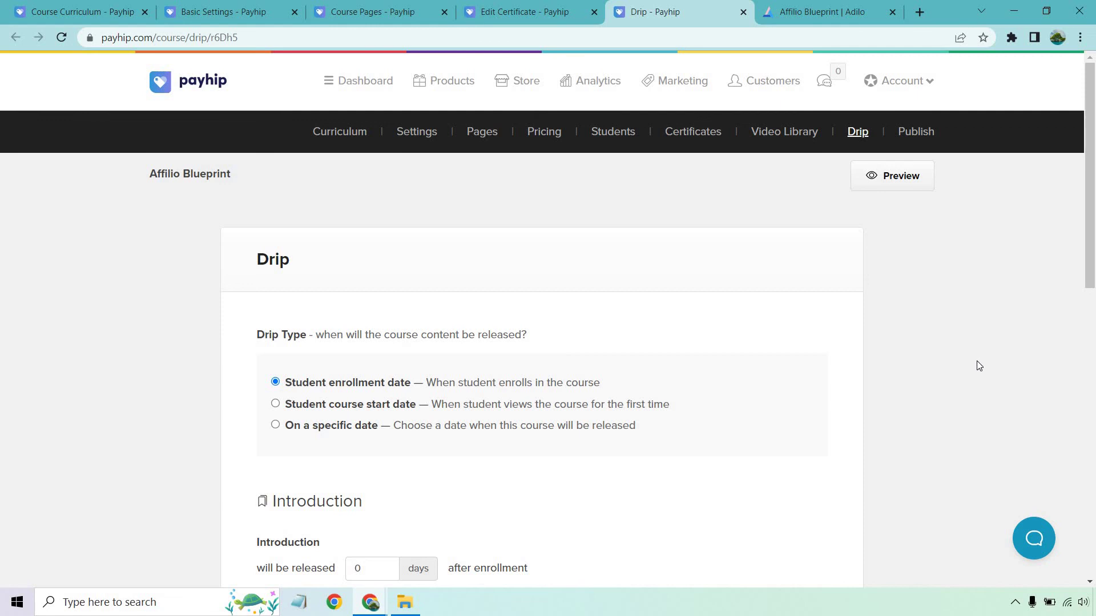
scroll(920, 314, "down", 2)
scroll(819, 237, "down", 2)
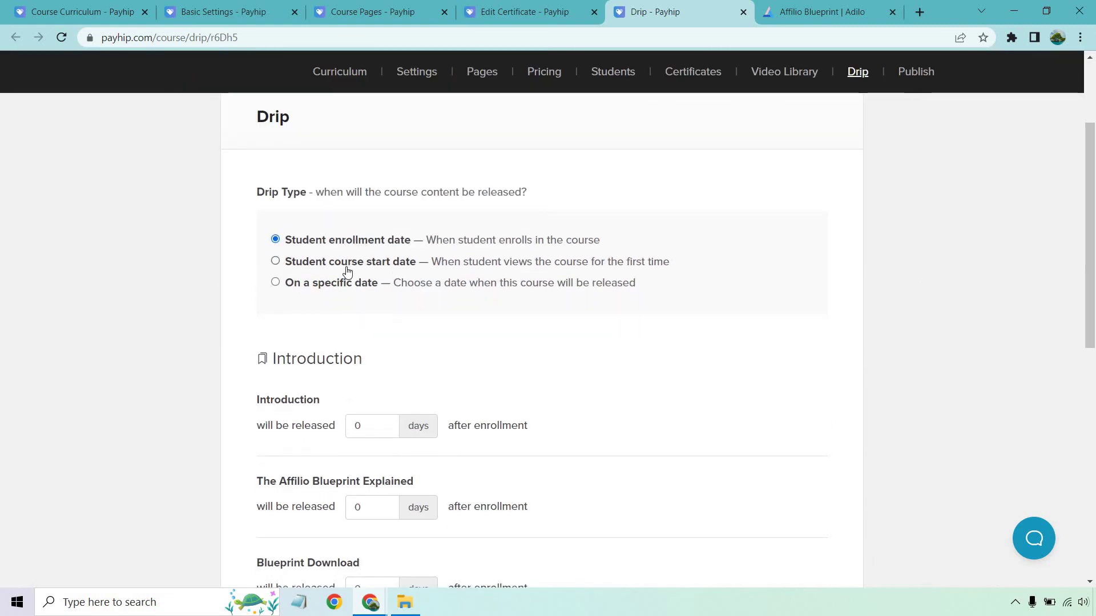
scroll(672, 271, "down", 2)
scroll(676, 297, "down", 2)
scroll(570, 280, "up", 1)
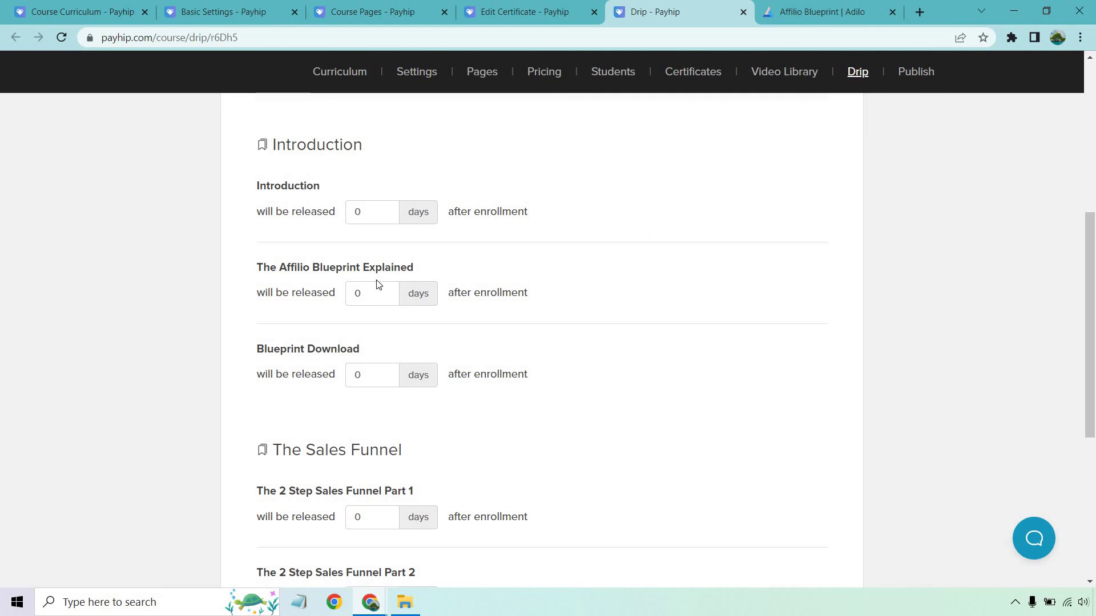
scroll(370, 367, "down", 2)
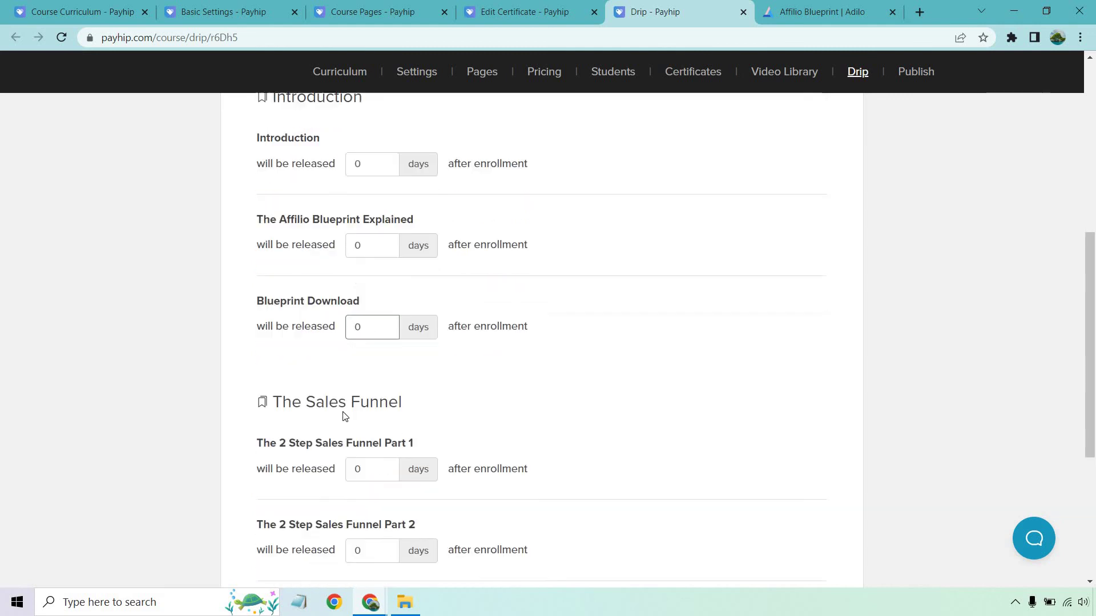
scroll(360, 447, "down", 3)
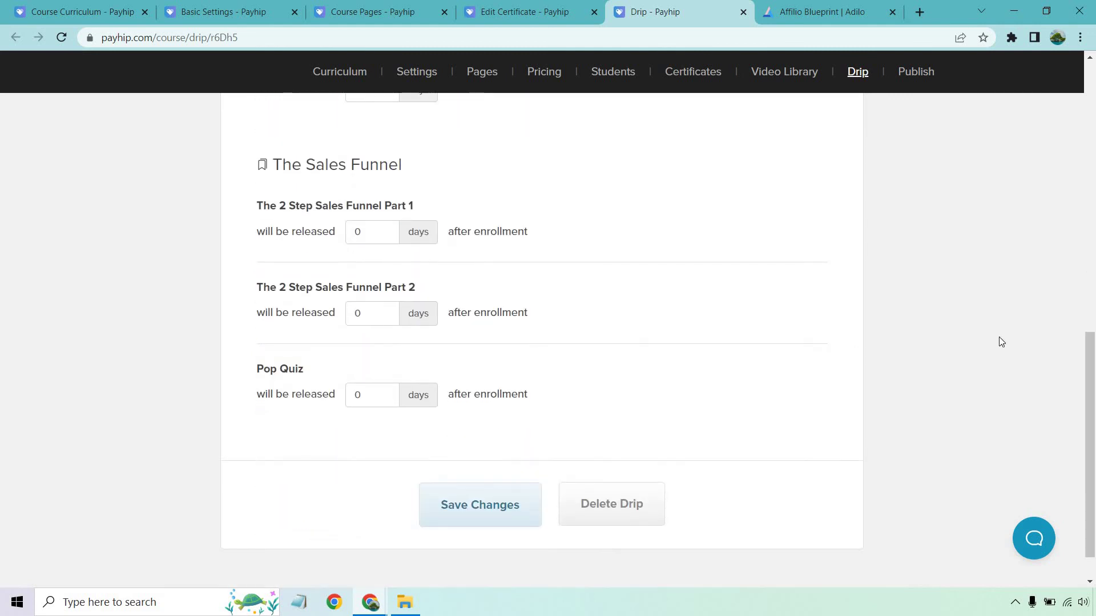
scroll(999, 342, "up", 4)
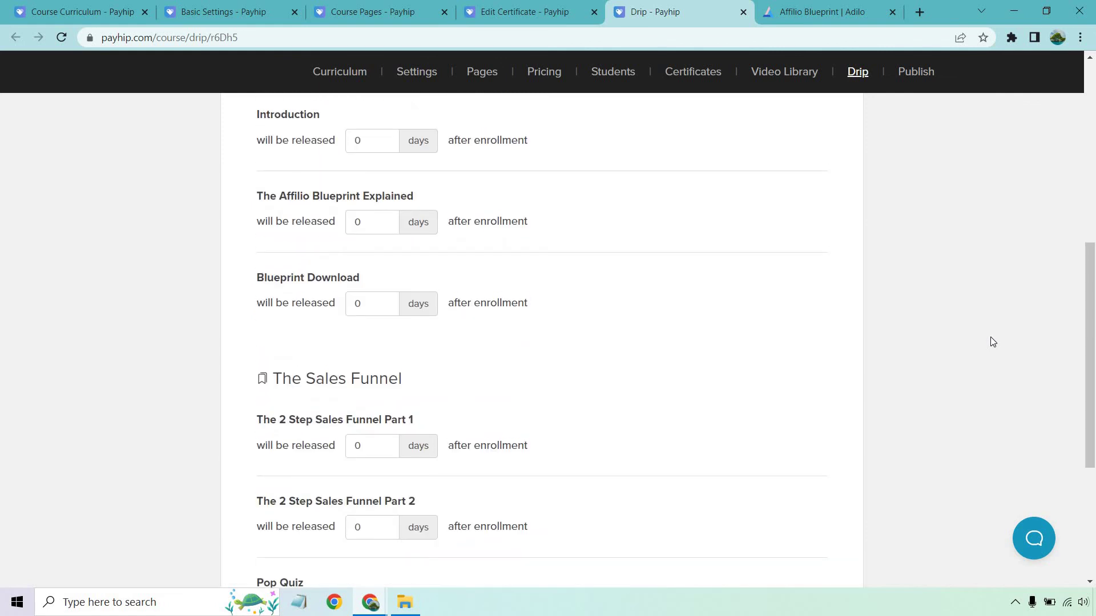
scroll(993, 341, "up", 2)
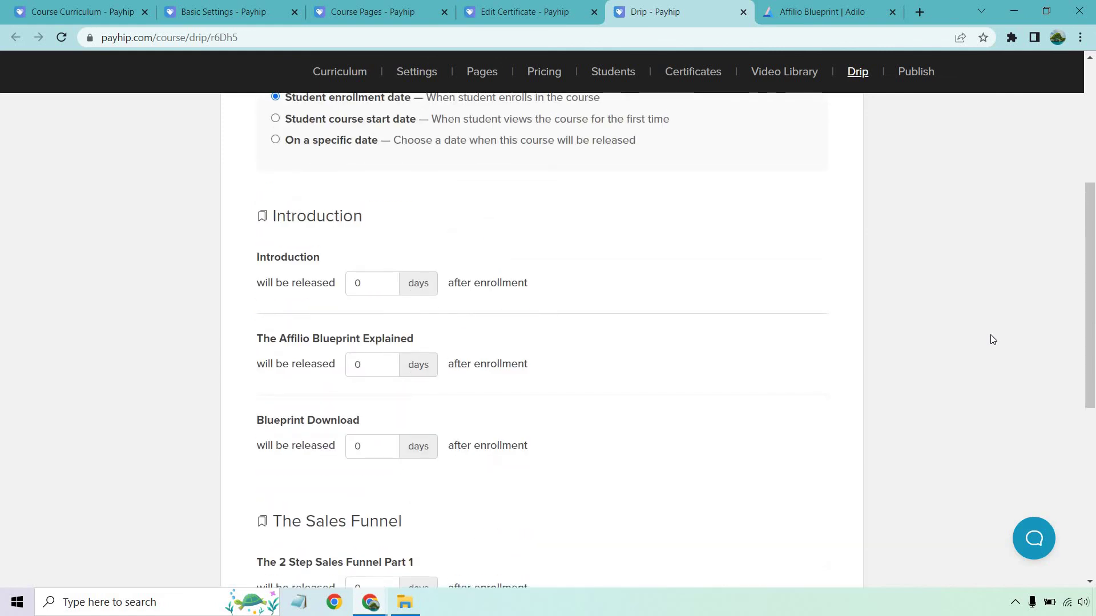
scroll(993, 339, "down", 7)
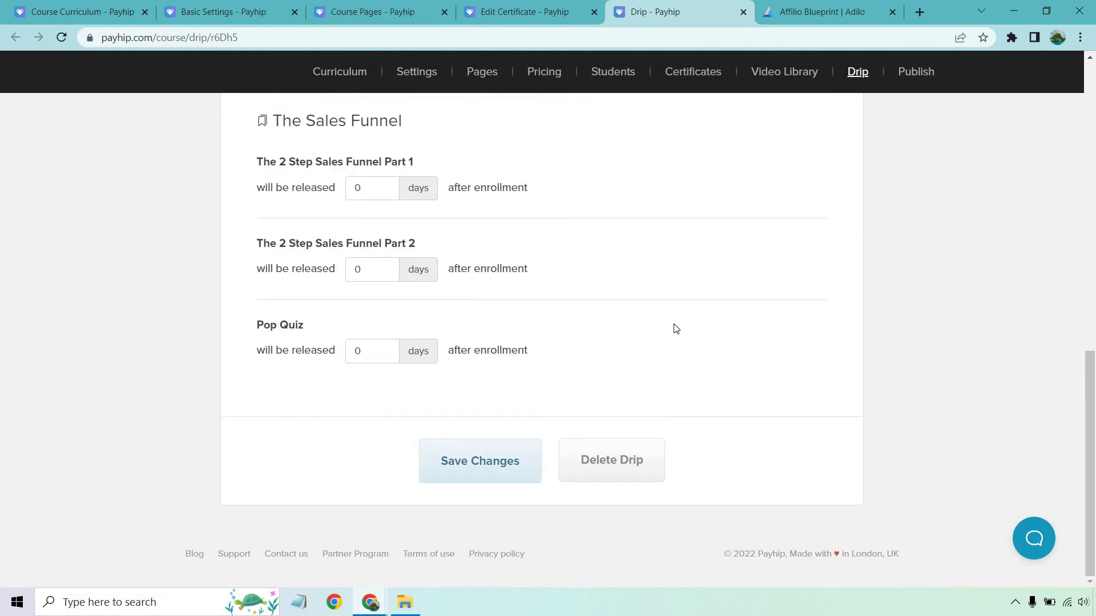
Change the Pop Quiz release delay to 30 days, then reset it to 0
left_click(358, 350)
type("3")
left_click(946, 308)
left_click_drag(360, 350, 346, 349)
key("BackSpace")
scroll(1004, 300, "up", 12)
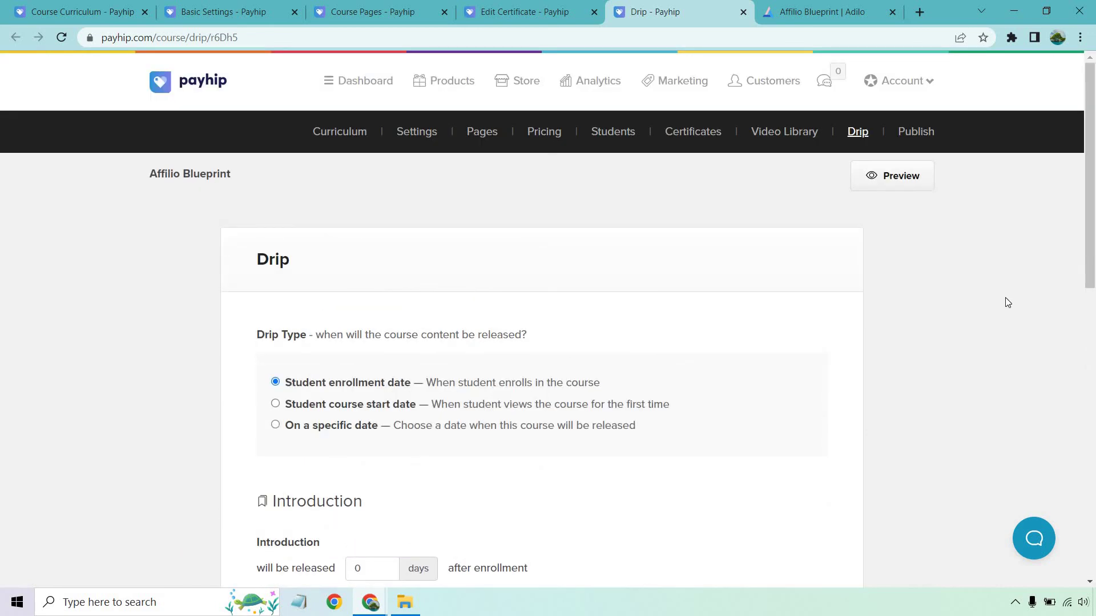